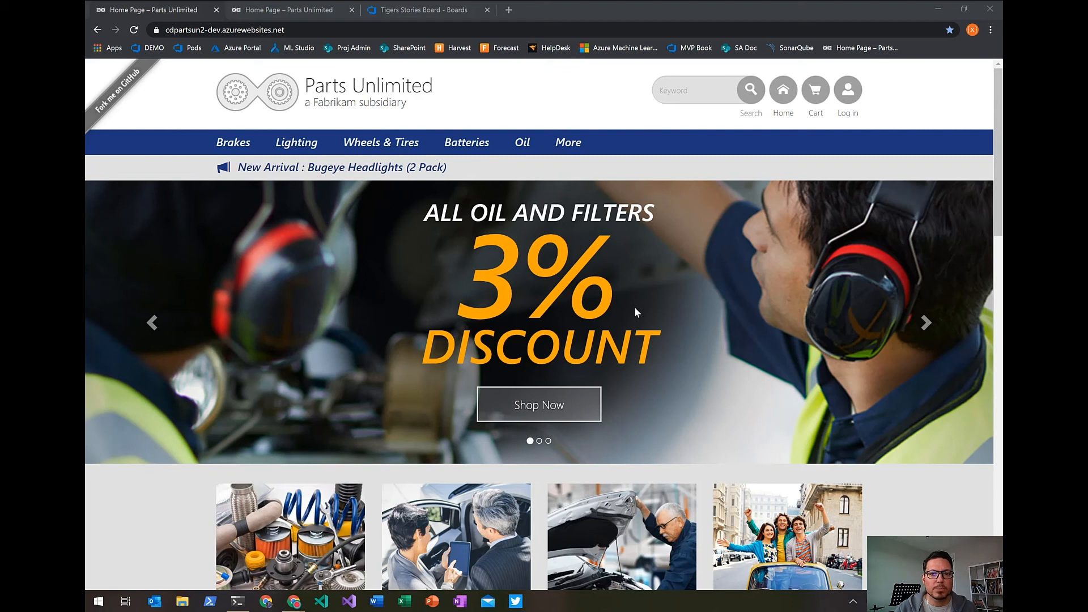
Browse the Lighting and Wheels & Tires categories on the dev Parts Unlimited site, and view the production site's home page.
left_click(294, 145)
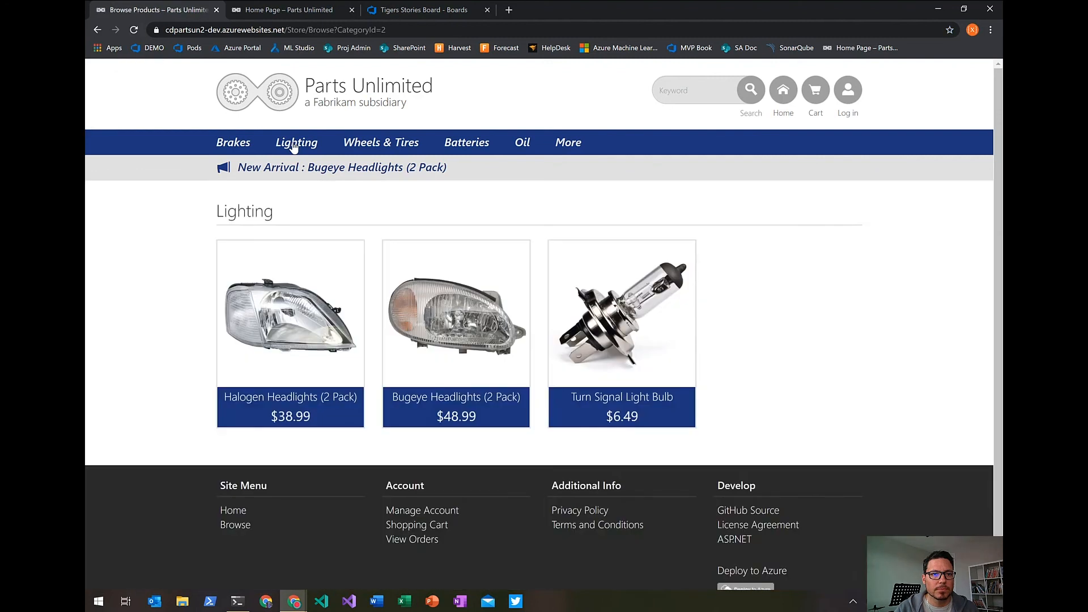
left_click(392, 151)
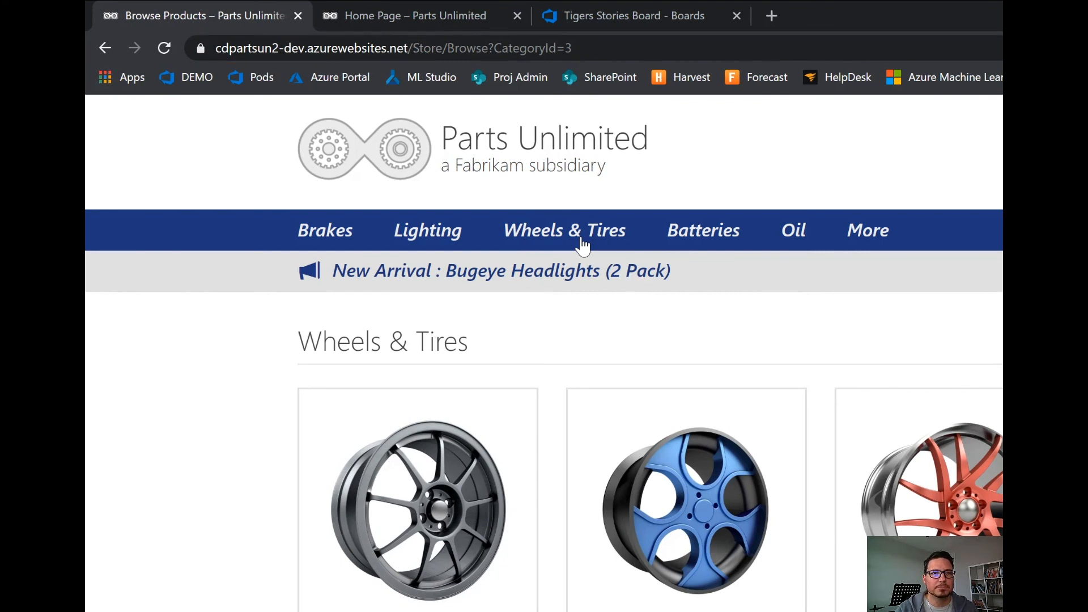
left_click(407, 13)
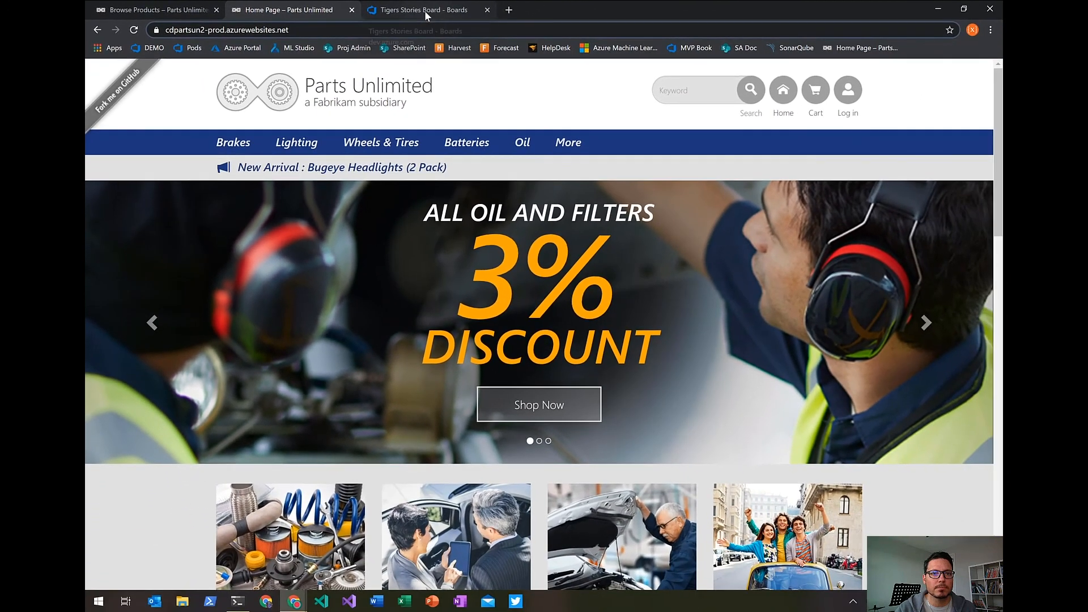
Add a new story titled "Update oil discount to 6%" to the New & Shiny column of the Tigers board in Azure DevOps.
left_click(580, 15)
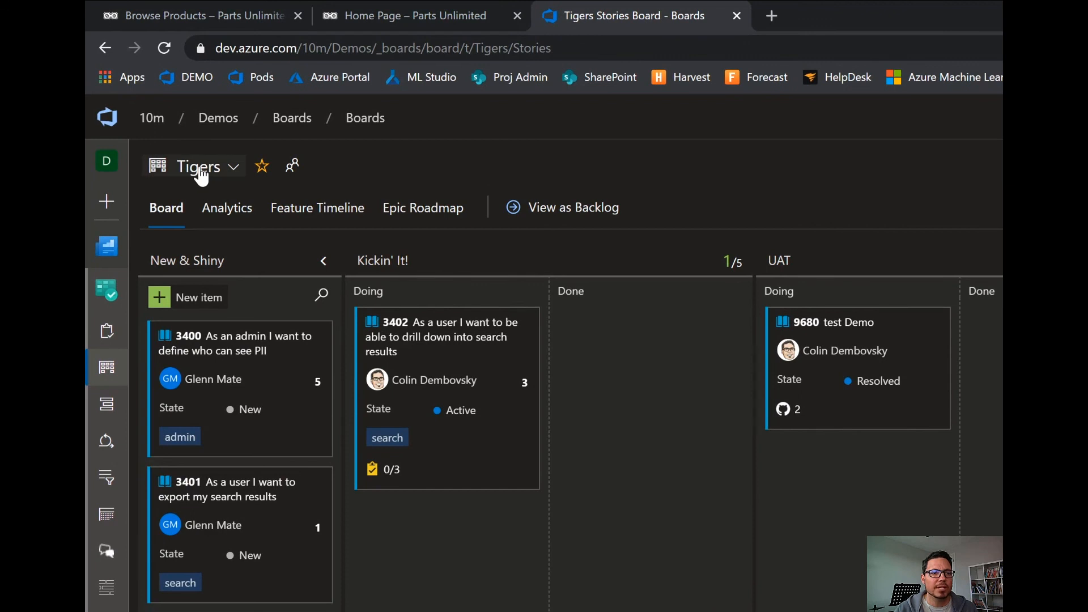
left_click(159, 298)
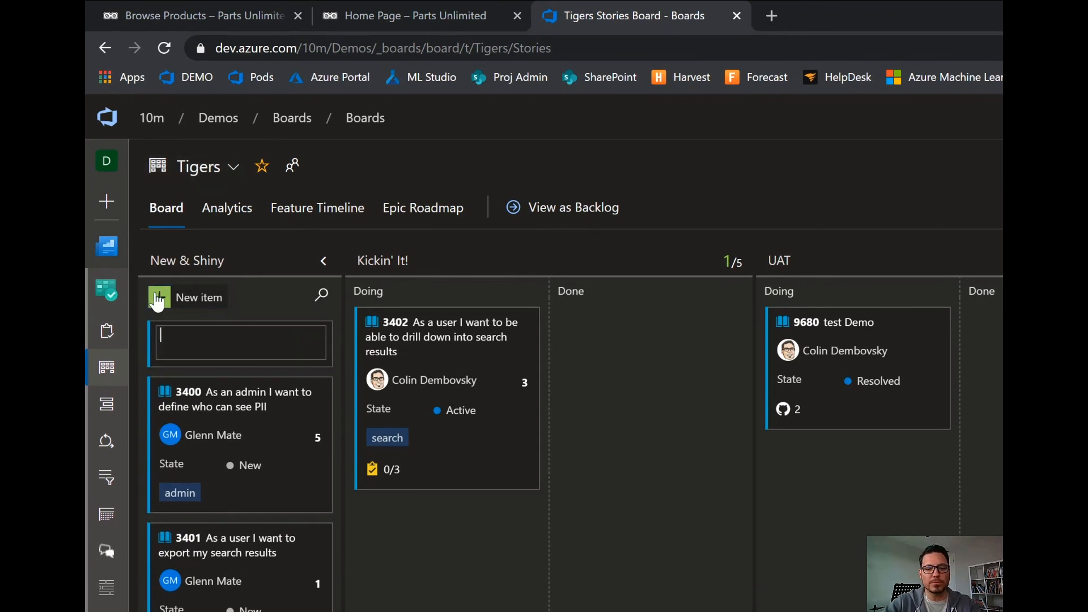
type("Update oi")
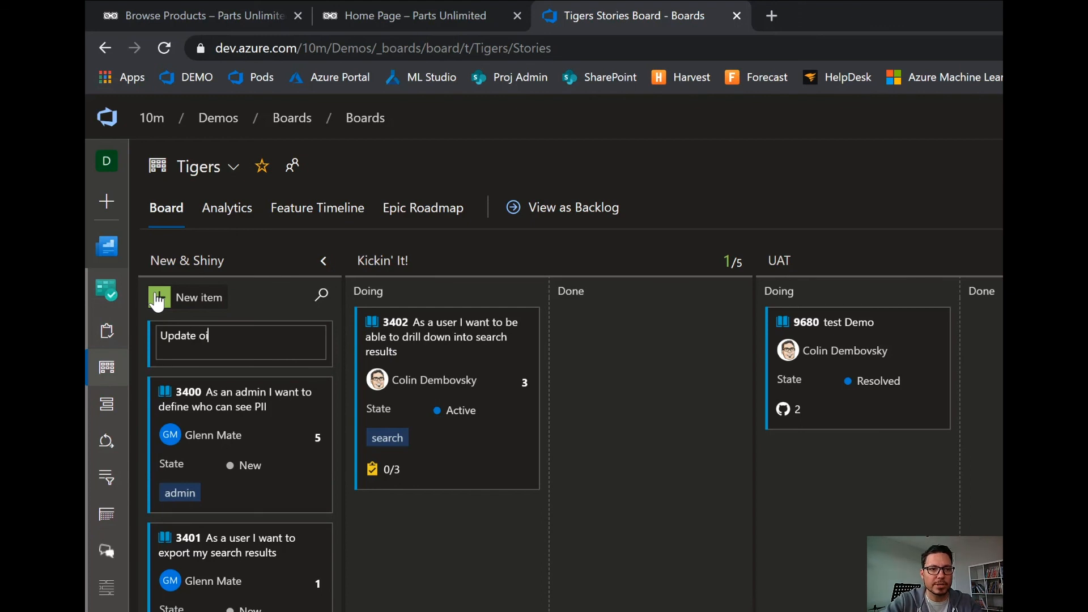
type("l discou")
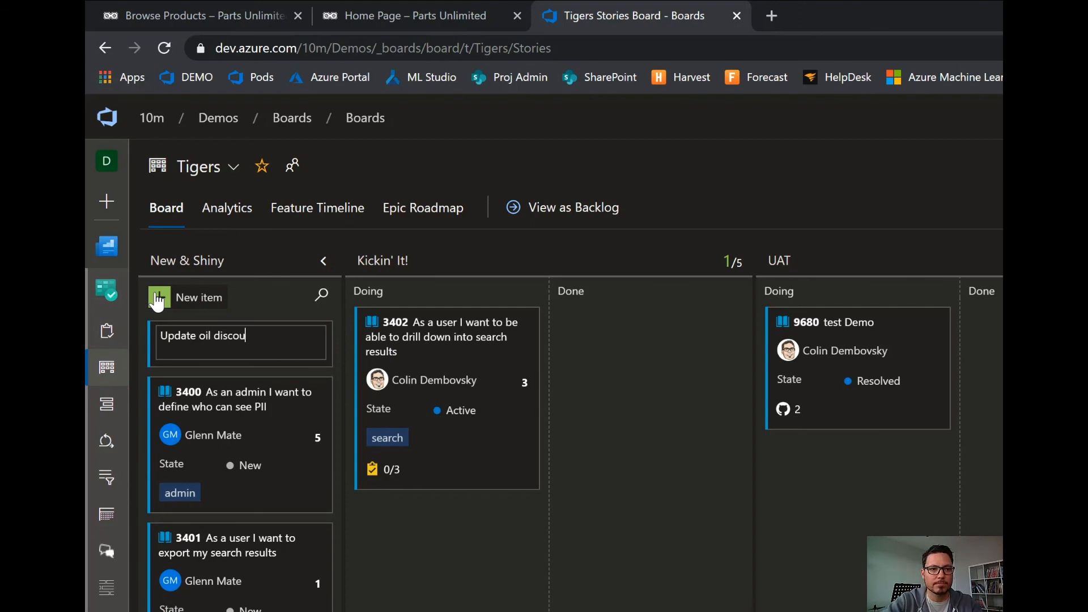
type("nt to 6%")
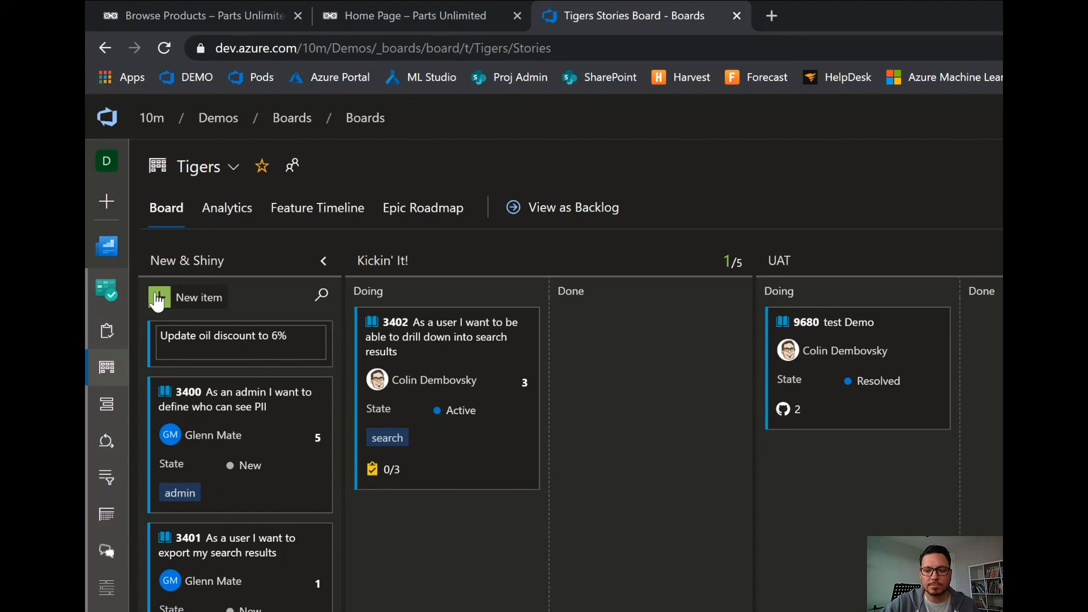
key("Return")
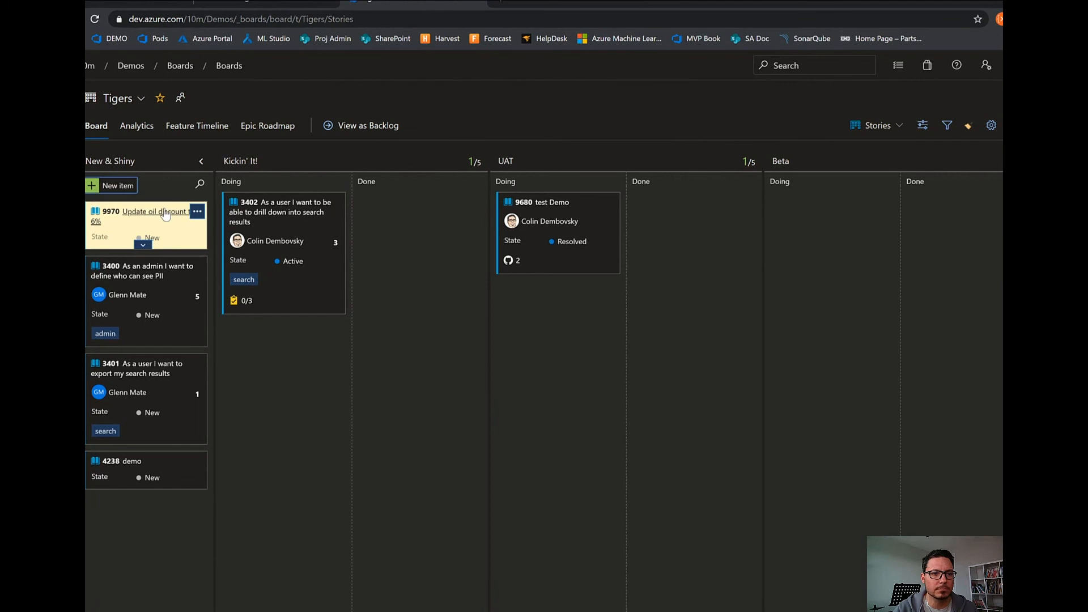
Open the "Update oil discount to 6%" story to view its fields and description editor, and close it without entering anything.
left_click(164, 212)
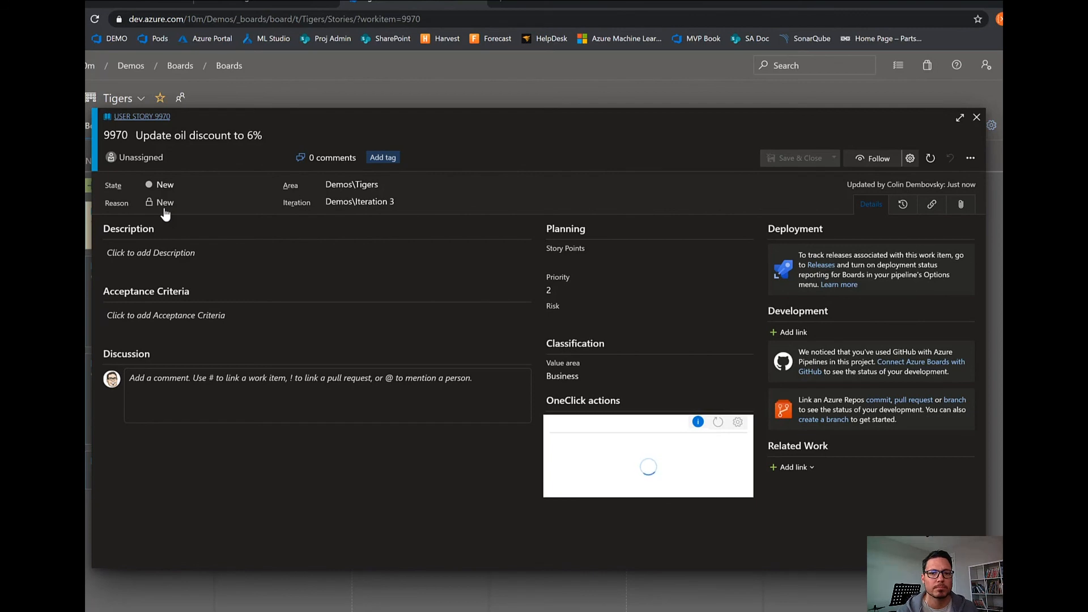
left_click(171, 250)
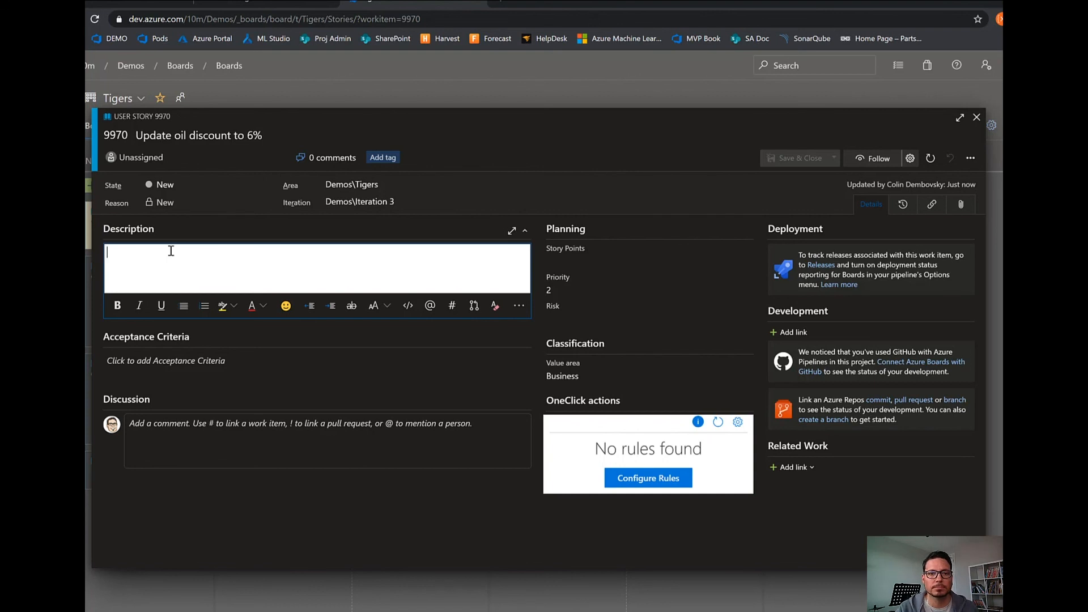
left_click(977, 118)
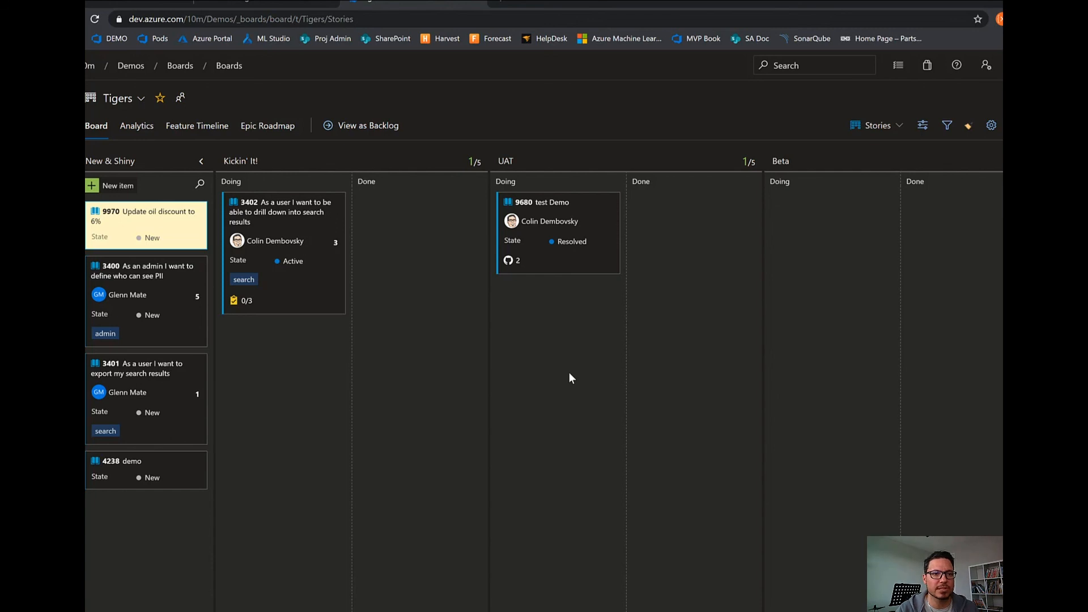
Assign the "Update oil discount to 6%" story to the team member, set its area to Demos\Pumas, and save it.
left_click(162, 214)
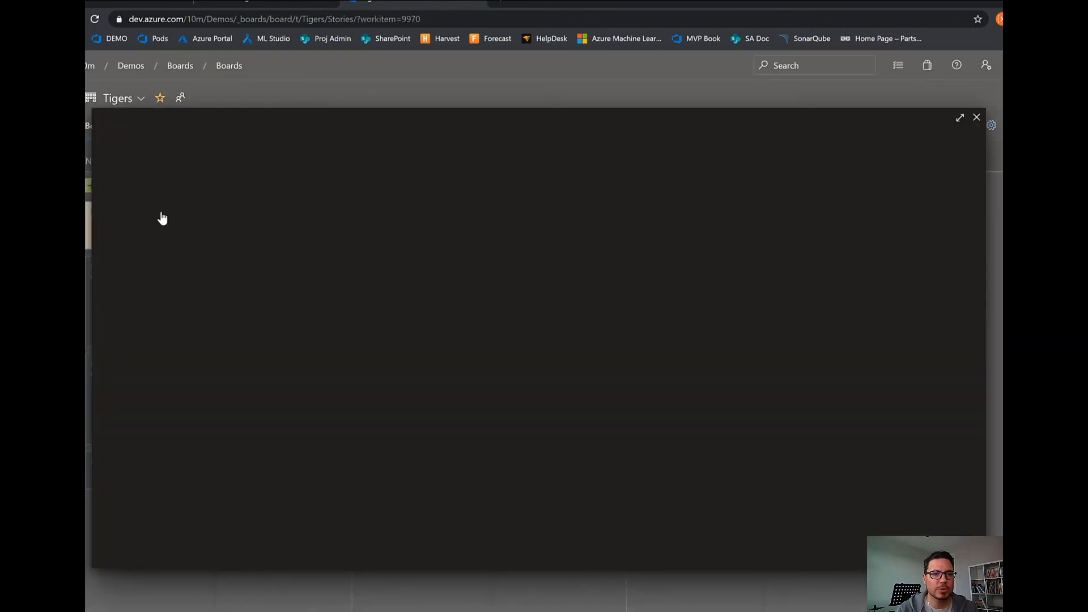
left_click(176, 165)
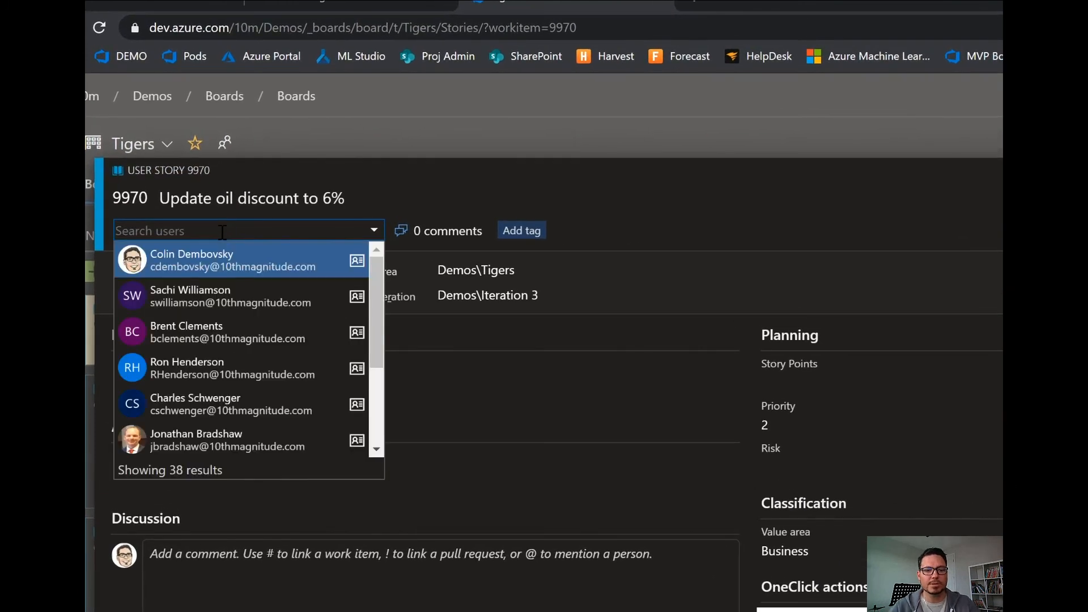
type("col")
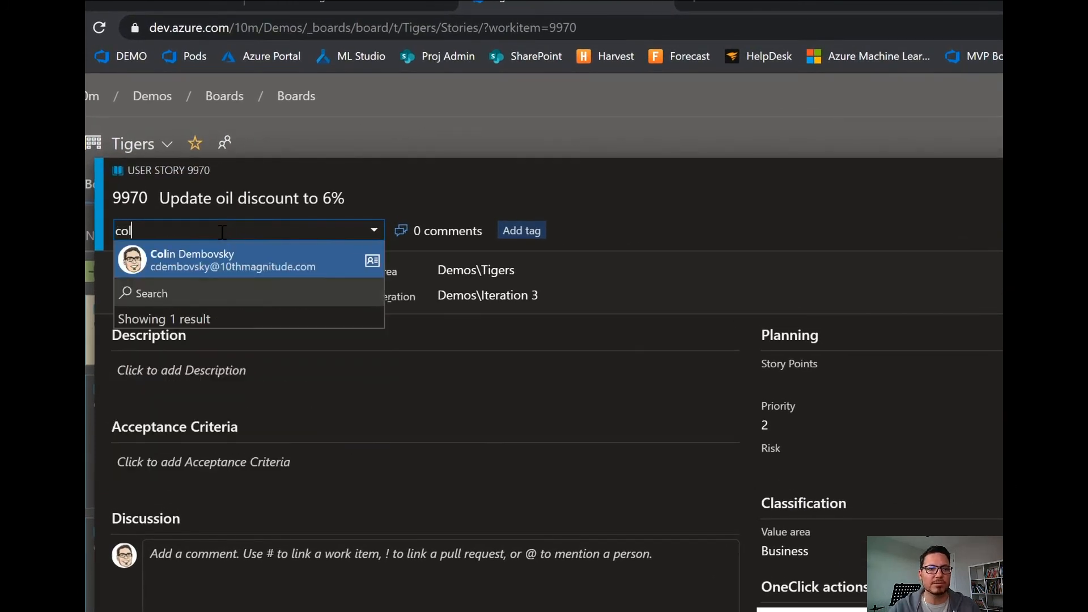
left_click(213, 258)
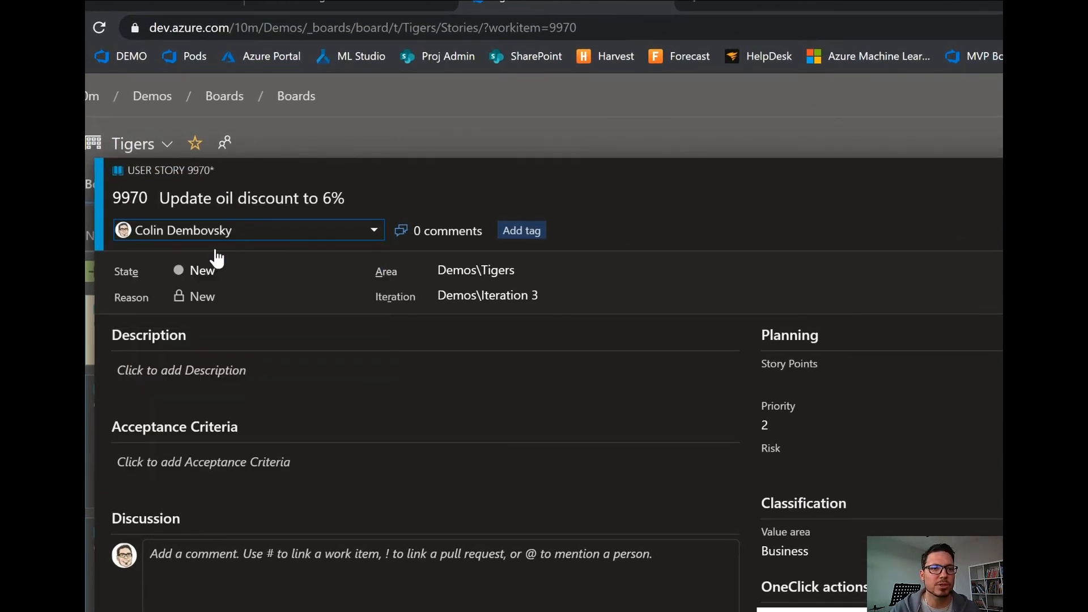
left_click(624, 269)
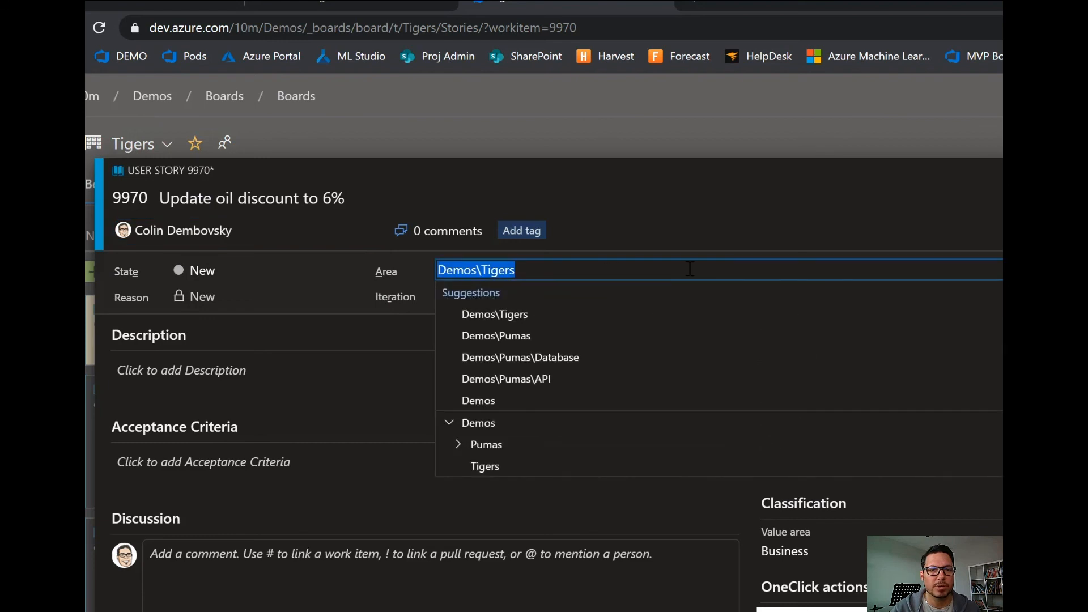
left_click(518, 334)
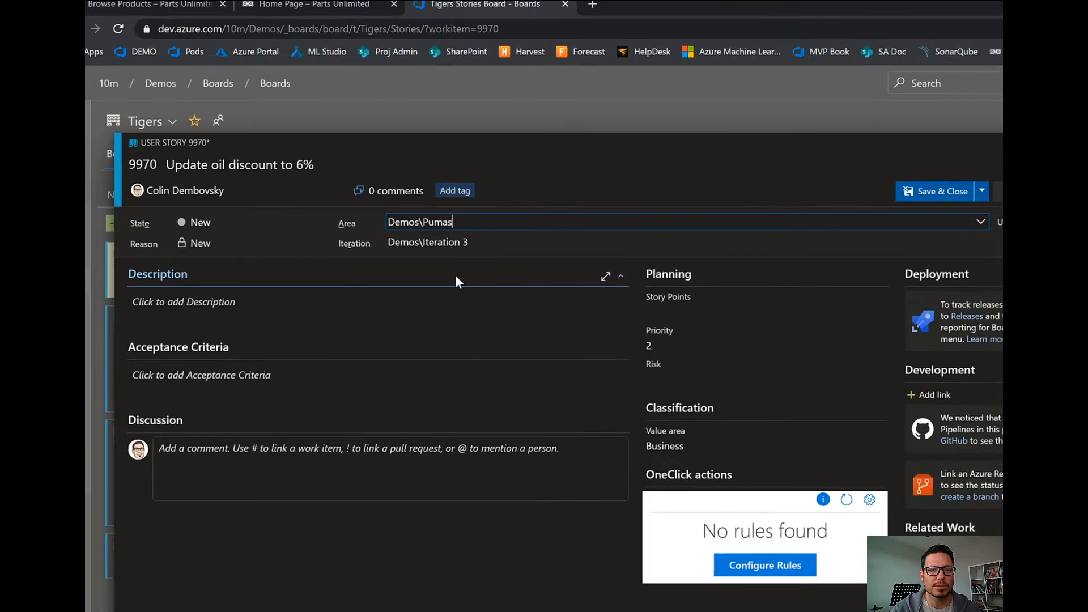
left_click(930, 191)
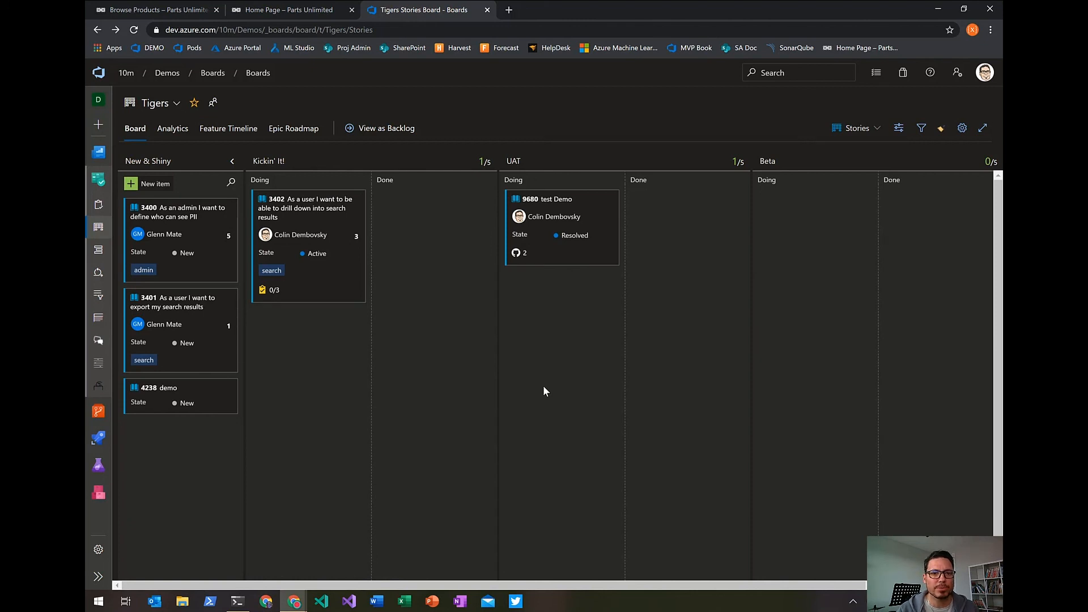
Switch to the Pumas team board and look at the Demo branch story's task checklist.
left_click(161, 103)
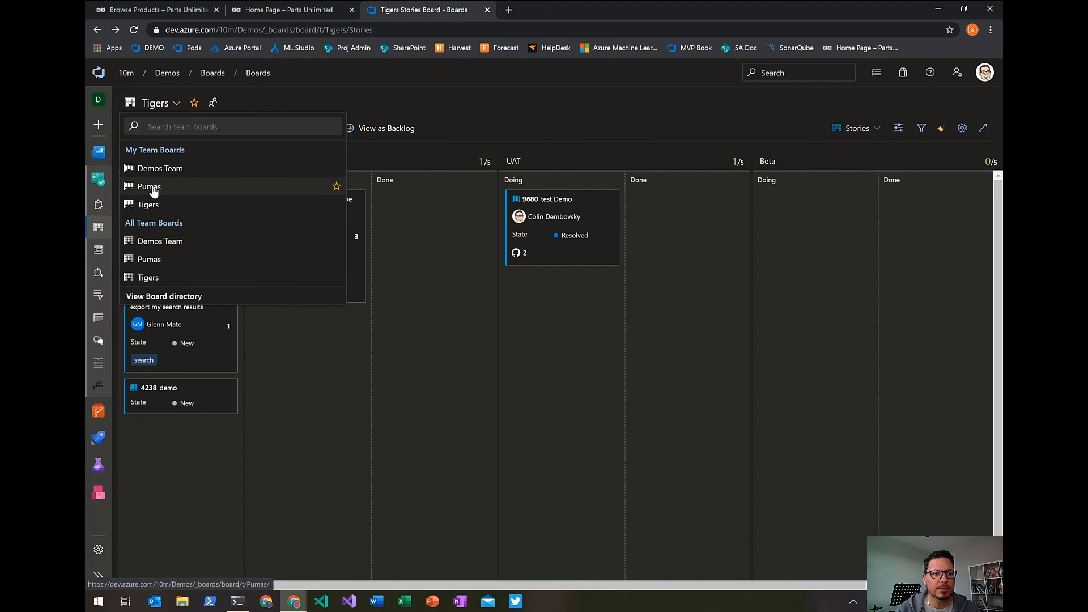
left_click(153, 188)
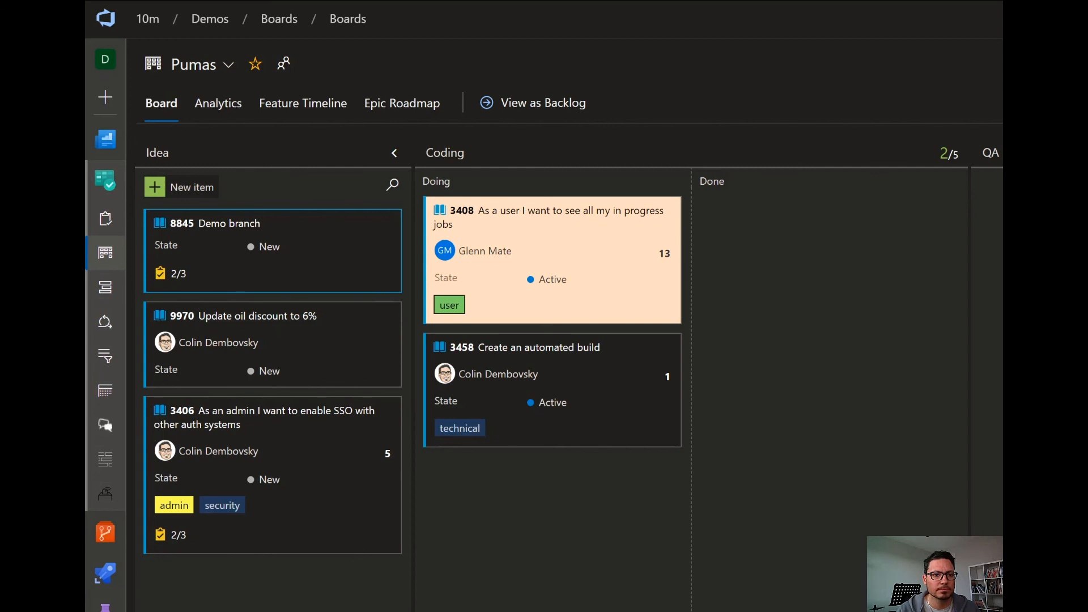
left_click(182, 275)
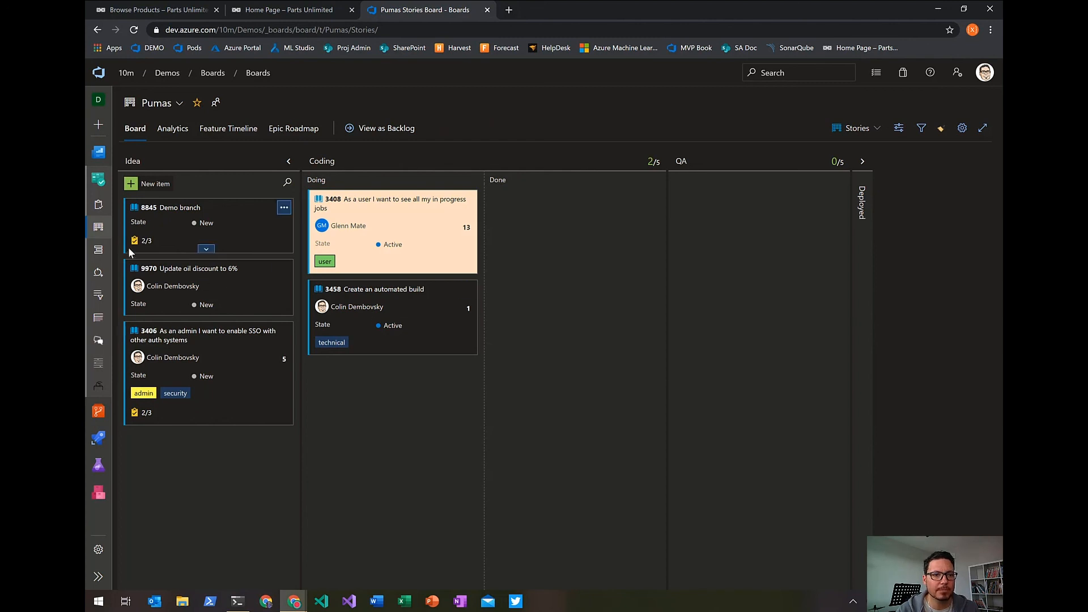
Open the Pumas Features backlog and expand the Frontend improvements feature to view its child stories.
left_click(97, 251)
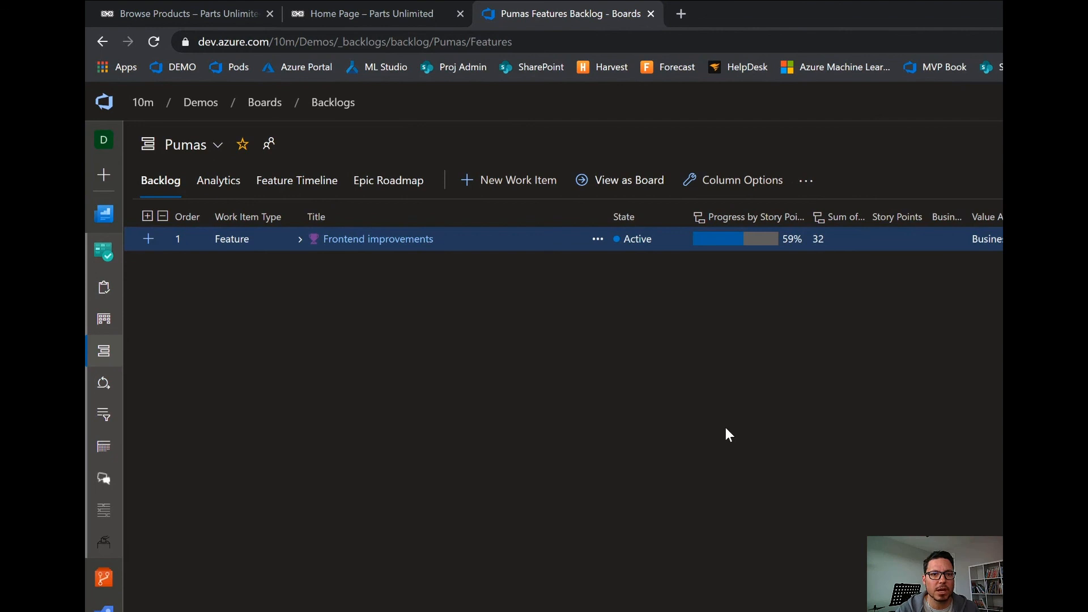
left_click(299, 240)
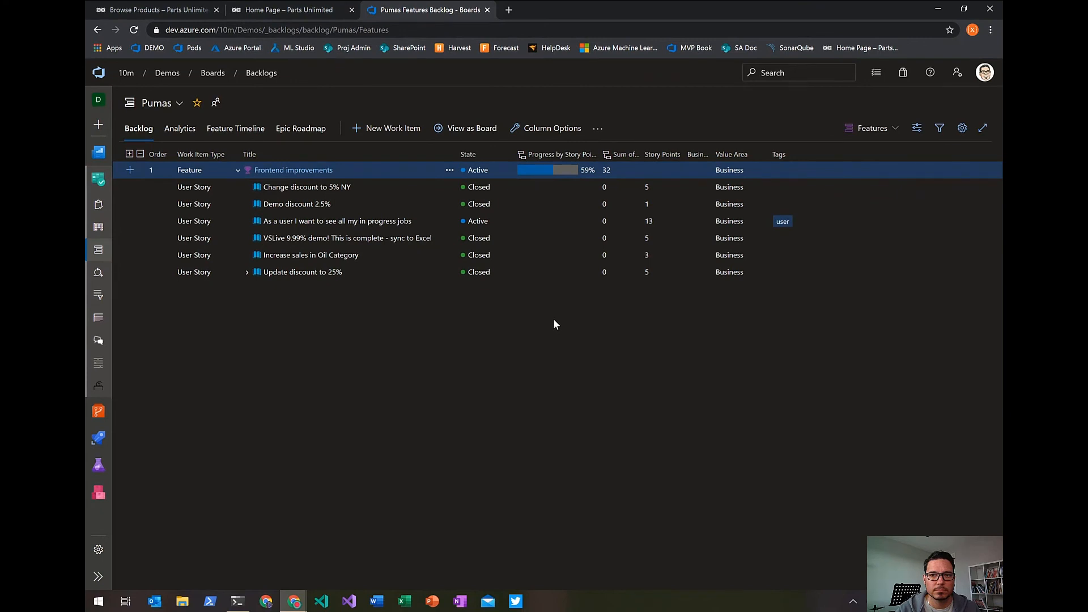
Show the Stories backlog with feature mapping, and map the "Update oil discount to 6%" story to the Frontend improvements feature.
left_click(873, 128)
left_click(850, 170)
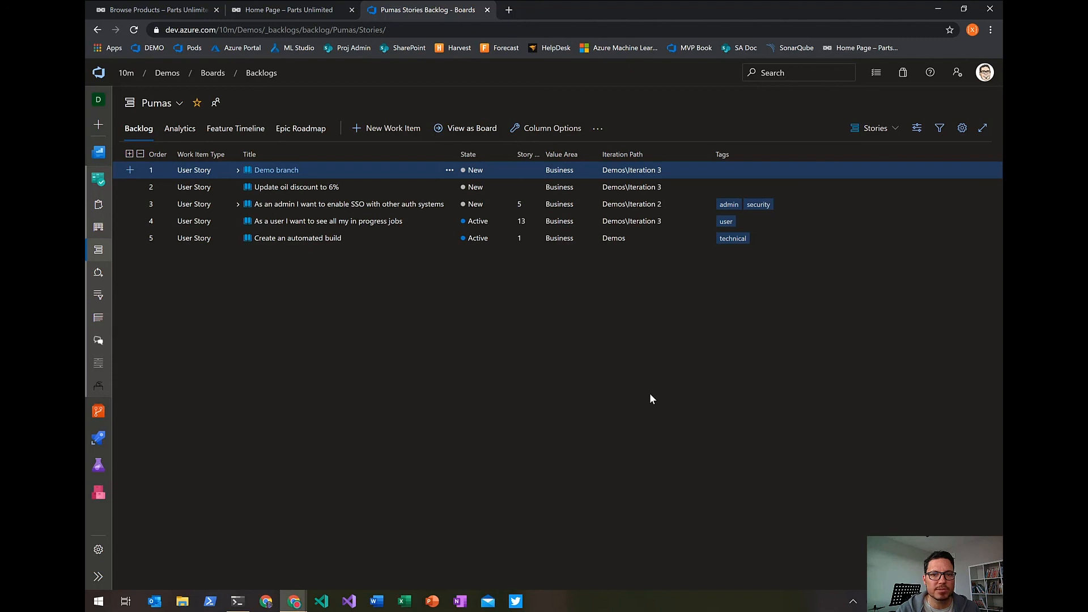
left_click(917, 128)
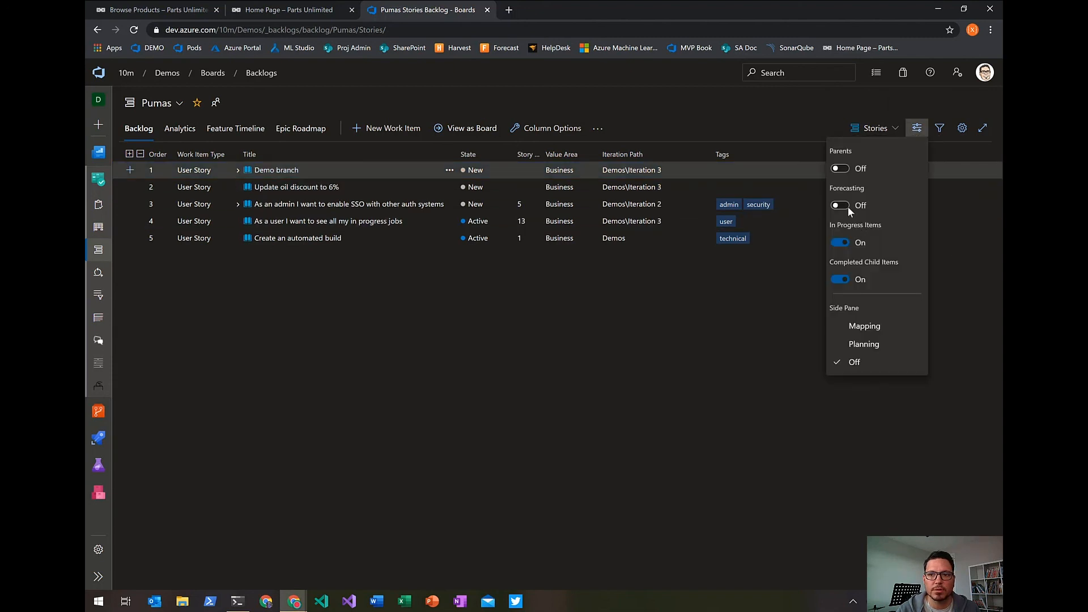
left_click(863, 328)
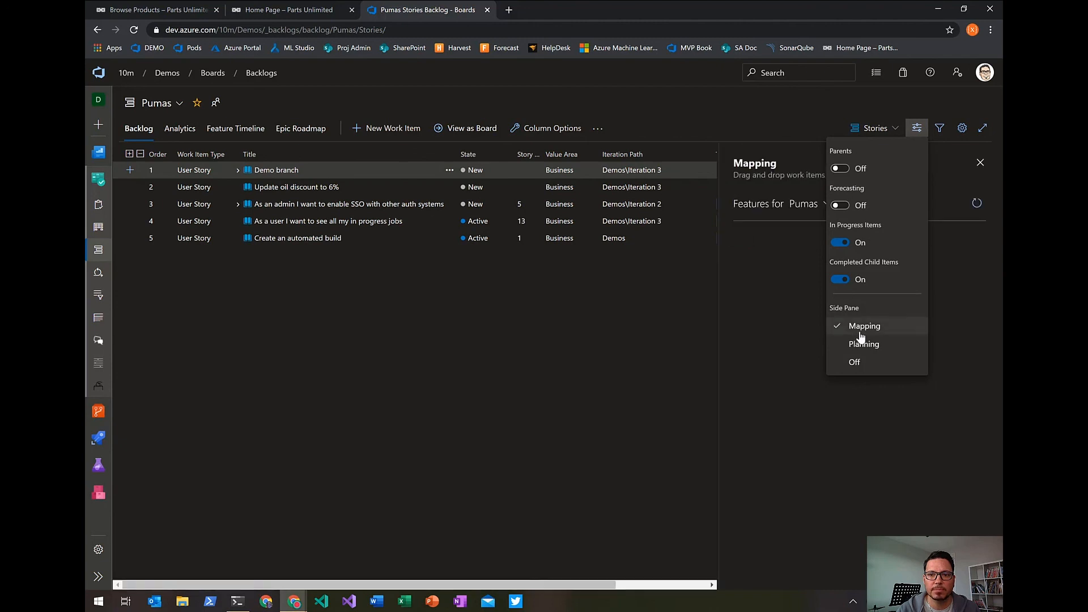
left_click(747, 343)
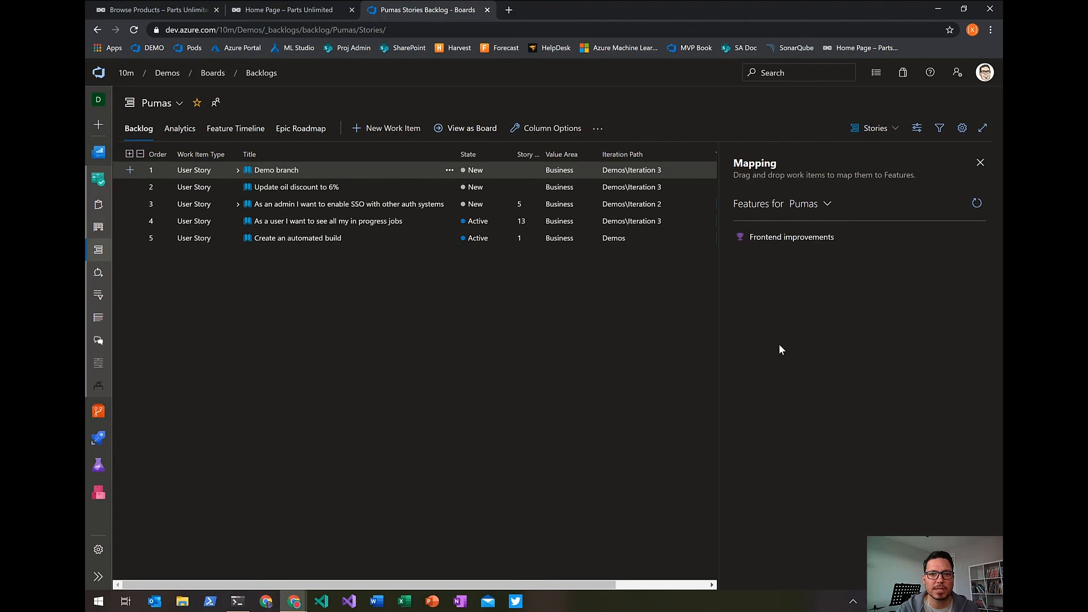
left_click_drag(304, 191, 785, 235)
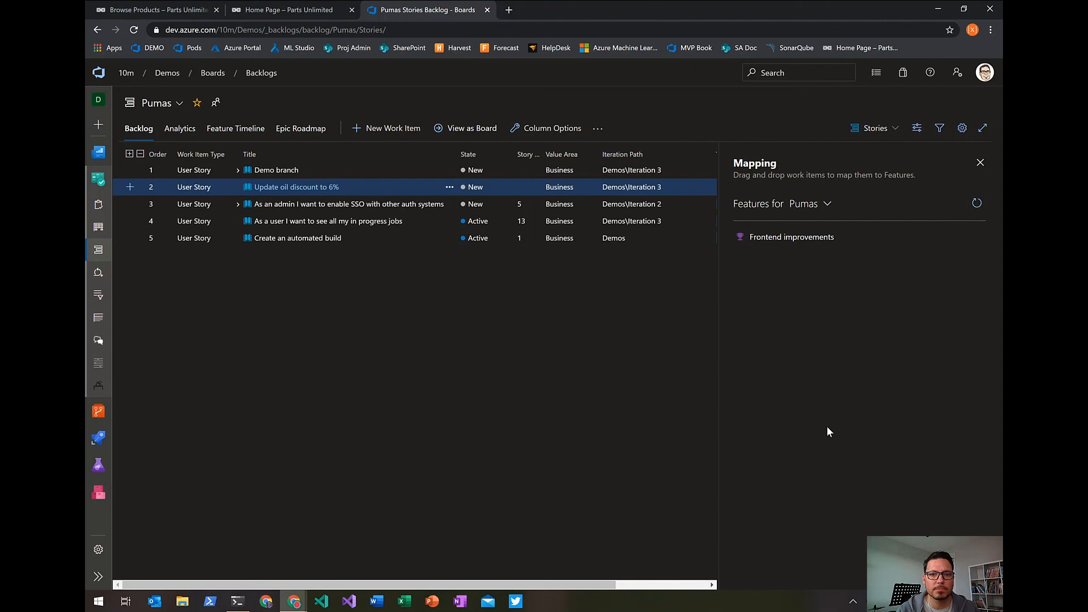
Return to the Features backlog and expand Frontend improvements to check its mapped stories.
left_click(873, 128)
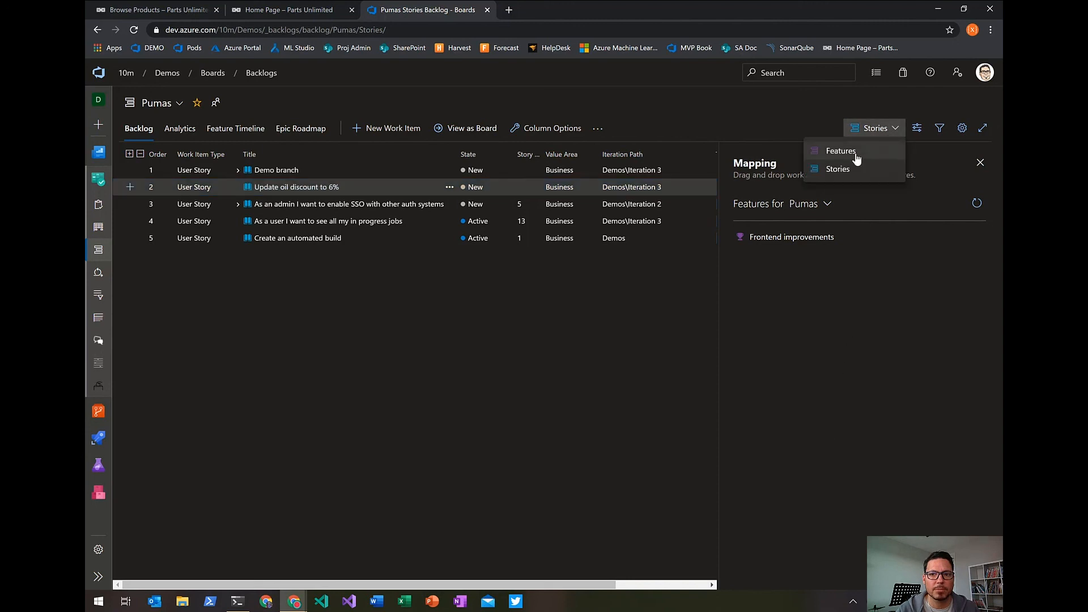
left_click(838, 149)
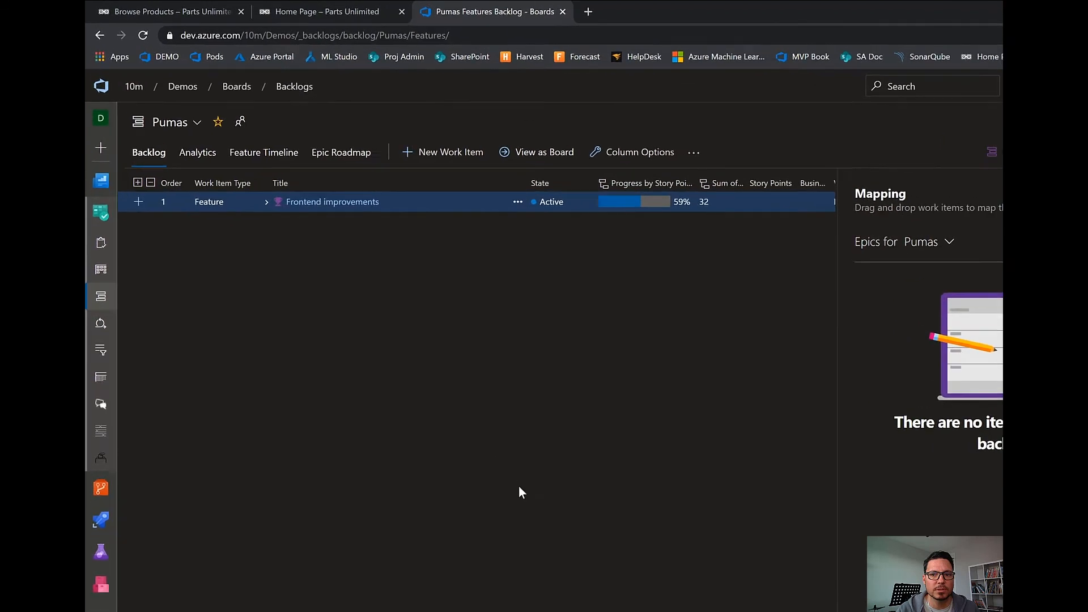
left_click(303, 244)
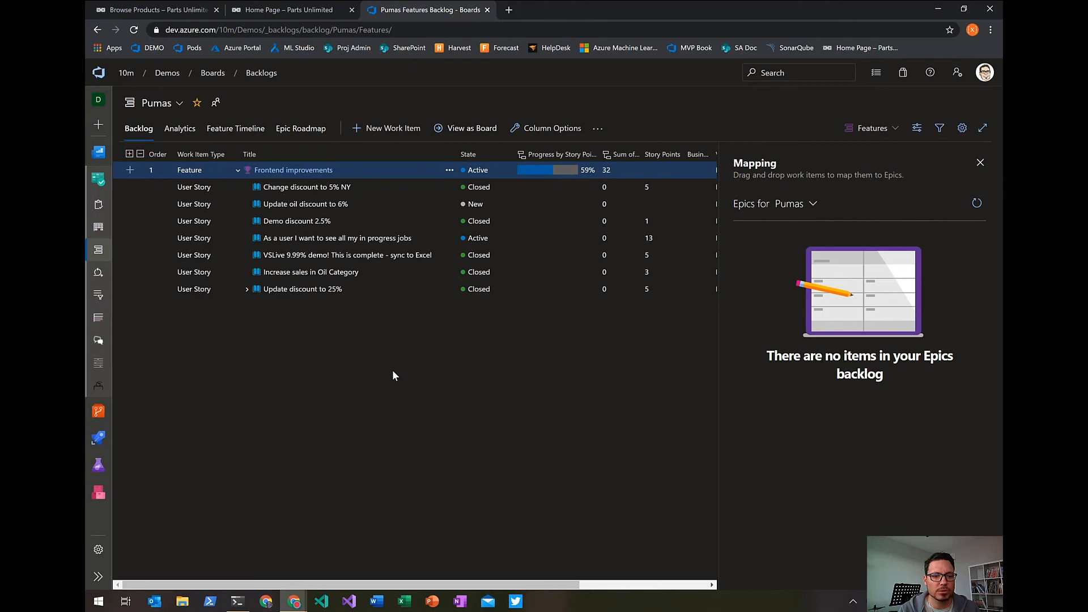
Switch to the GitHub browser window and look through the PartsUnlimited repository's files and readme.
mouse_move(295, 600)
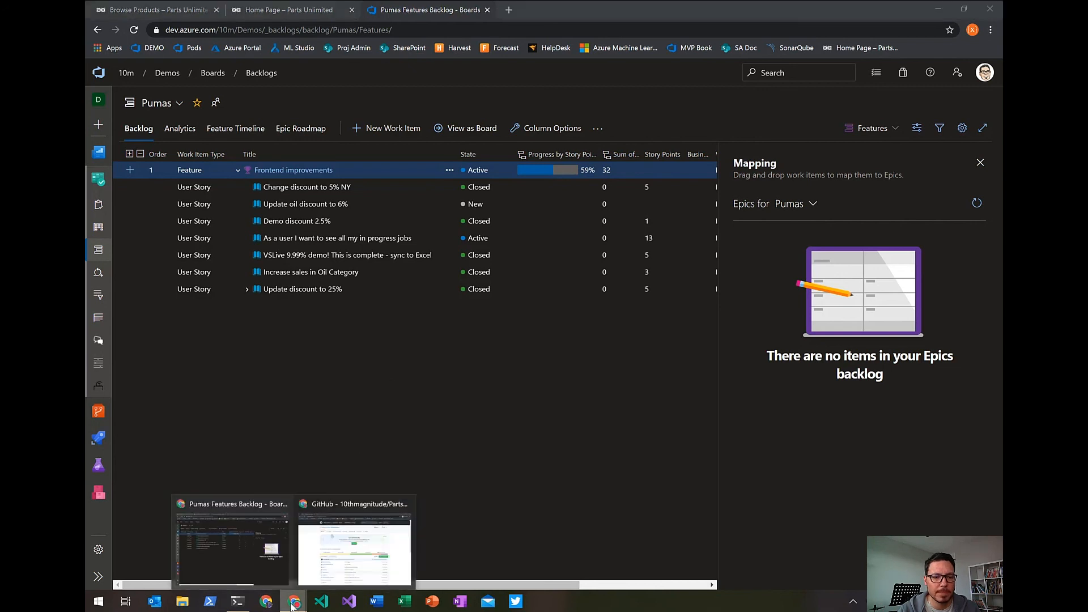
left_click(315, 553)
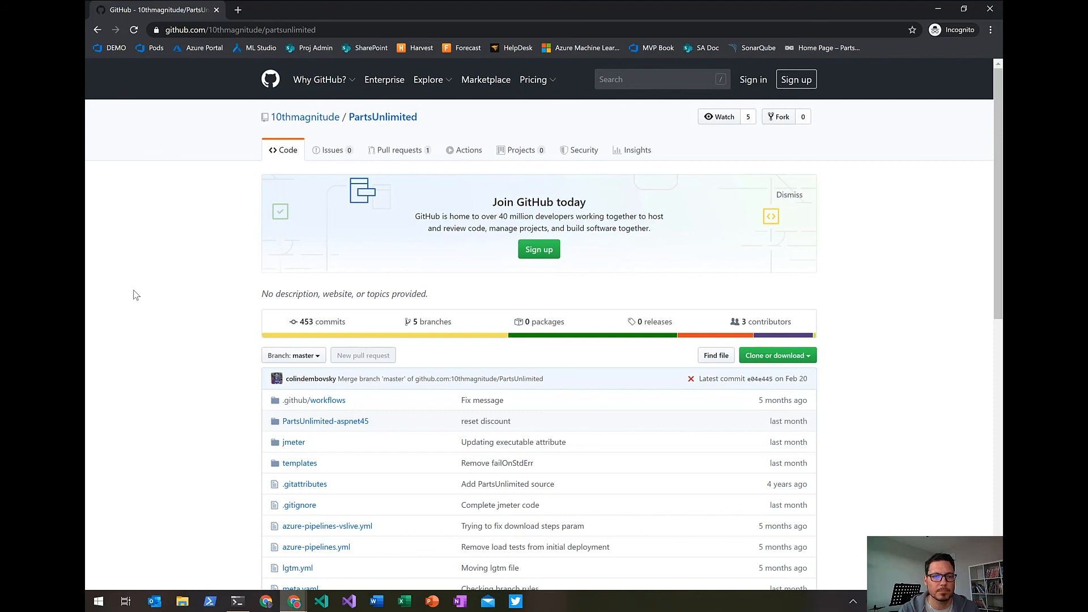
scroll(136, 295, "down", 3)
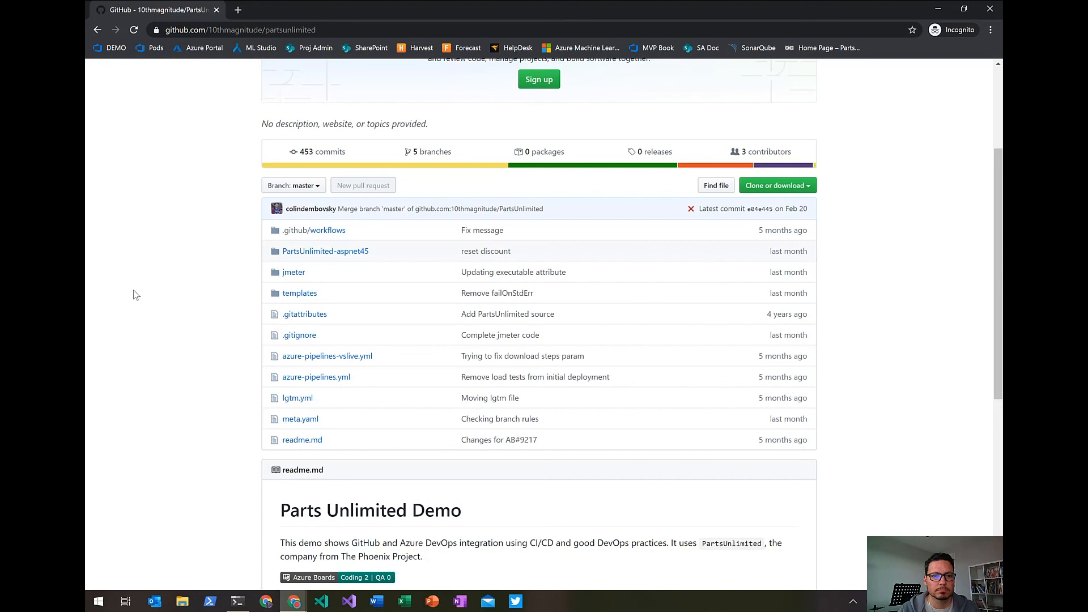
scroll(136, 295, "up", 3)
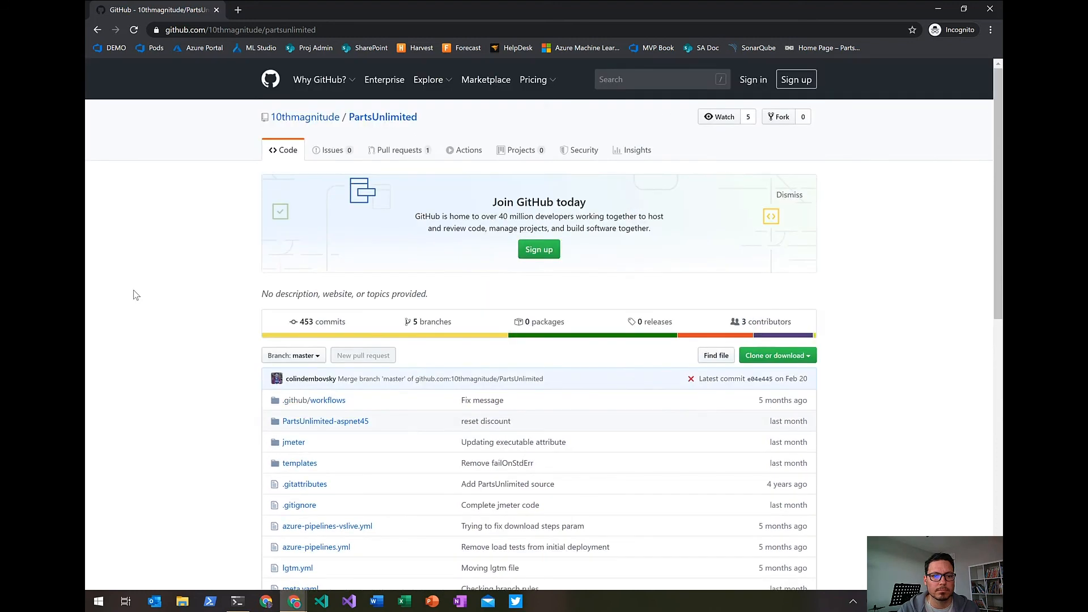
Switch to the terminal and list the partsunlimited repository's Git remotes with their URLs.
left_click(238, 603)
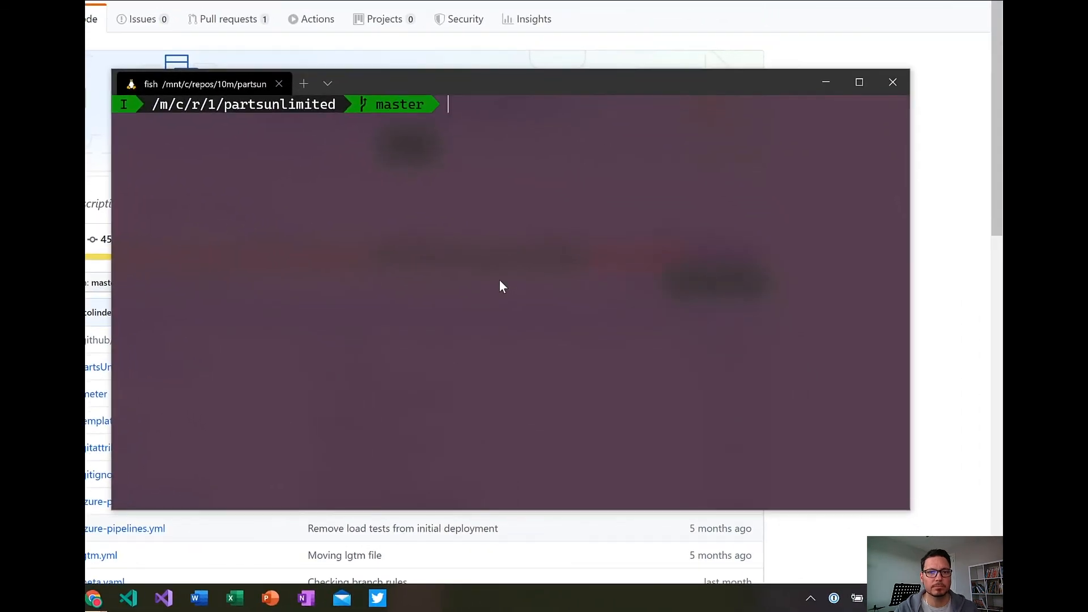
type("git rem")
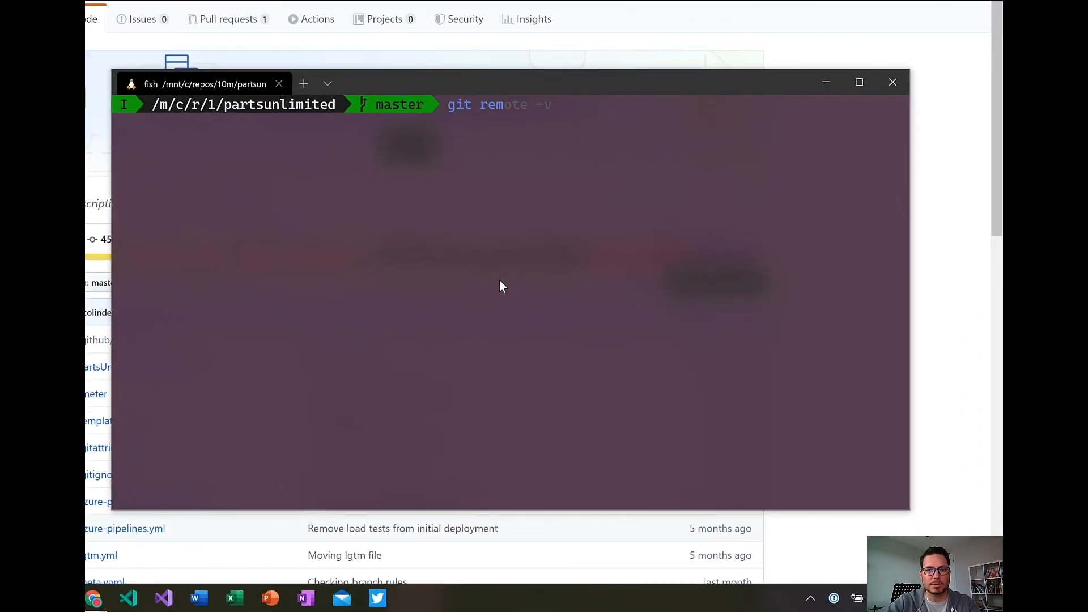
key("Right")
key("Return")
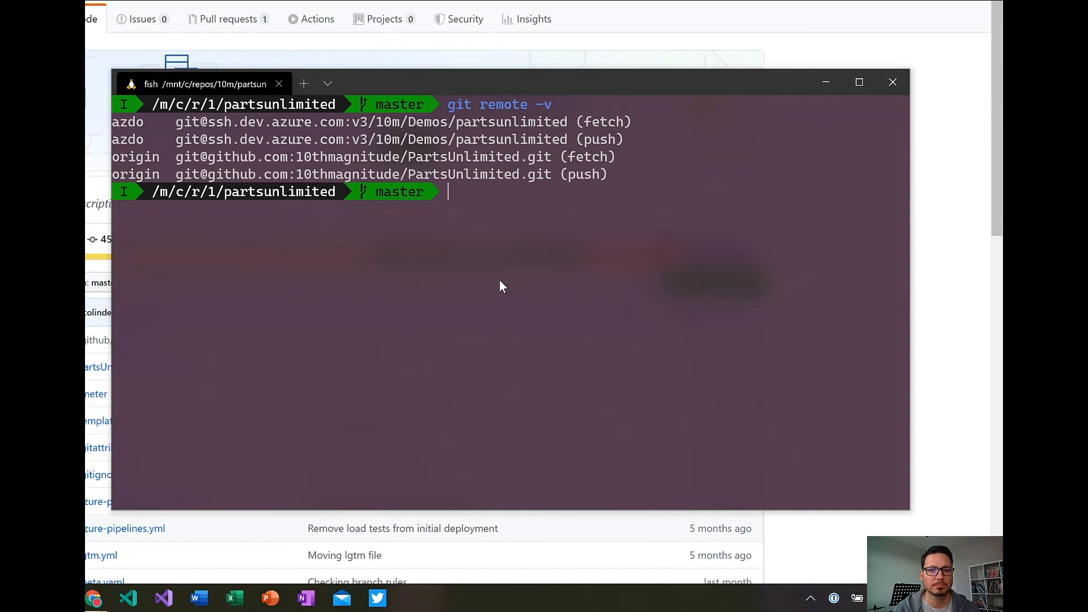
Pull the latest changes into the local master branch.
type("git pull")
key("Return")
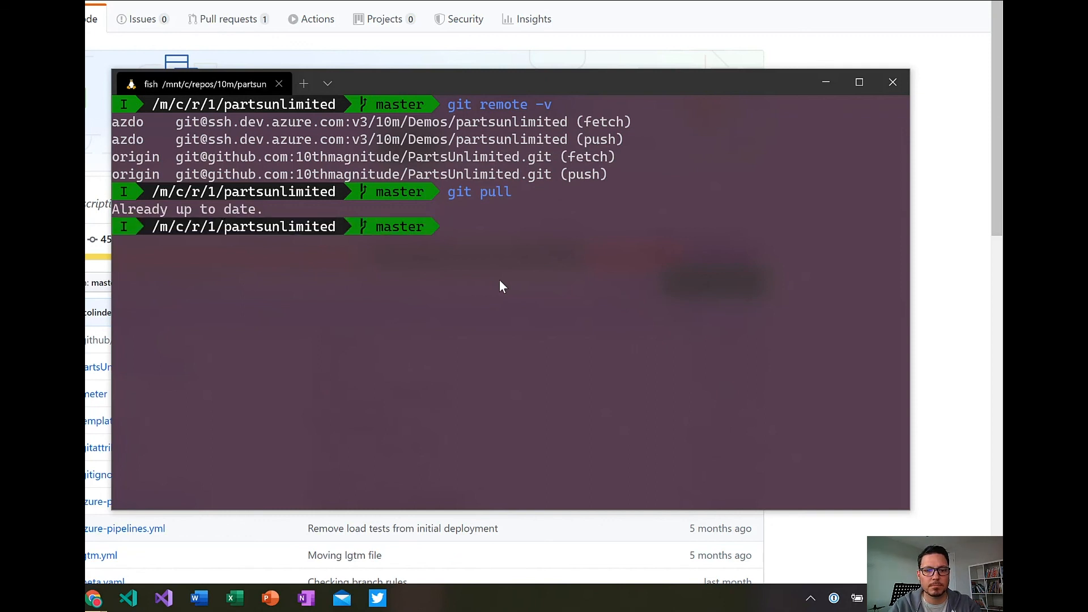
Begin a git checkout command for a new branch, with the name starting "discount-".
type("git")
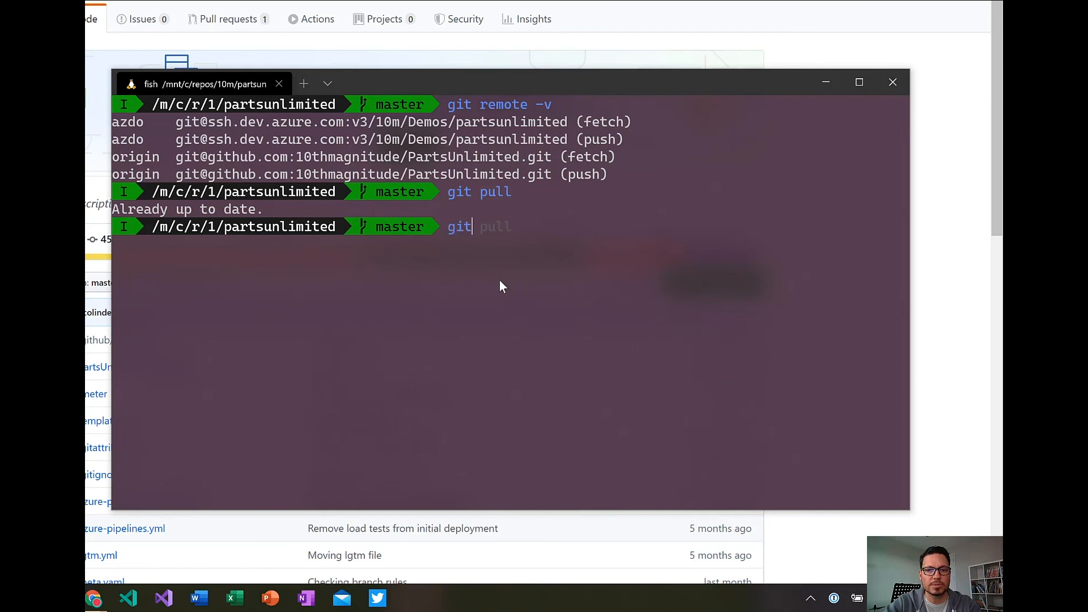
type(" checkout -b ")
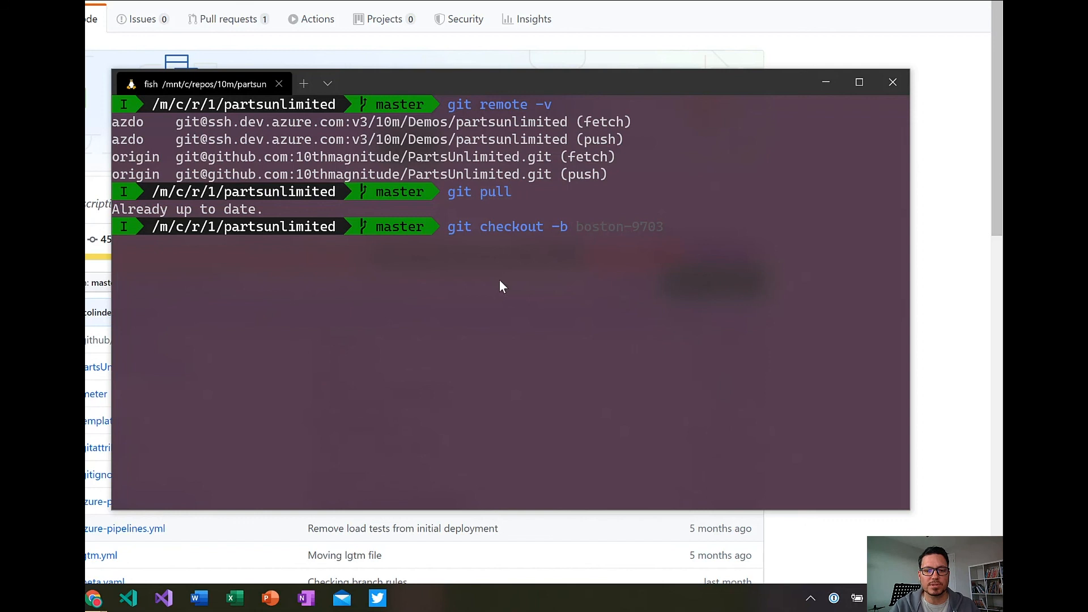
type("dicoun")
key("BackSpace")
key("BackSpace")
key("BackSpace")
key("BackSpace")
type("scount -")
key("BackSpace")
key("BackSpace")
type("-")
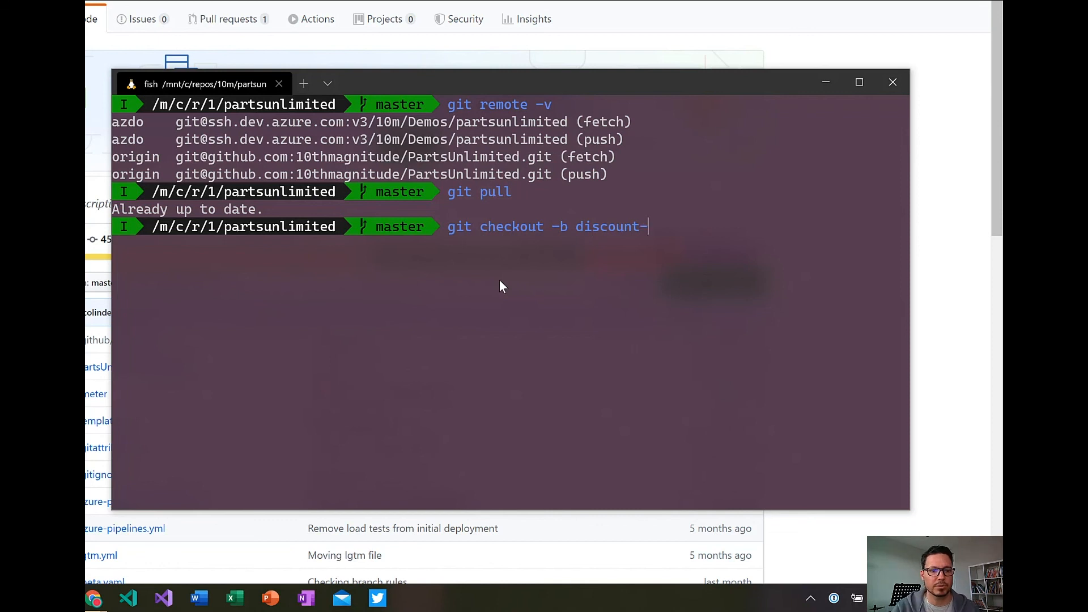
Switch to the Azure Boards browser window and open the "Update oil discount to 6%" story to look up its ID.
mouse_move(95, 602)
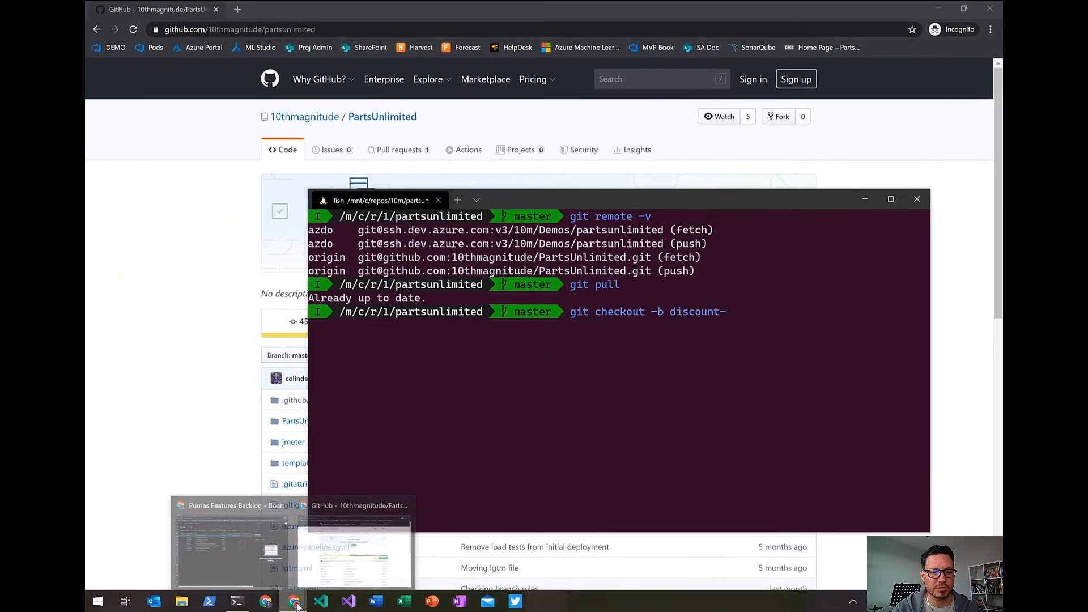
left_click(229, 559)
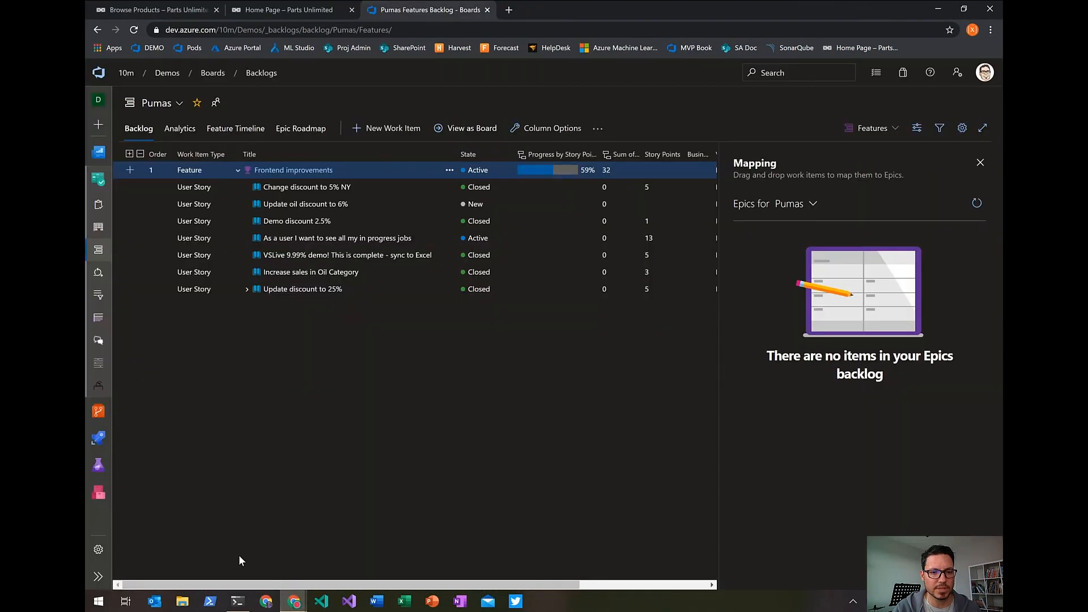
left_click(306, 207)
left_click(306, 205)
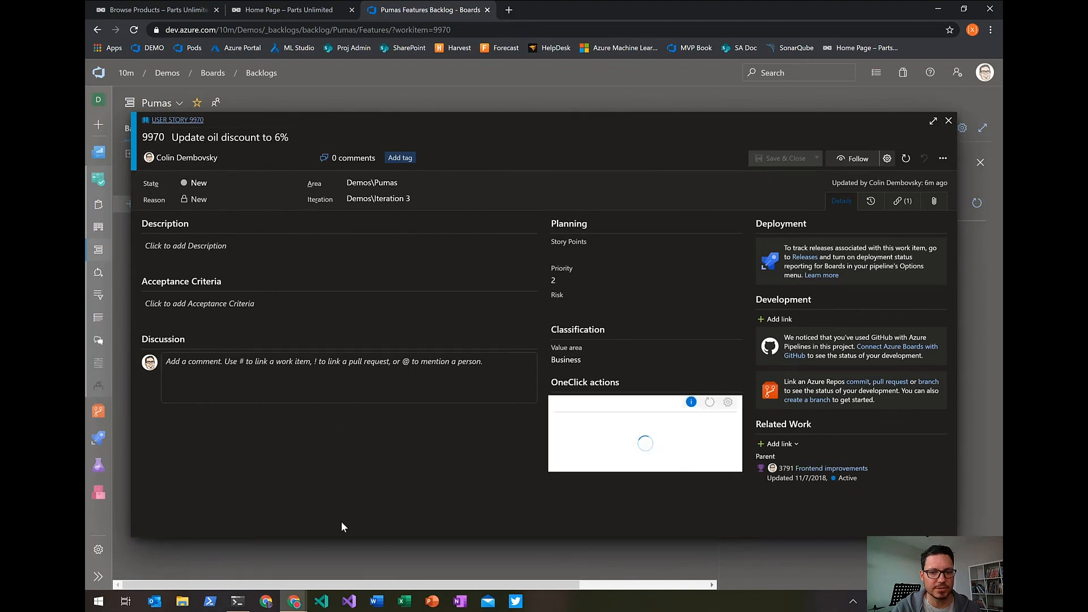
Return to the terminal and complete the branch name with 9970 to create and check out discount-9970.
left_click(238, 600)
type("9970")
key("Return")
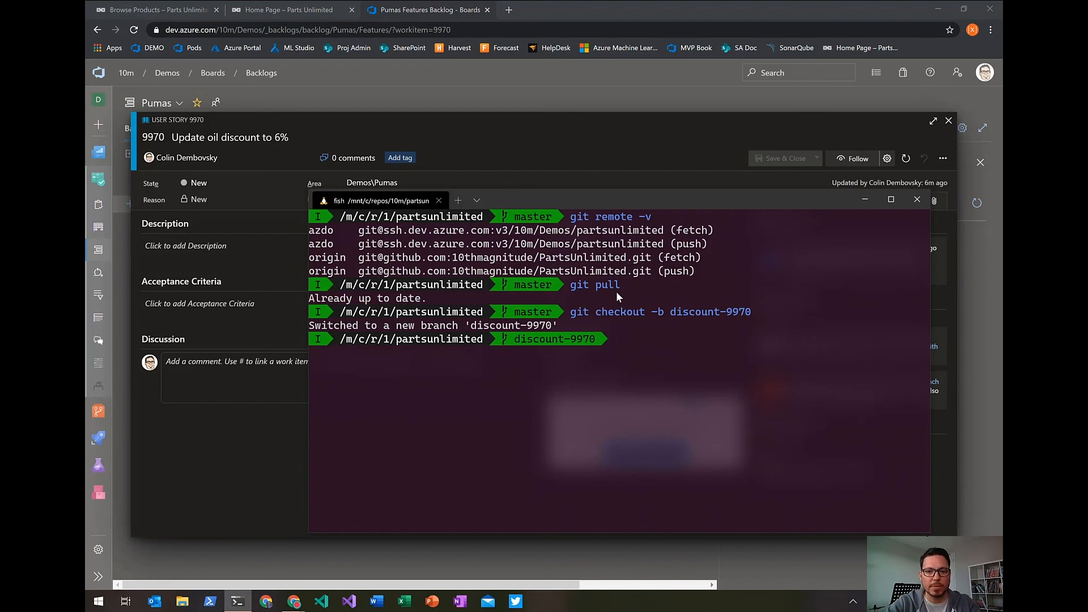
Open the repository folder in VS Code Insiders and select Index.cshtml under Views/Home.
type("code-insiders .")
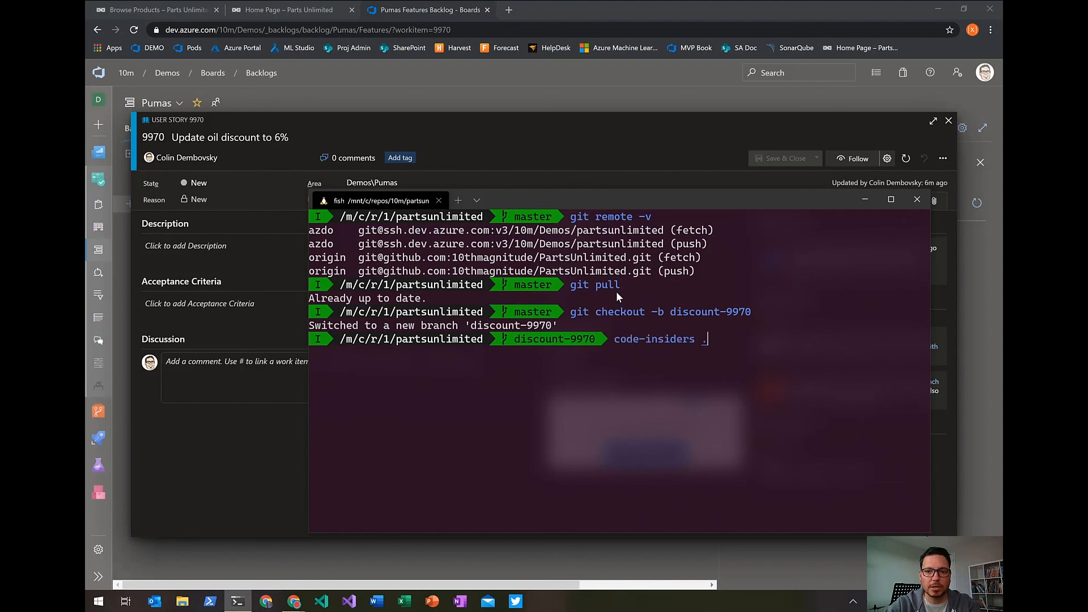
key("Return")
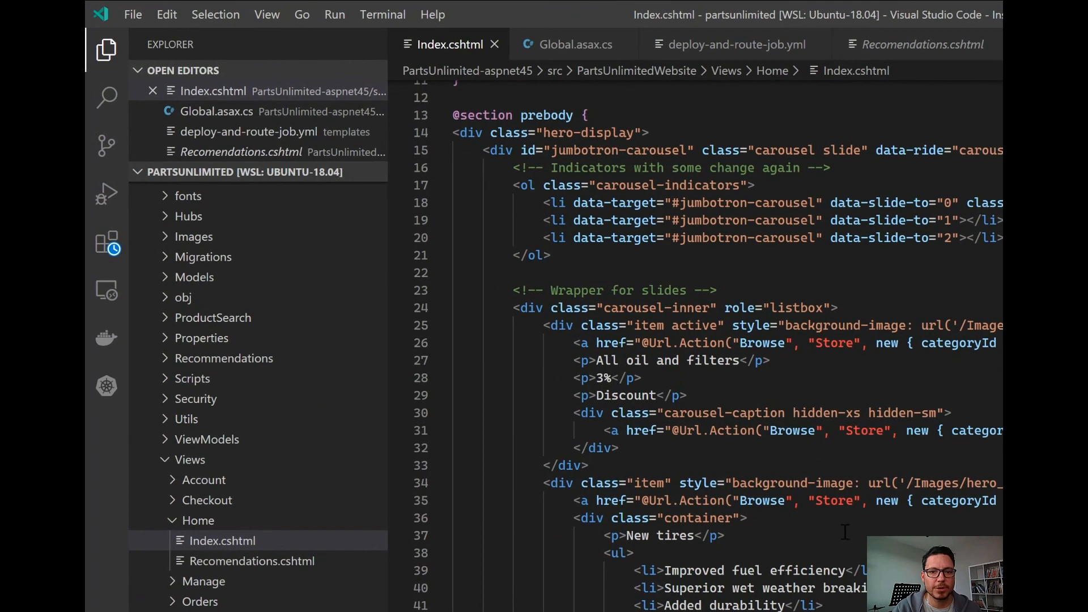
left_click(202, 543)
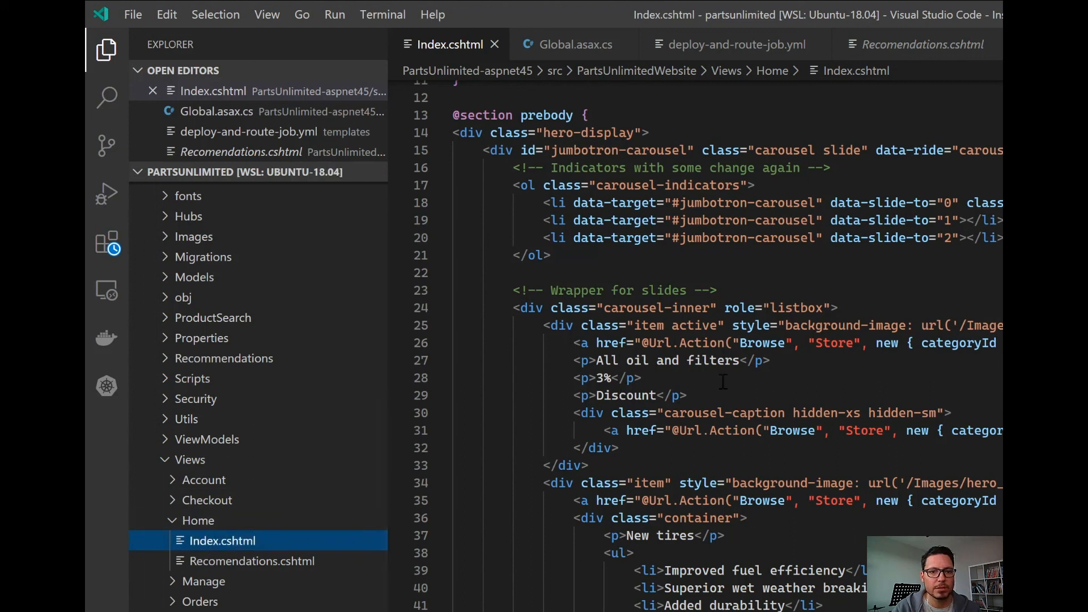
Set the "All oil and filters" carousel discount to 5% and save Index.cshtml.
left_click(755, 385)
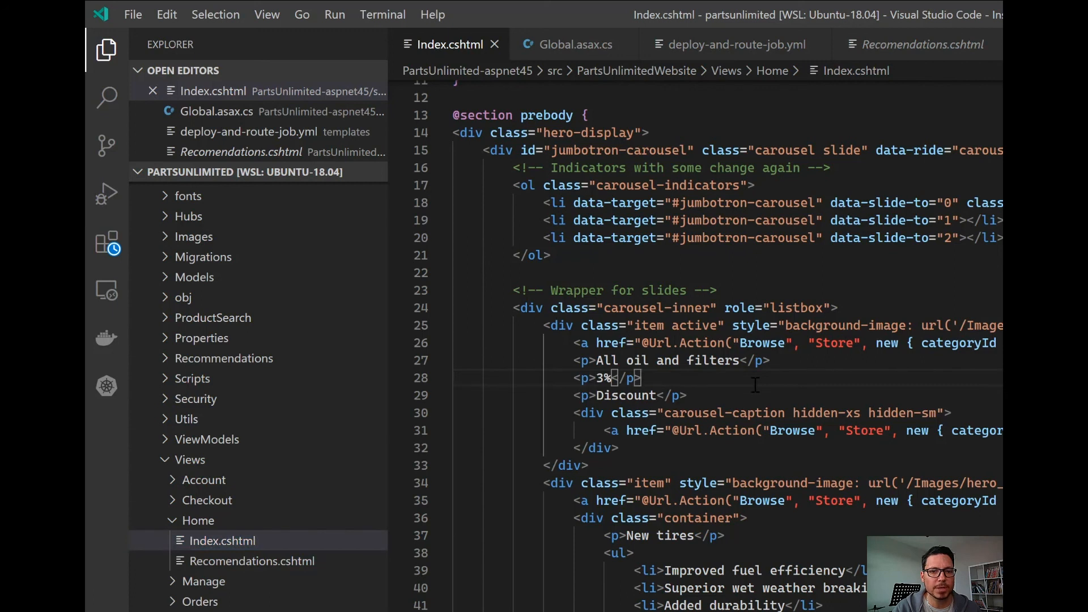
double_click(599, 379)
type("5")
left_click(827, 395)
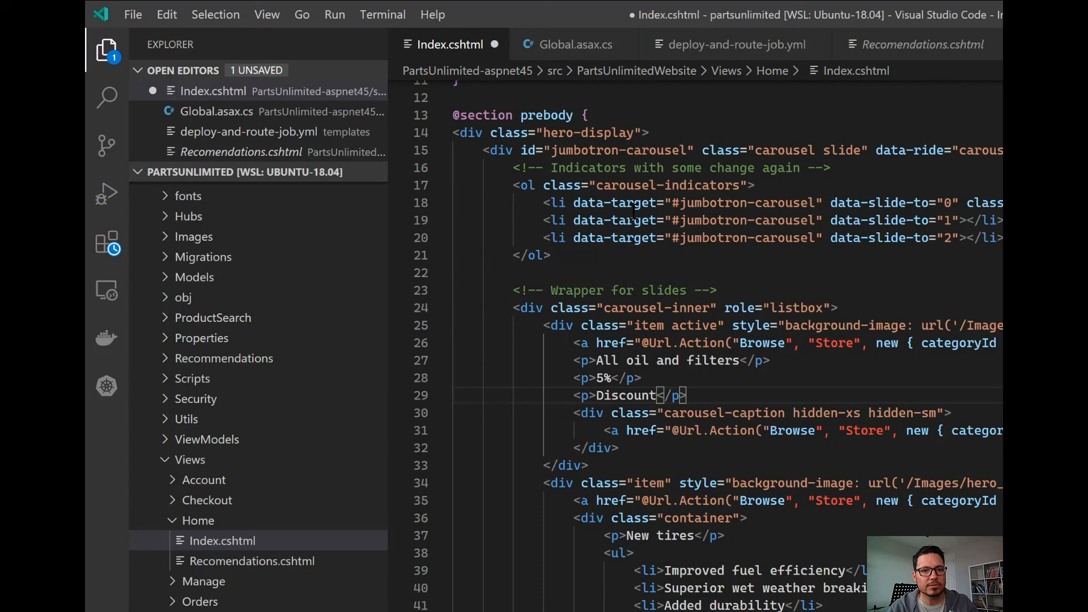
key("ctrl+s")
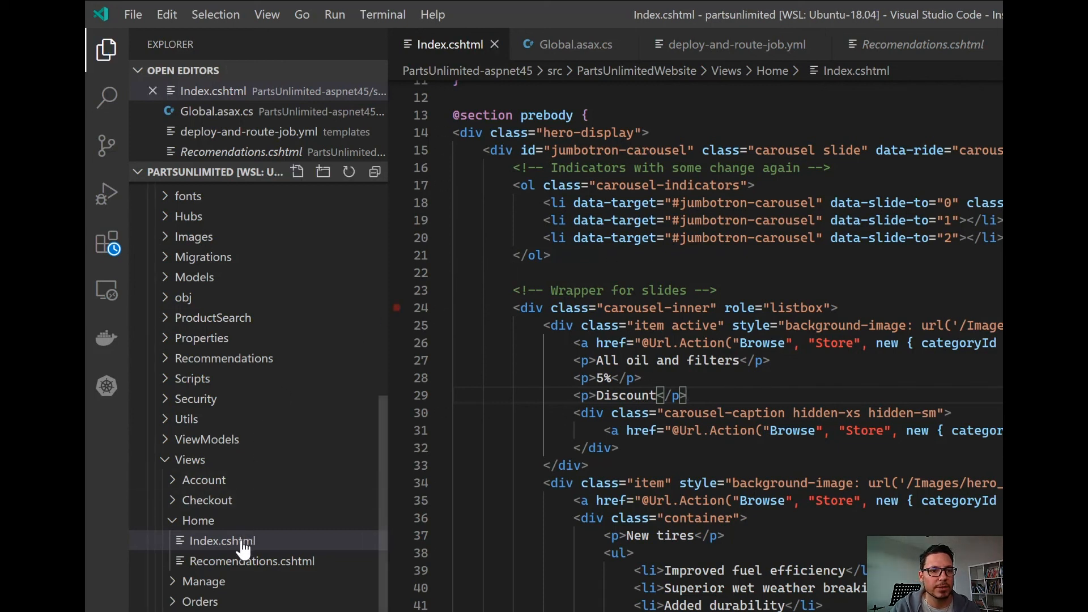
Change the console greeting in Global.asax.cs to "Hello DevSecOps!" and save the file.
scroll(243, 548, "down", 5)
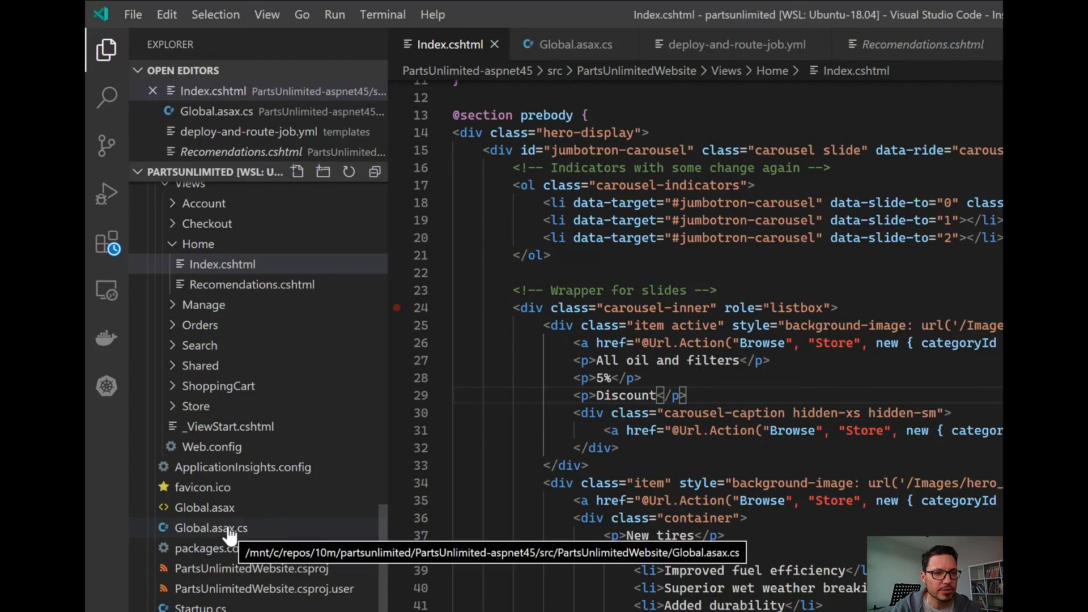
left_click(230, 529)
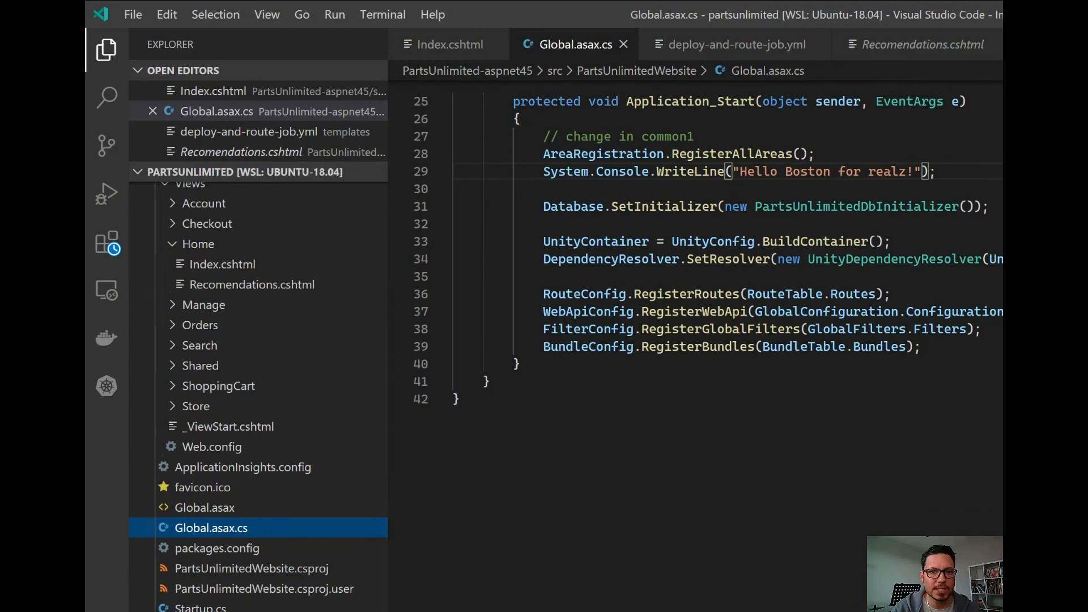
scroll(897, 490, "up", 3)
left_click_drag(786, 356, 906, 355)
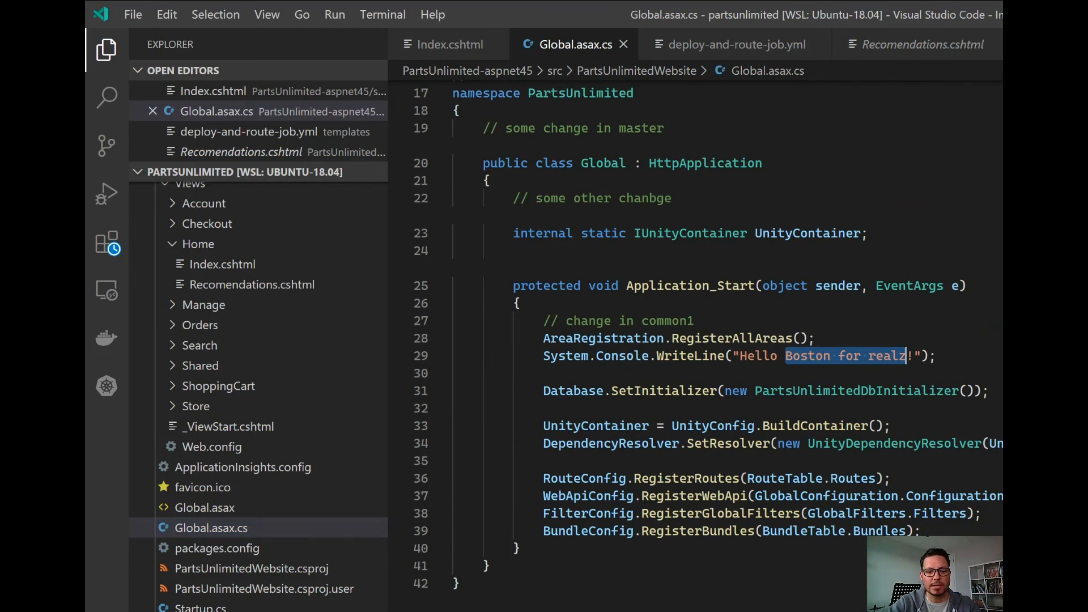
type("DevSec")
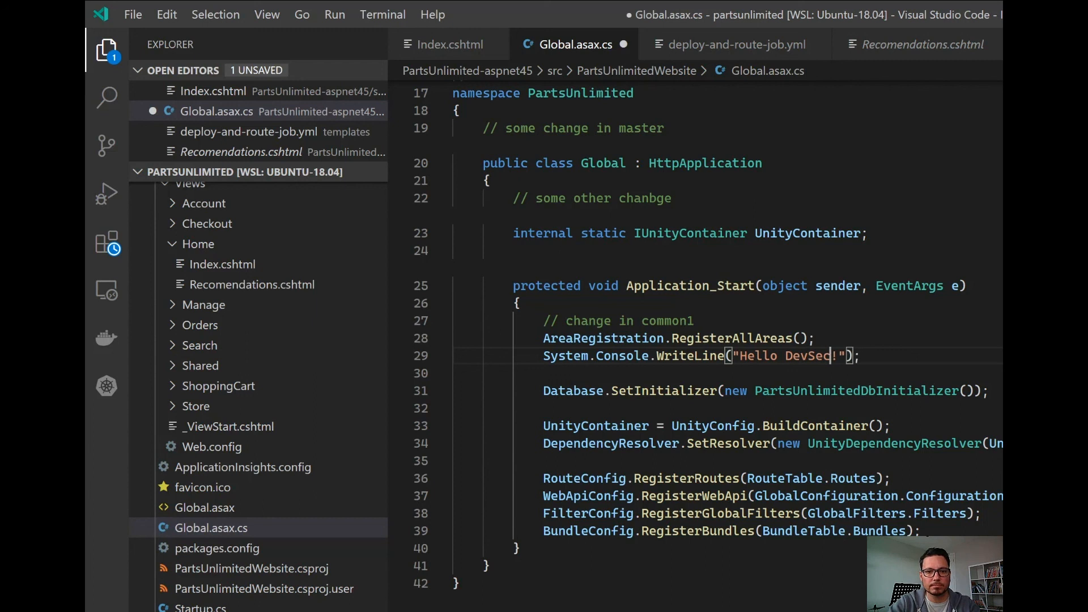
type("Ops")
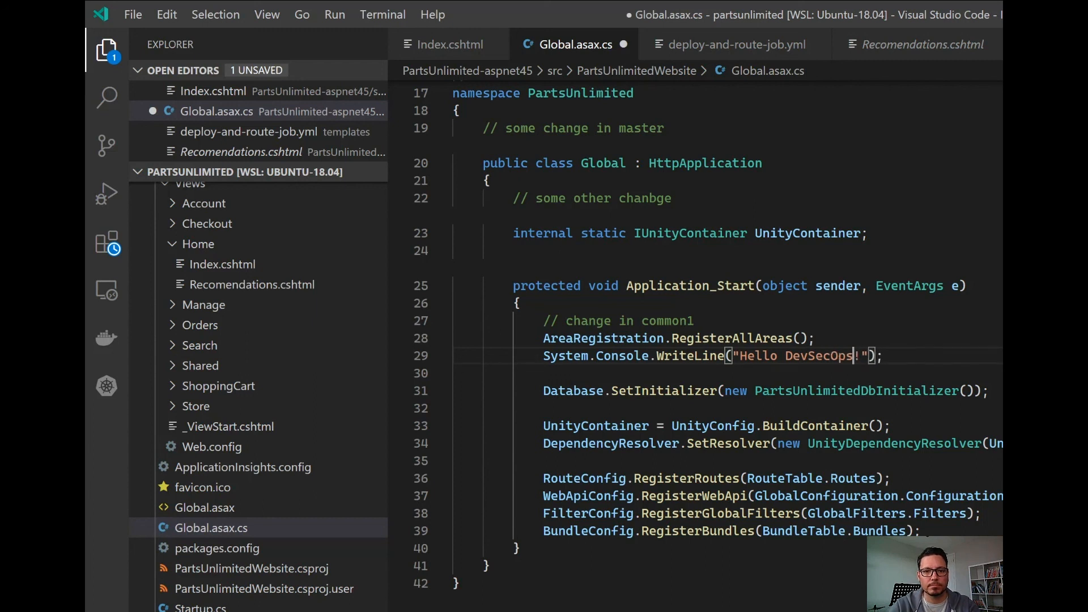
key("ctrl+s")
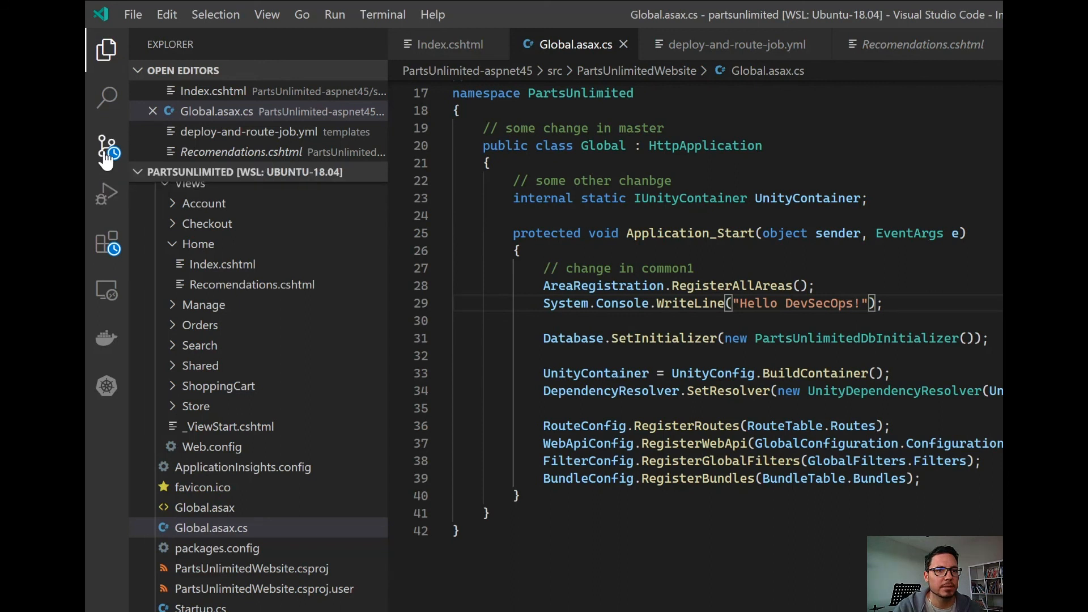
Show the pending Git changes and enter the commit message "Adding discount changes".
left_click(105, 160)
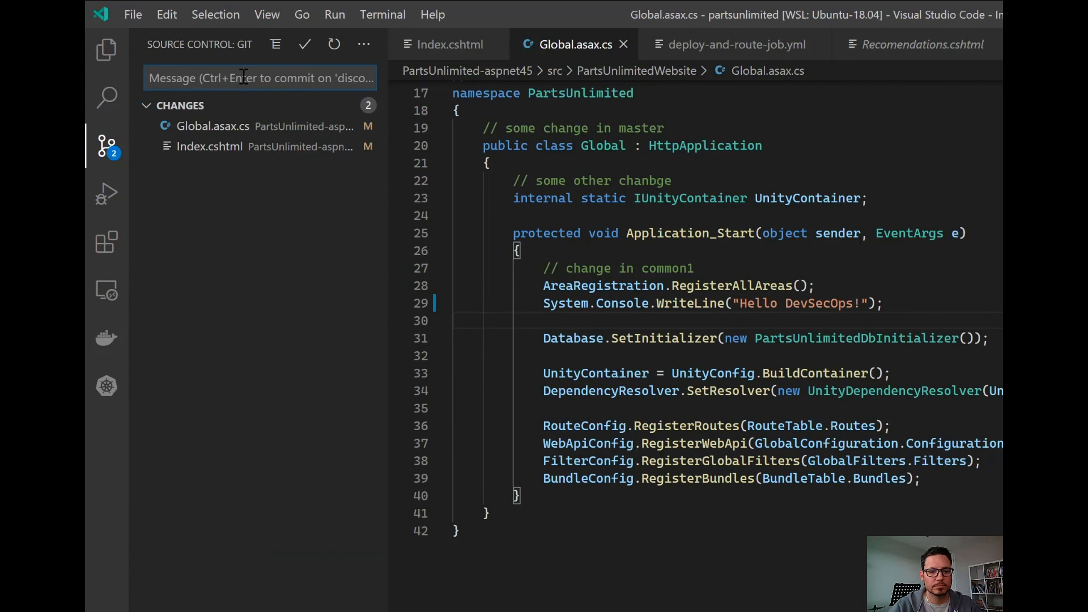
type("ADding")
key("BackSpace")
key("BackSpace")
key("BackSpace")
key("BackSpace")
key("BackSpace")
type("din")
key("BackSpace")
key("BackSpace")
type("ding ")
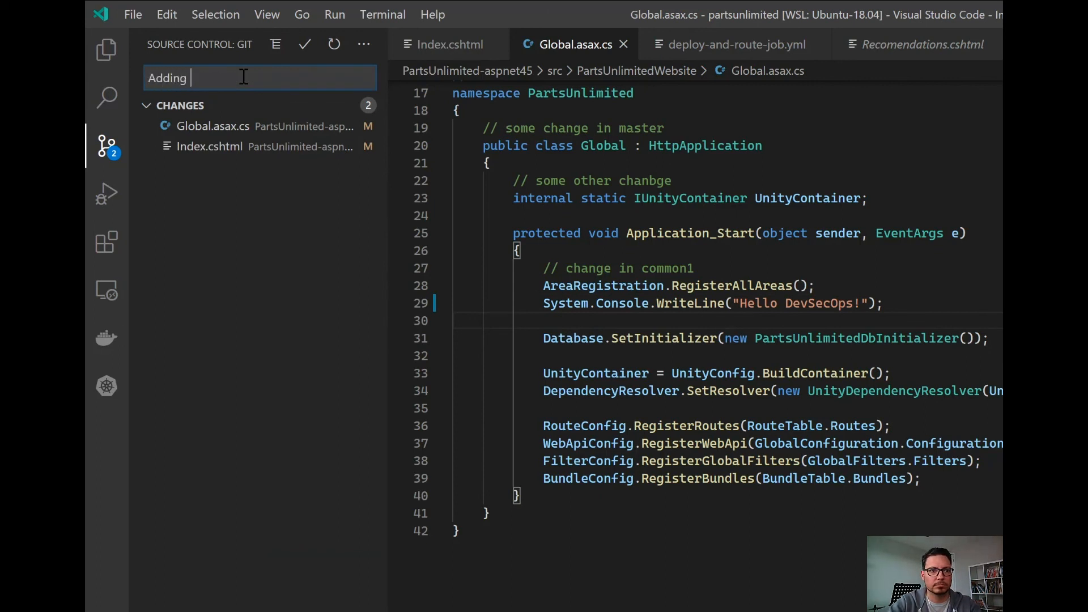
type("discount changes")
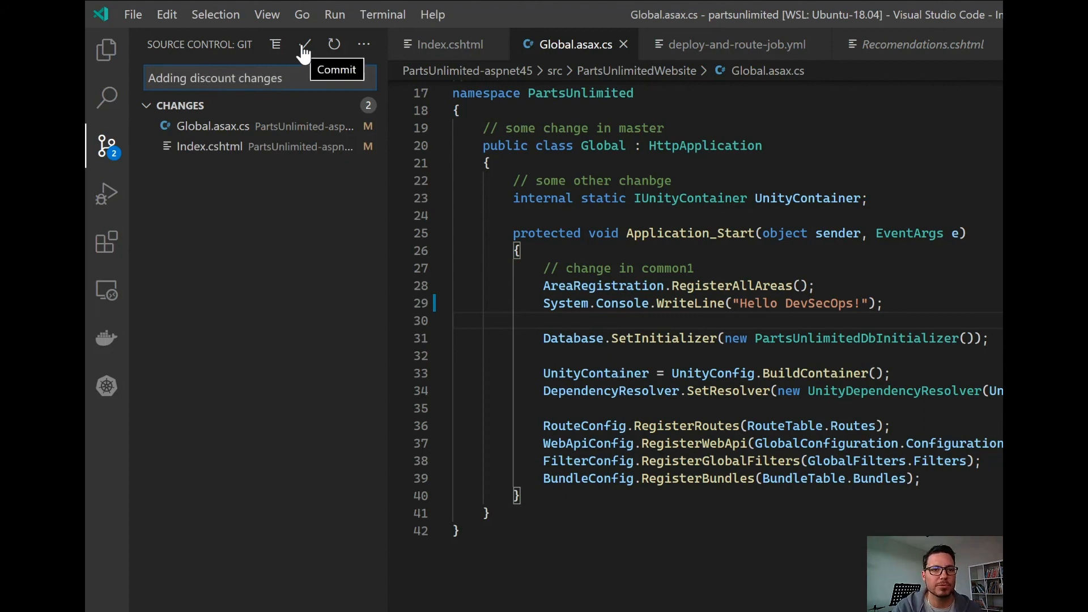
Append the work item reference AB#9970 to the commit message and commit the changed files.
left_click(304, 54)
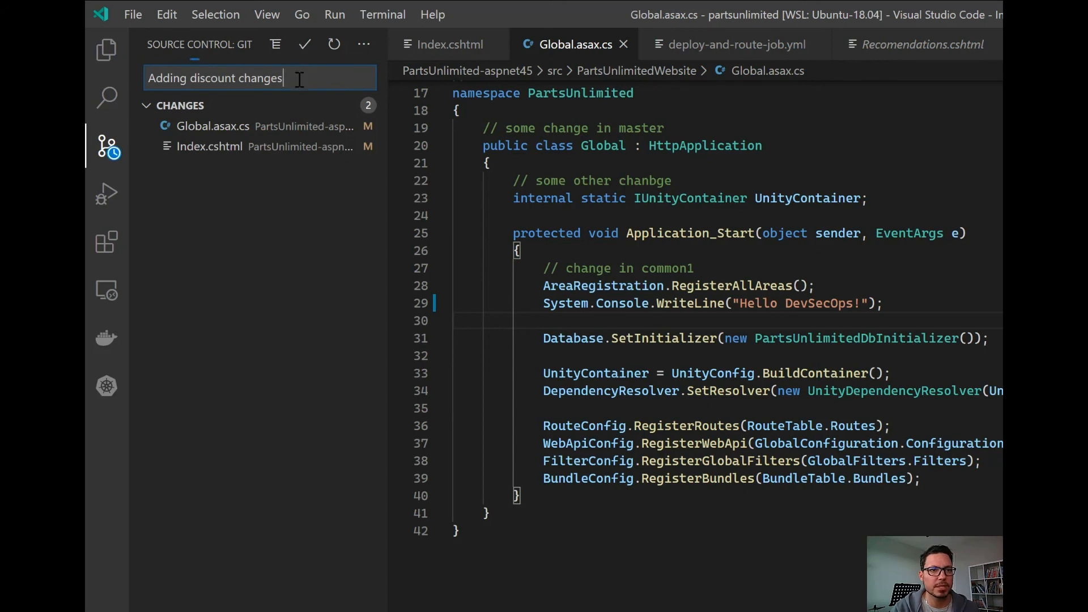
type("AB#")
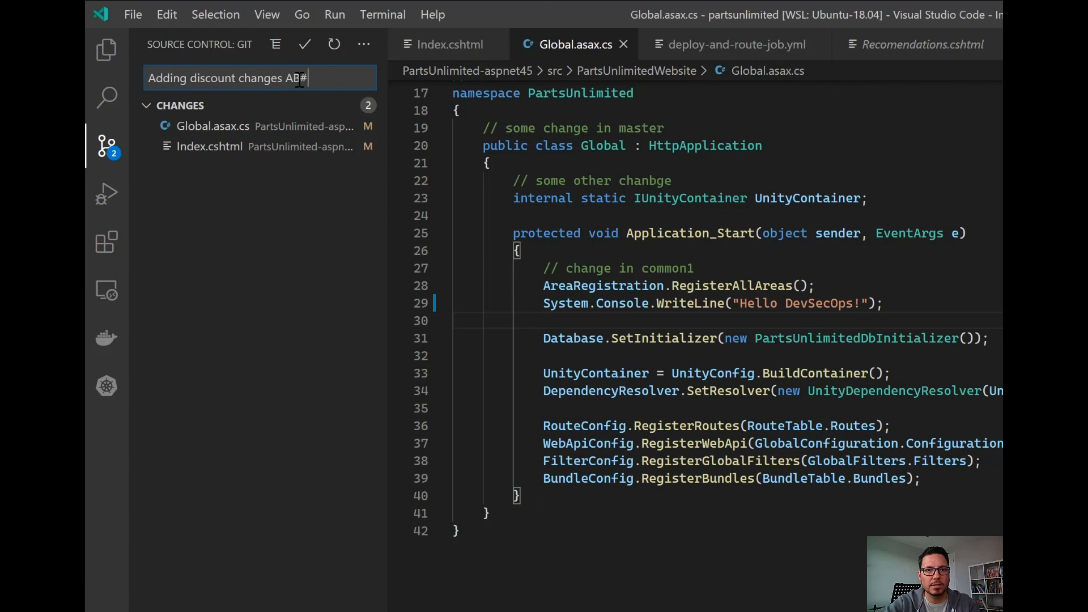
type("9970")
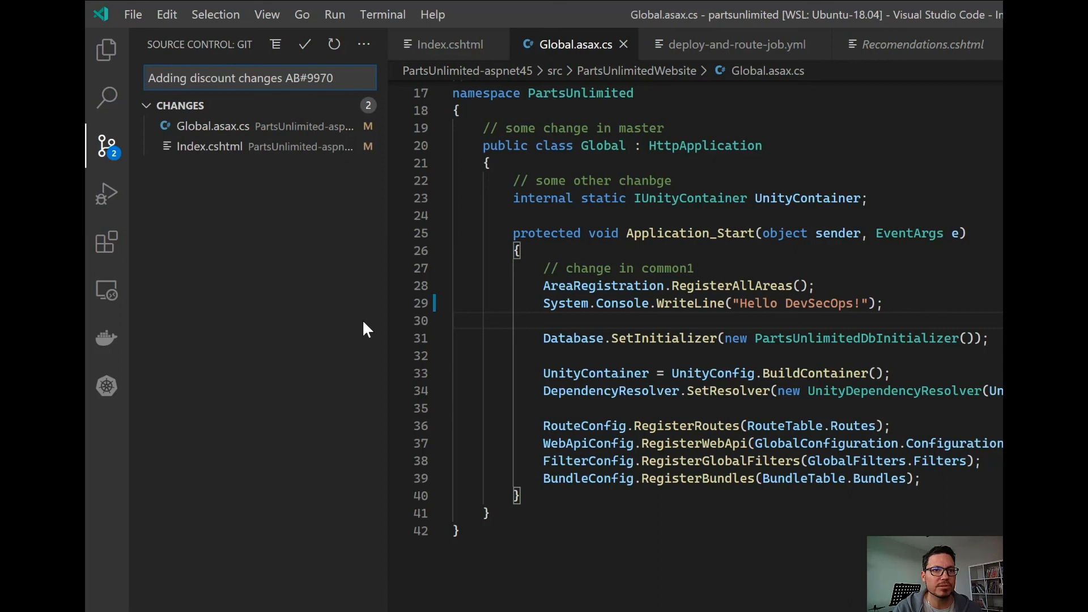
left_click(305, 44)
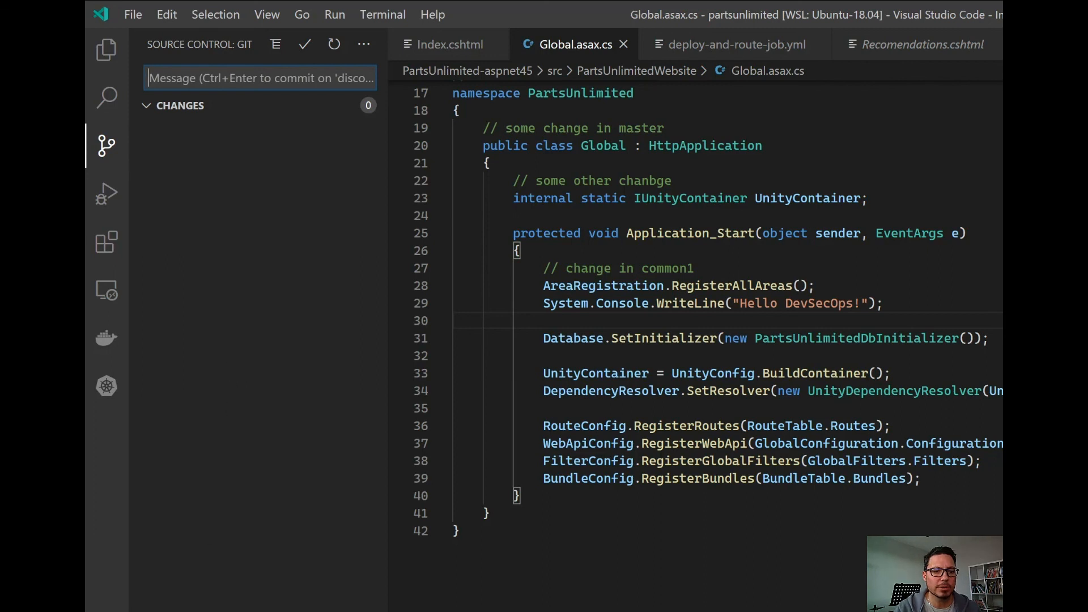
Switch to the terminal and check the Git status of the discount-9970 branch.
key("alt+Tab")
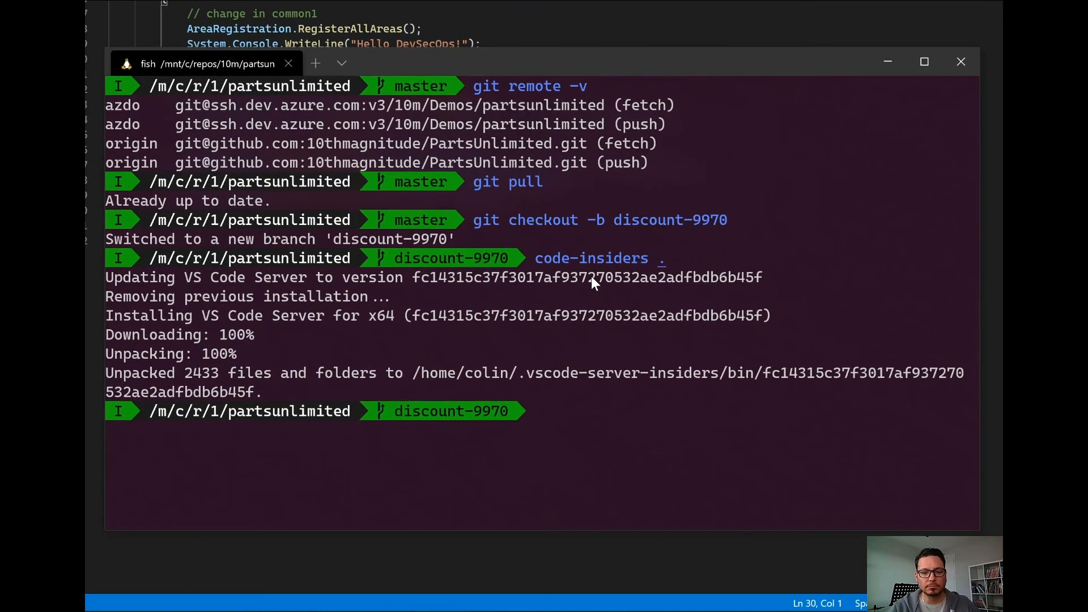
type("git s")
type("tatus")
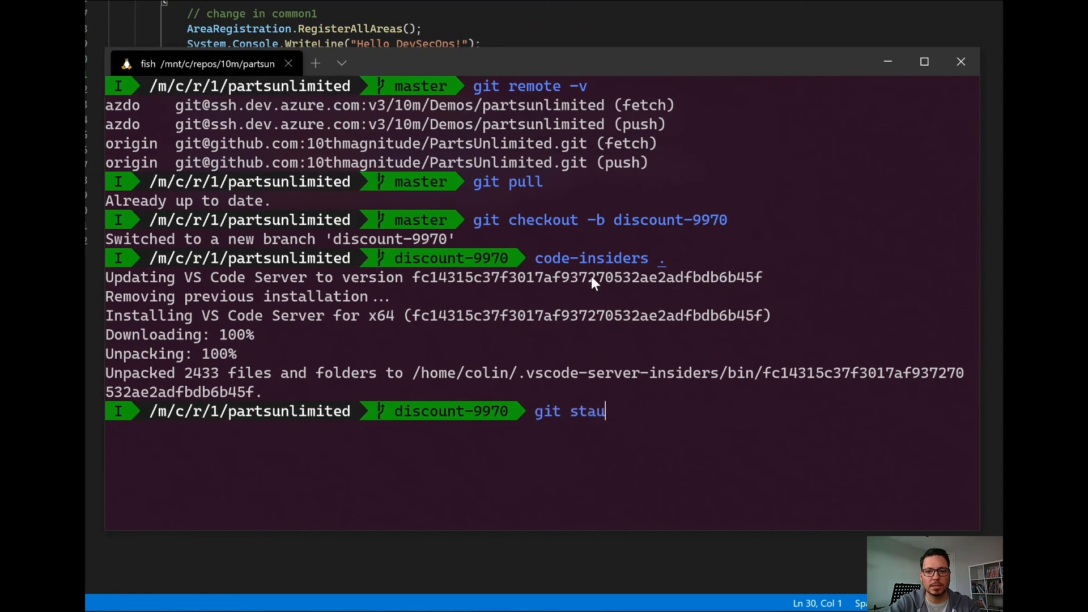
key("Return")
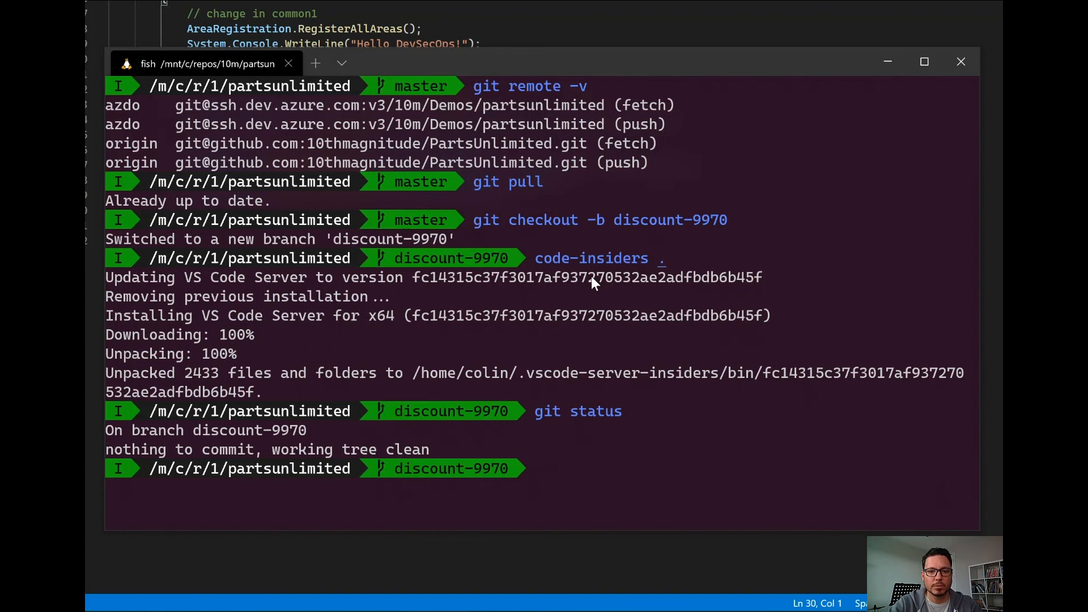
Try to push the discount-9970 branch with a plain git push.
type("git push")
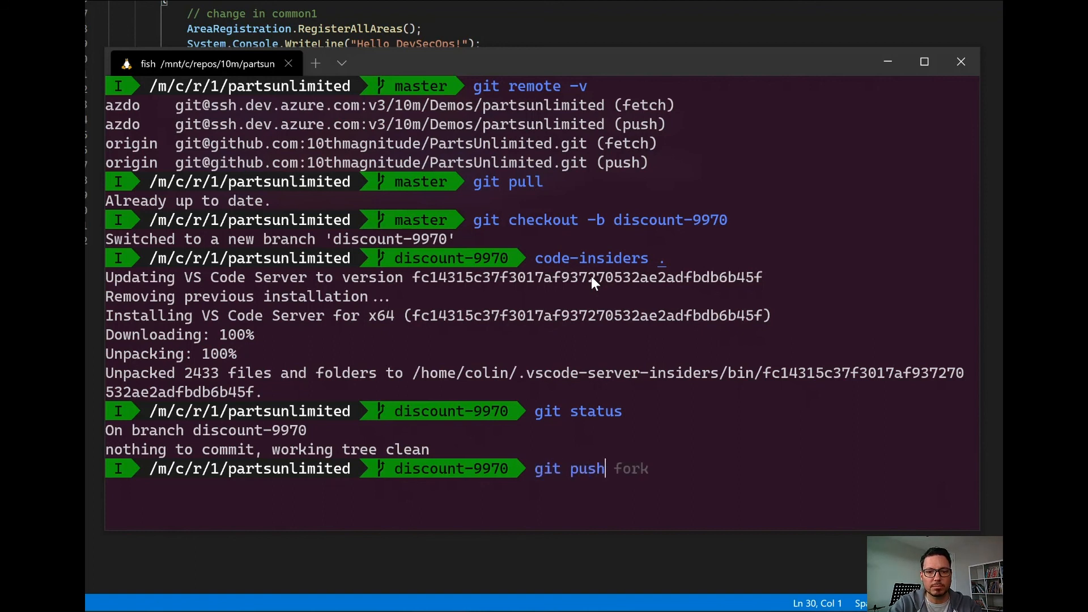
key("Return")
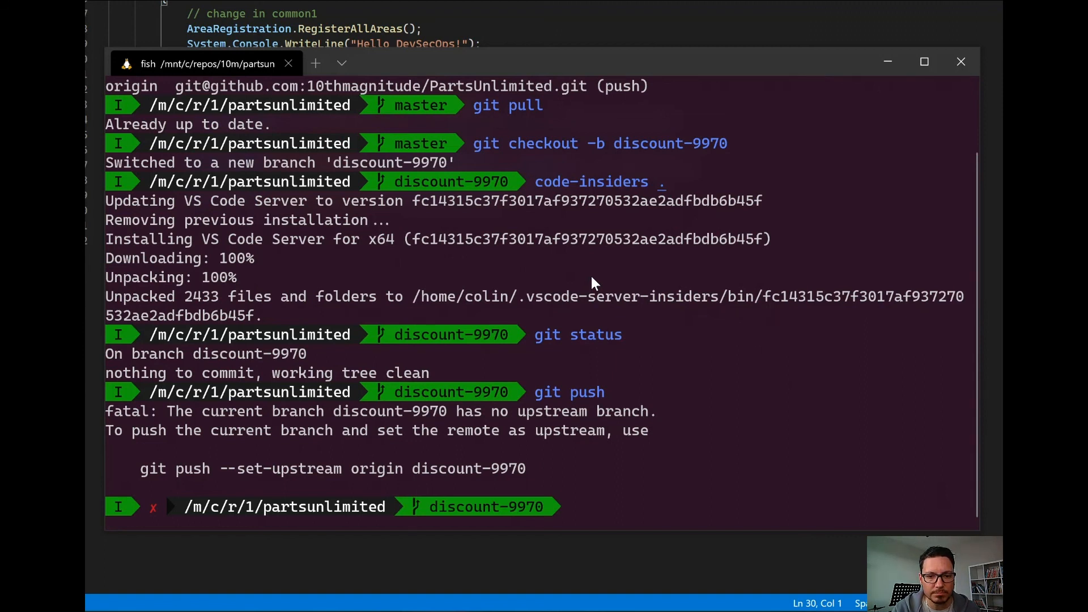
left_click_drag(143, 468, 526, 469)
key("ctrl+c")
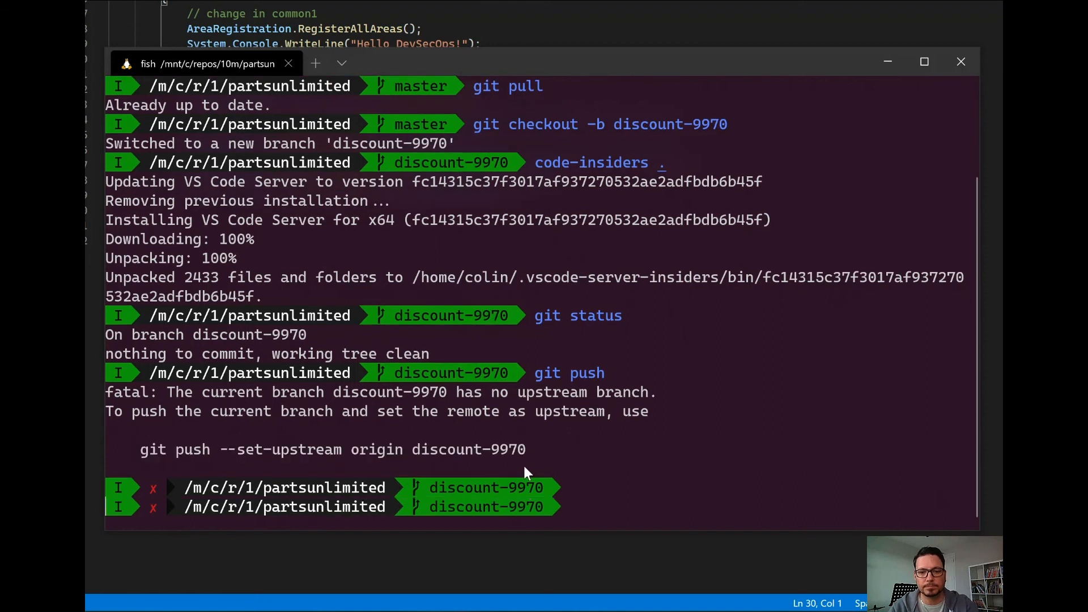
key("ctrl+v")
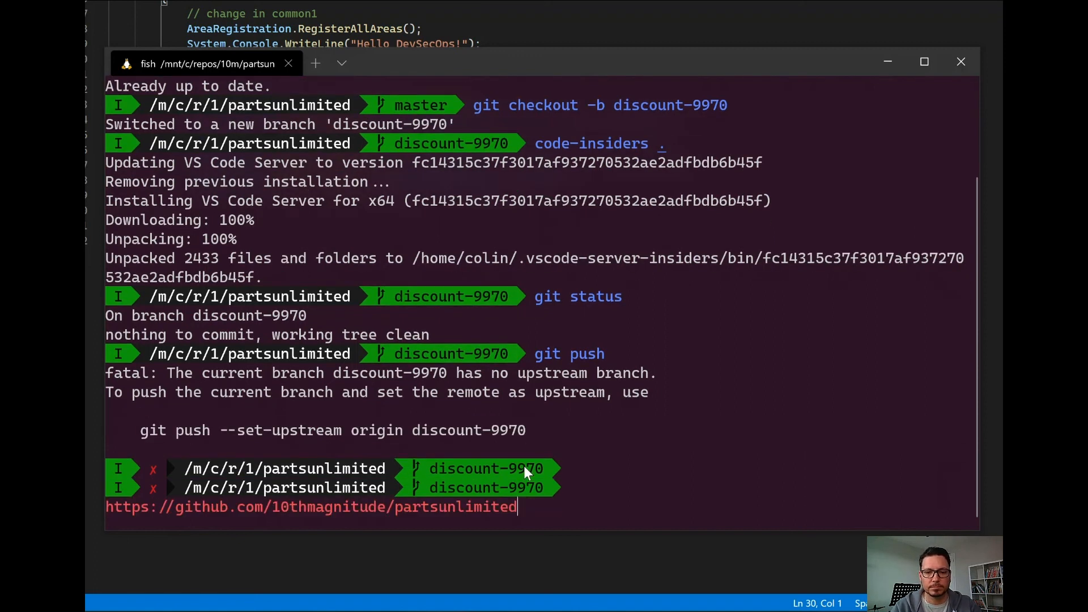
key("ctrl+c")
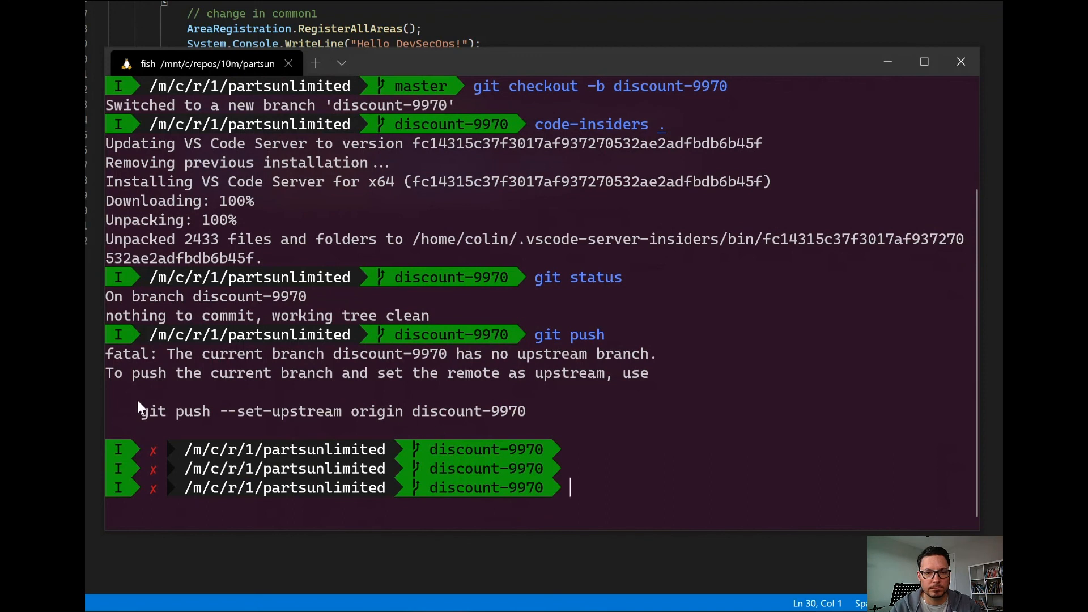
Copy the suggested upstream command and run git push --set-upstream origin discount-9970.
left_click_drag(148, 411, 353, 413)
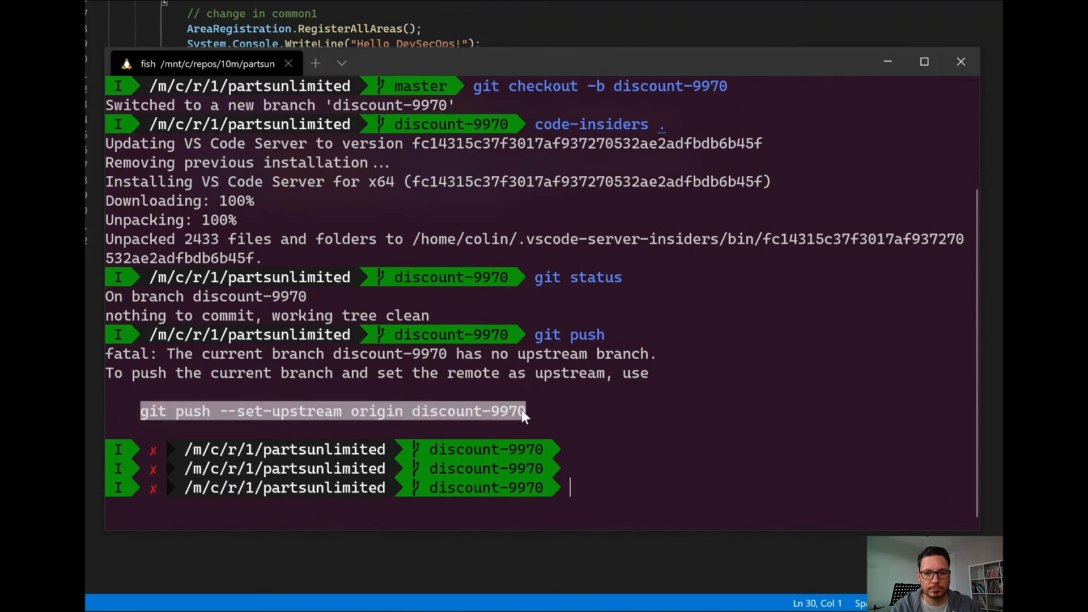
key("ctrl+c")
key("ctrl+v")
key("Return")
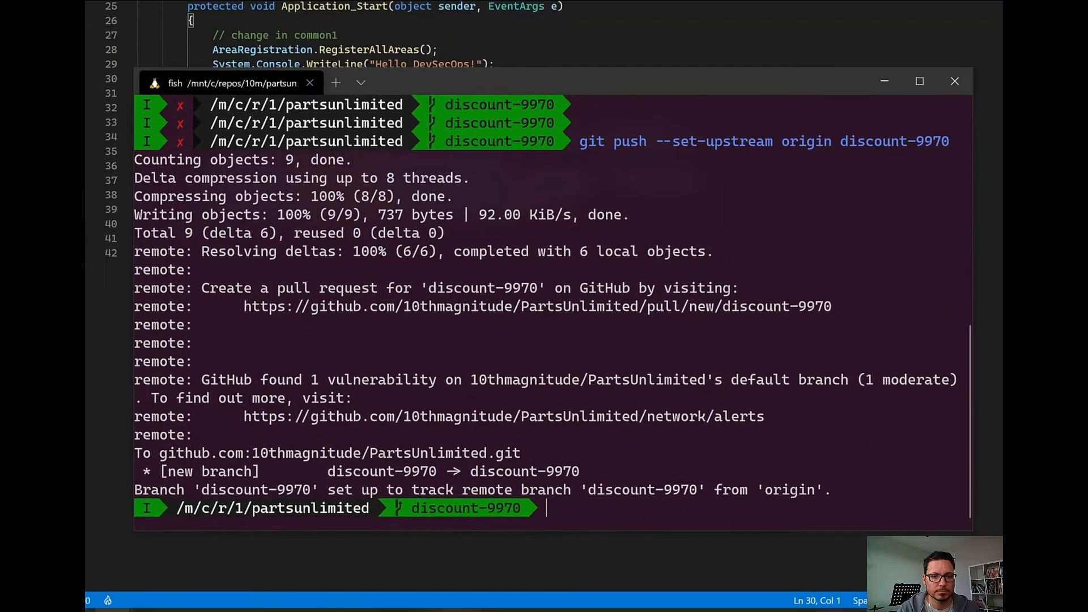
Switch to the signed-out GitHub browser window, refresh the PartsUnlimited repository page, and close that window.
left_click(343, 558)
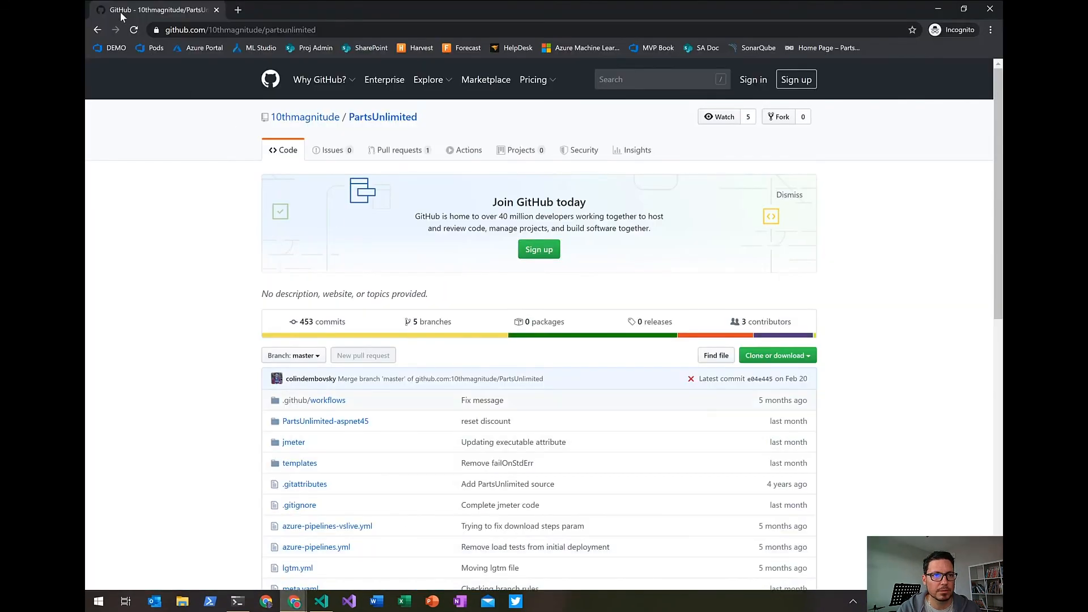
left_click(134, 31)
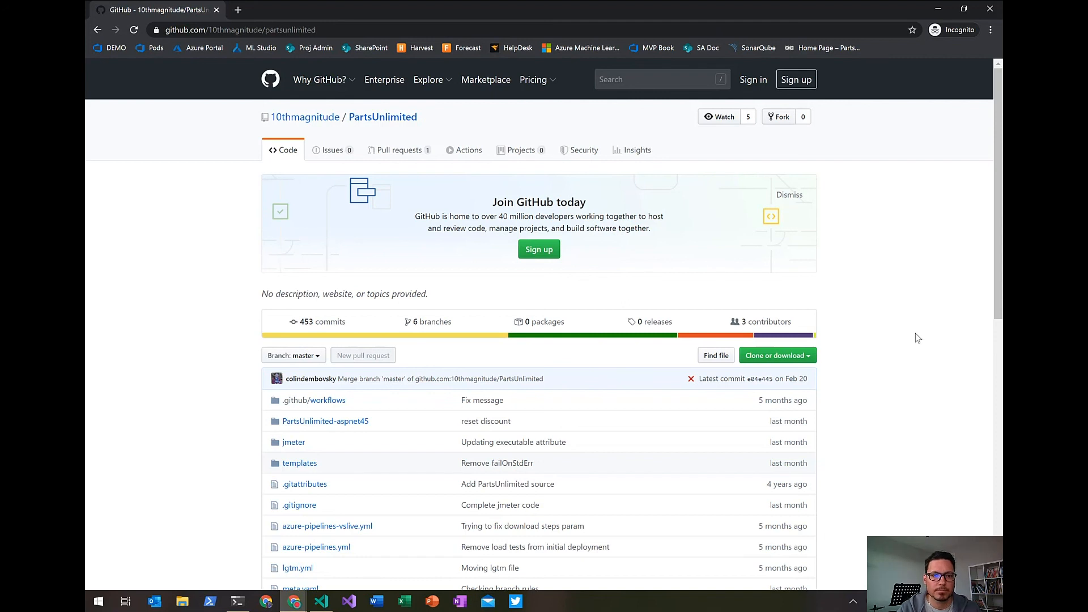
left_click(989, 10)
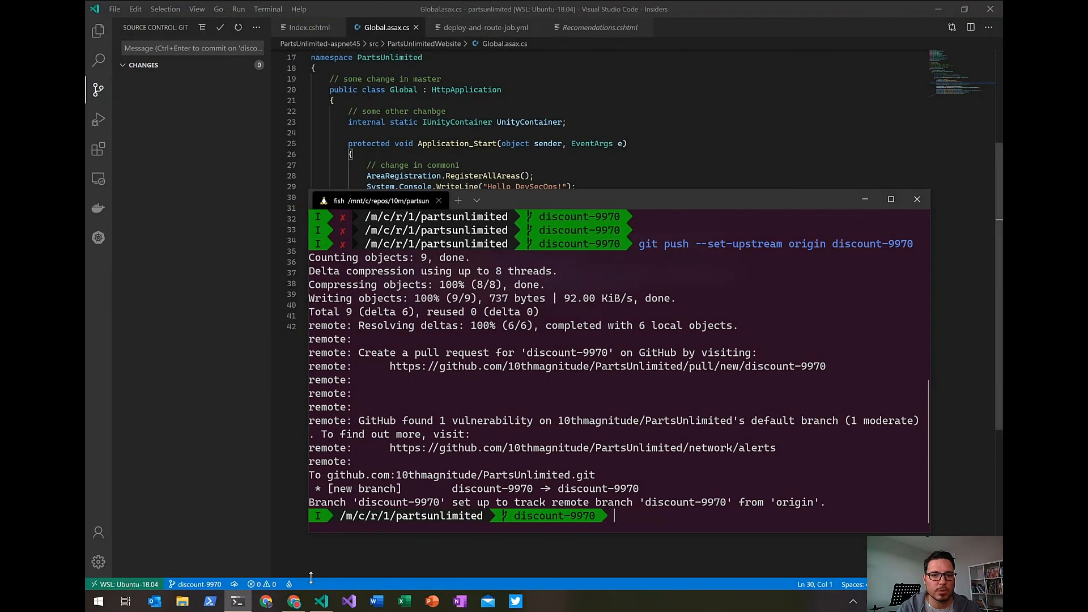
Open the 10thmagnitude/PartsUnlimited repository in a new tab of the signed-in browser, check its security alert, and return to the repository page.
left_click(294, 601)
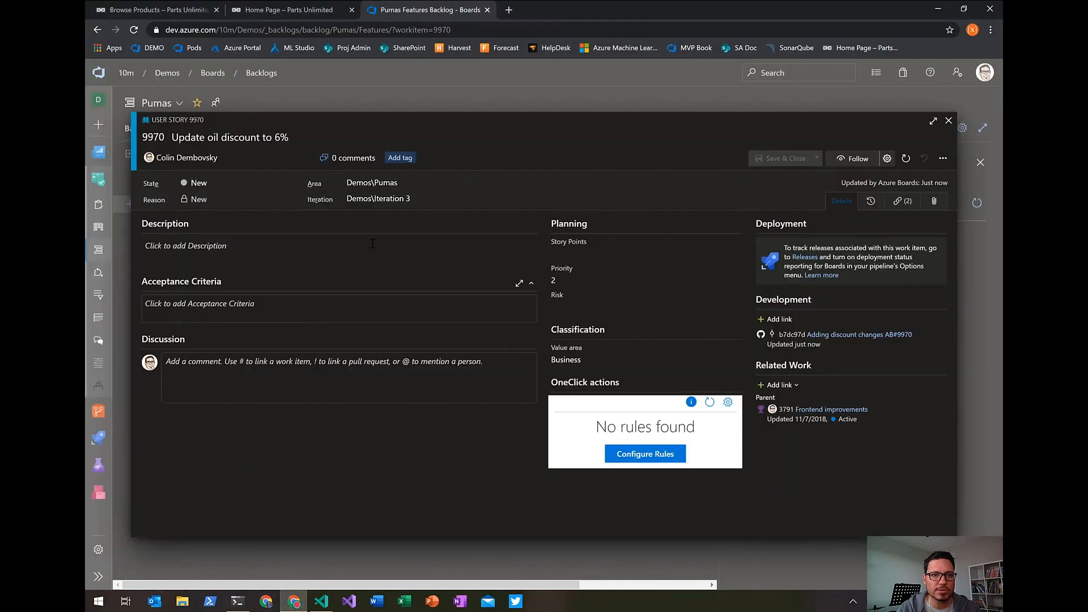
left_click(509, 10)
type("git")
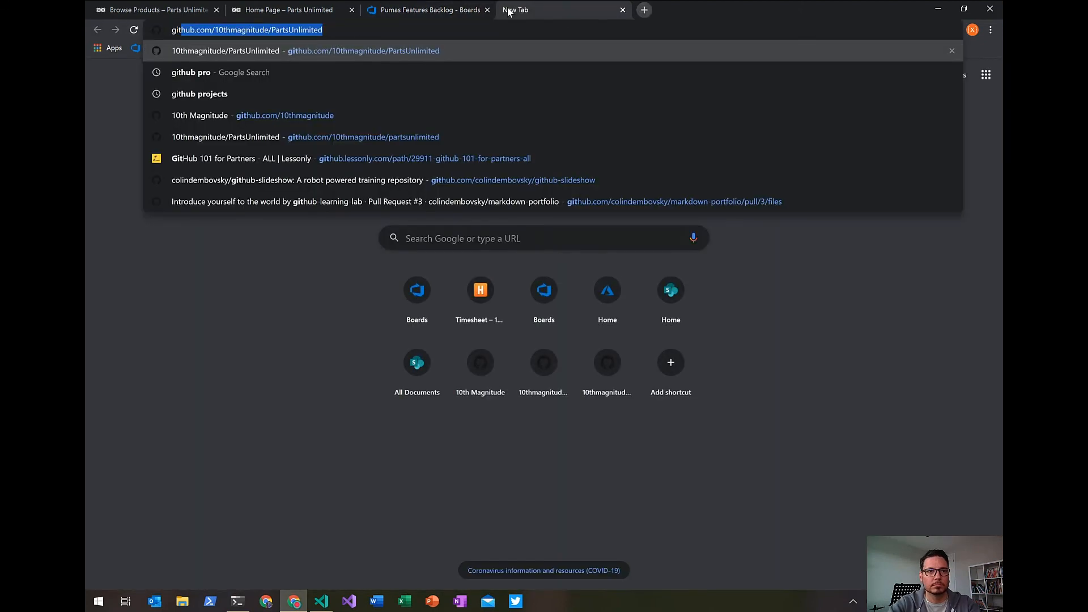
key("Return")
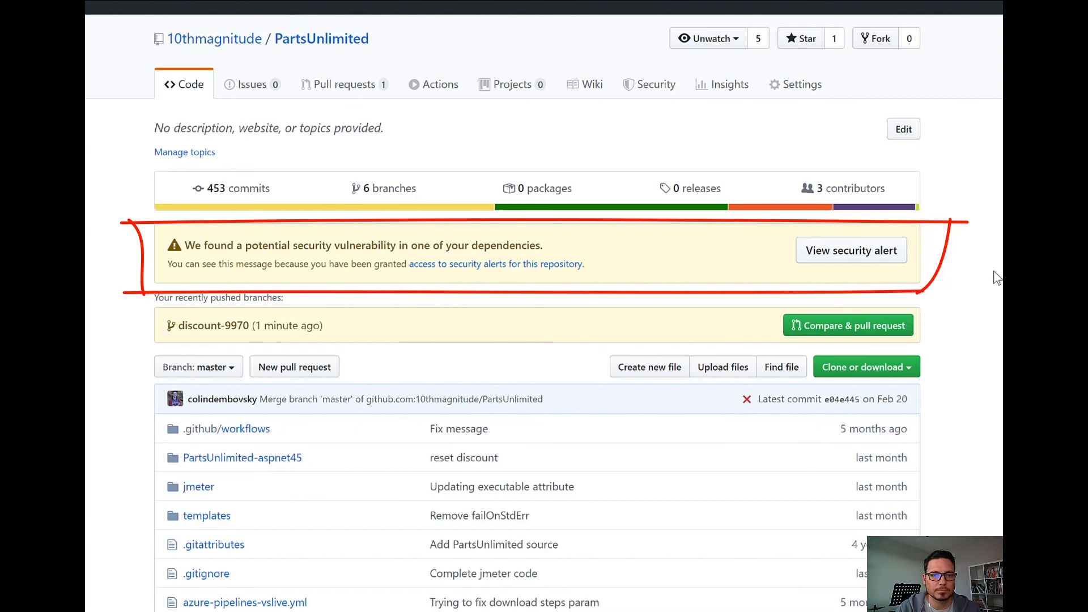
left_click(839, 260)
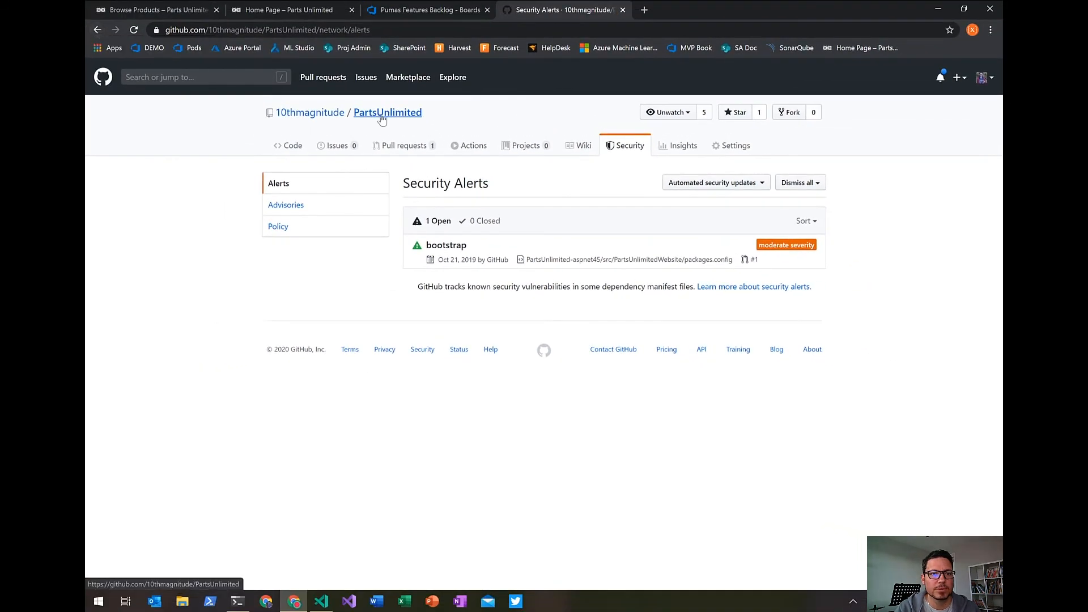
left_click(379, 116)
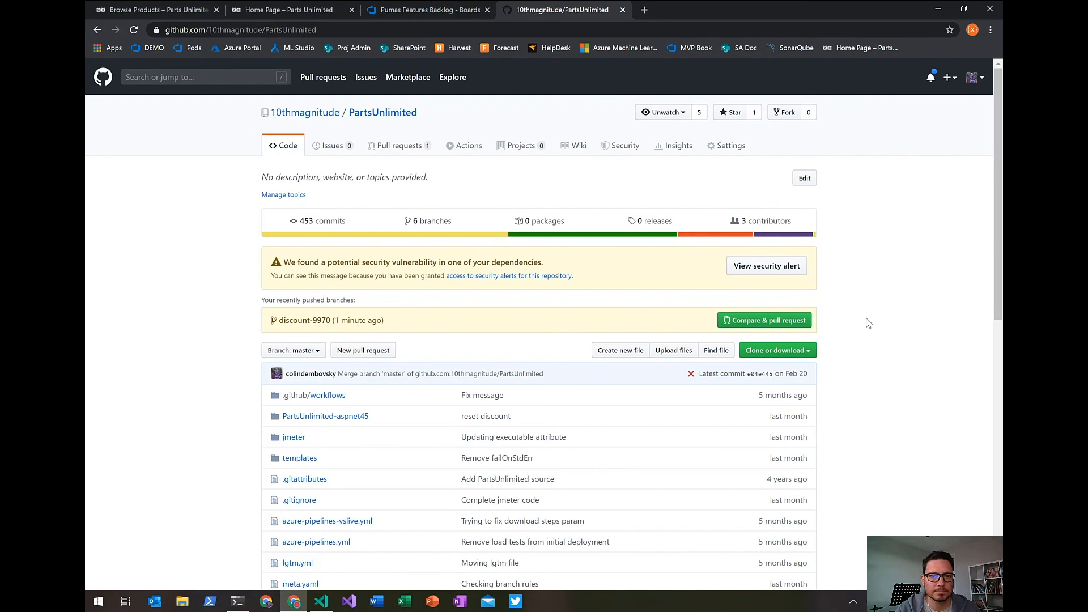
Switch to Azure Boards, close user story 9970, and open the Pumas board.
left_click(409, 11)
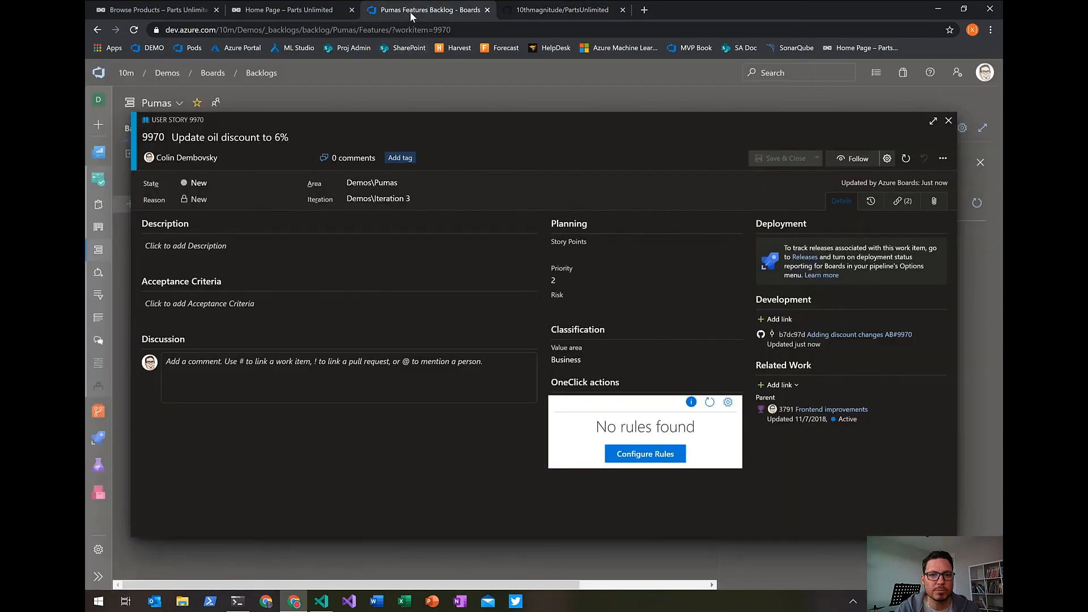
left_click(948, 120)
left_click(359, 190, "ctrl")
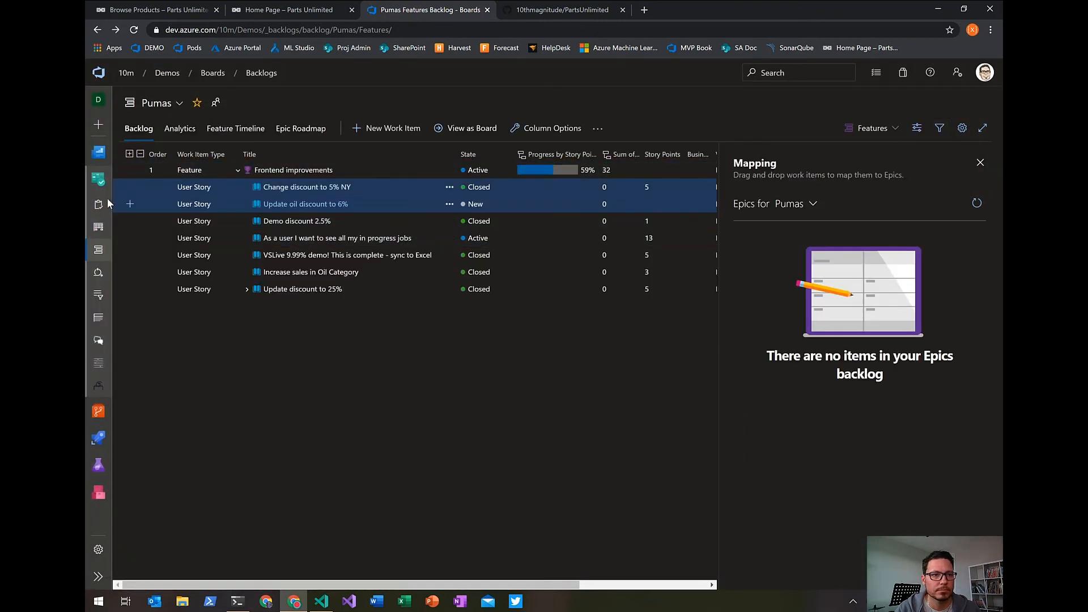
left_click(99, 228)
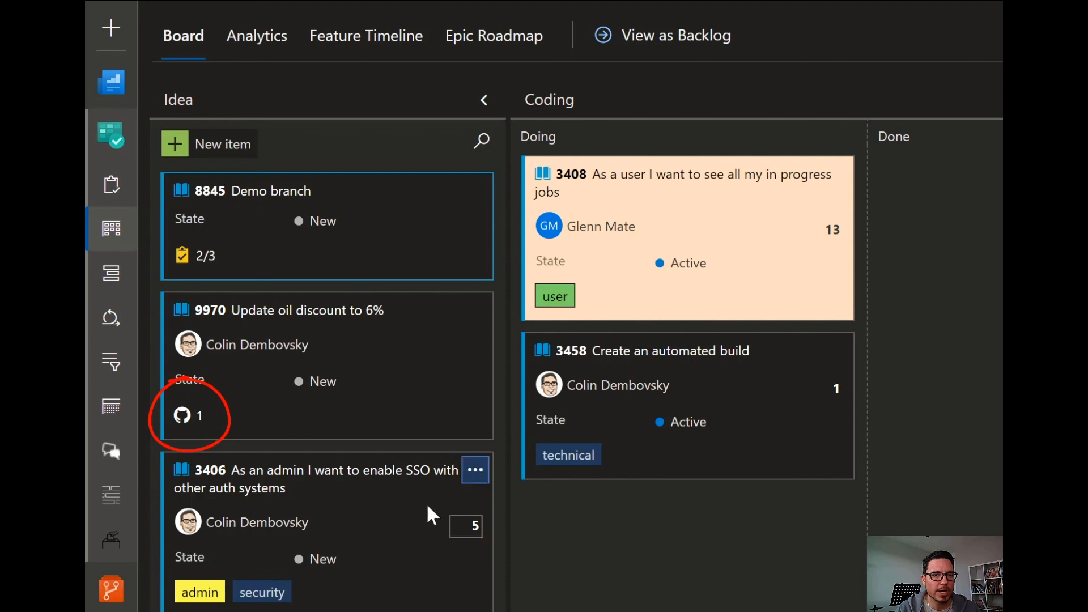
Open the GitHub commit linked to card 9970 and review its changes to Global.asax.cs and Index.cshtml.
left_click(187, 417)
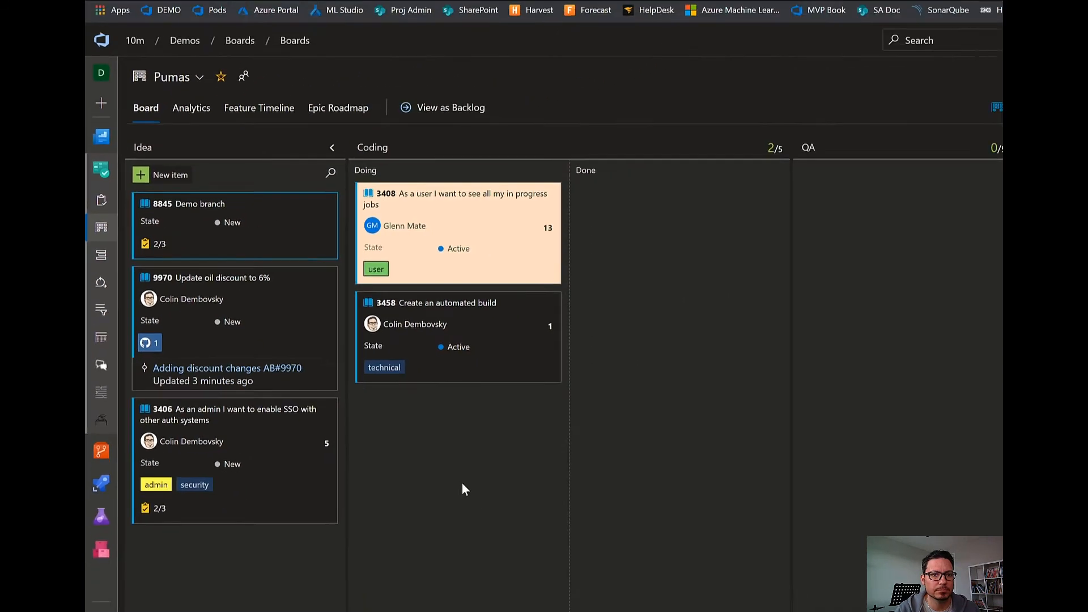
left_click(249, 347)
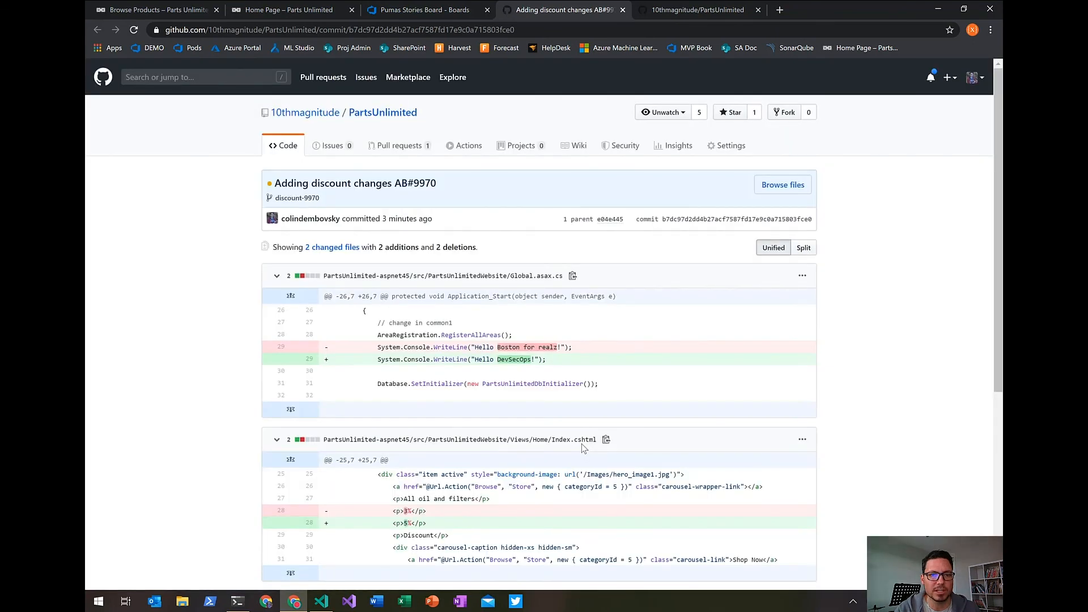
scroll(582, 444, "down", 4)
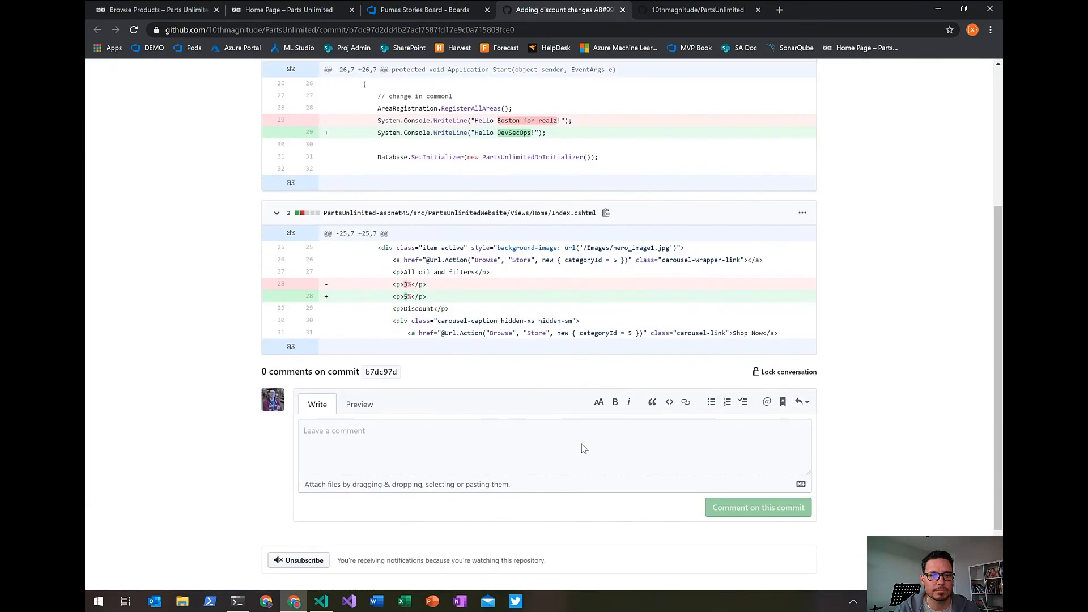
scroll(581, 444, "up", 4)
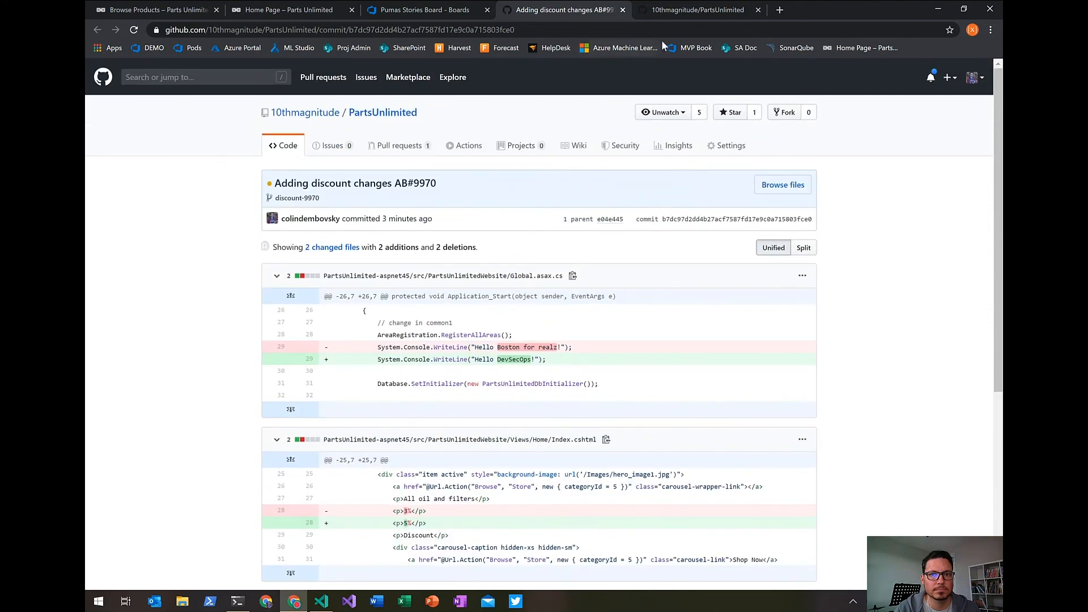
Create a pull request from discount-9970 into master on GitHub with the description "Fixes AB#9970".
left_click(676, 12)
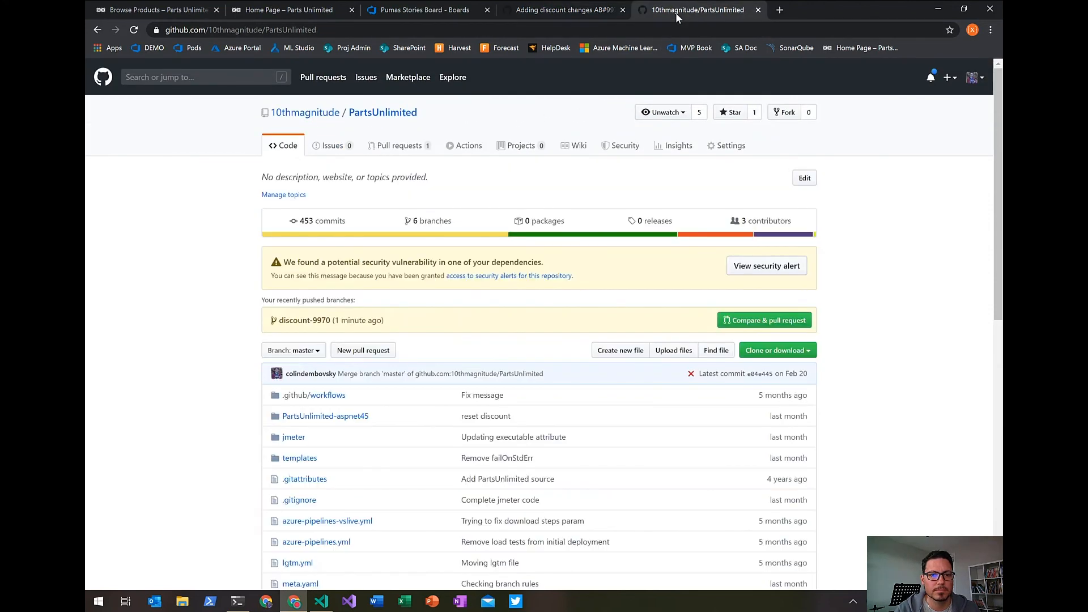
left_click(748, 322)
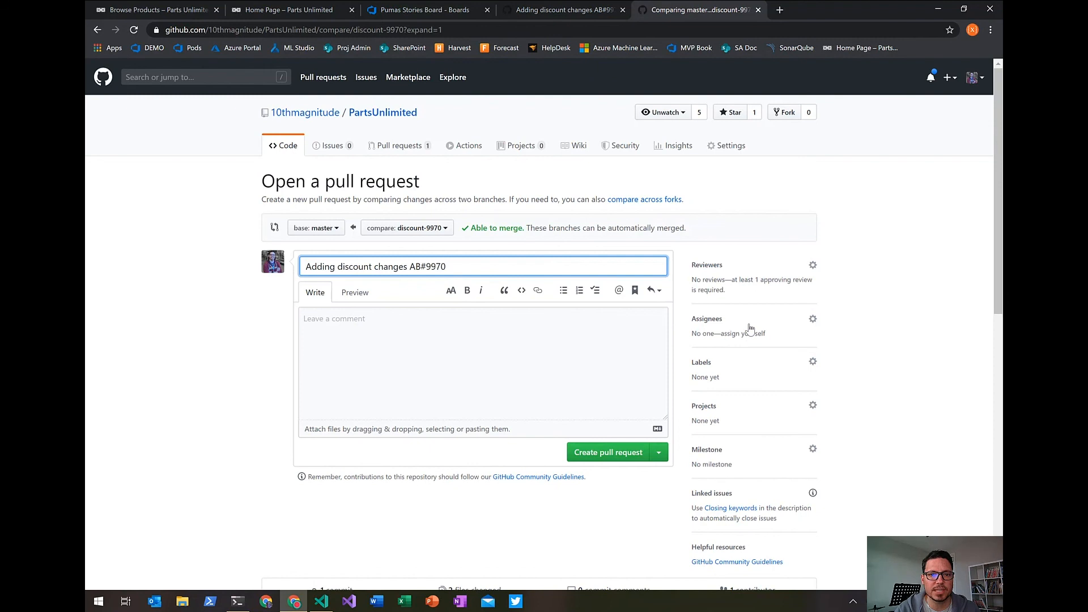
left_click(418, 333)
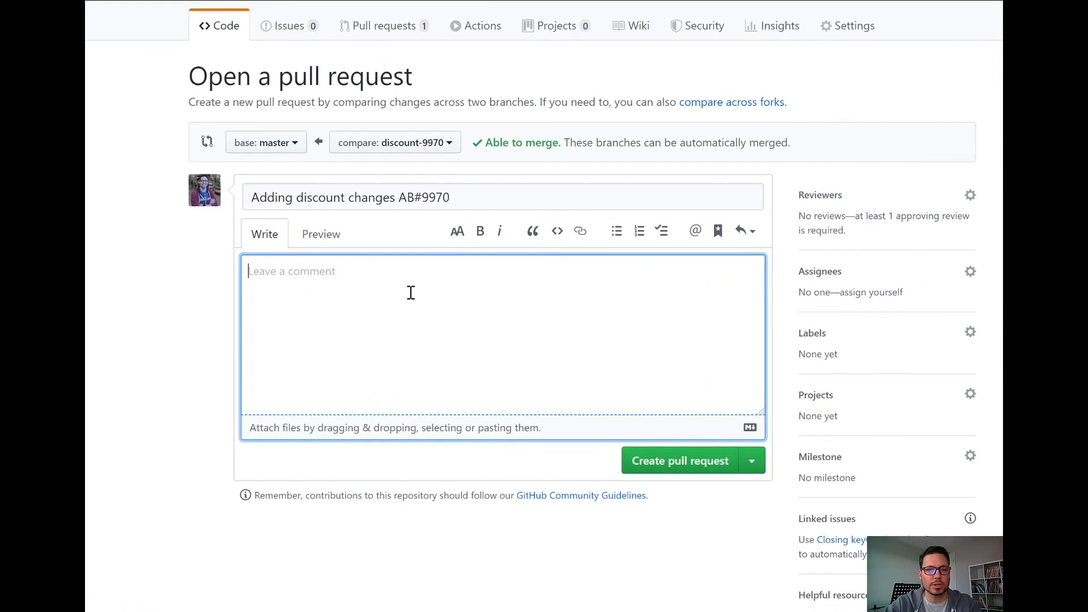
type("Fixes ")
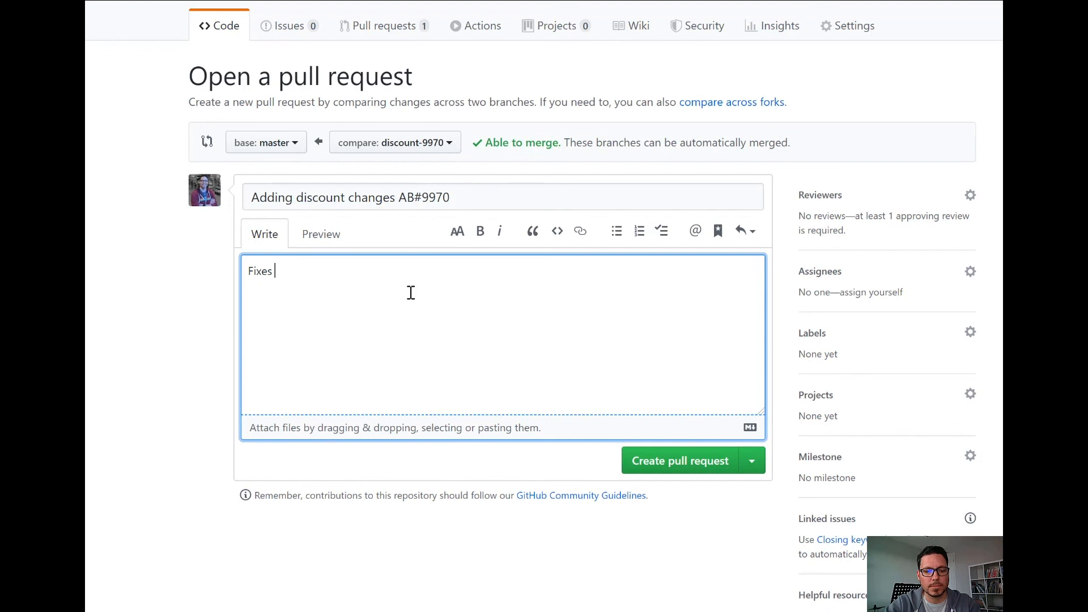
type("AB#9970")
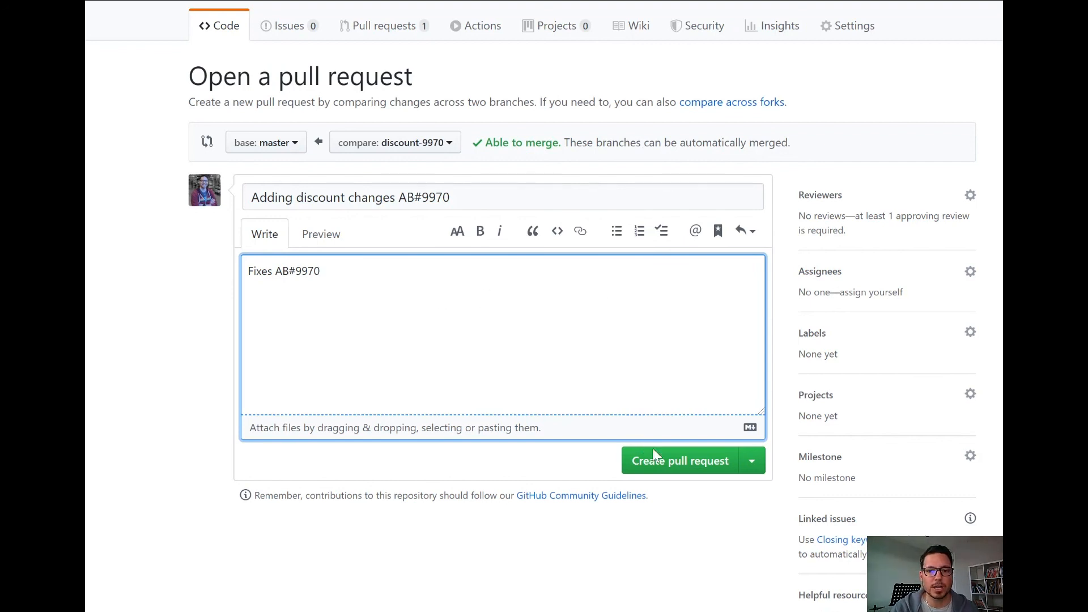
left_click(670, 472)
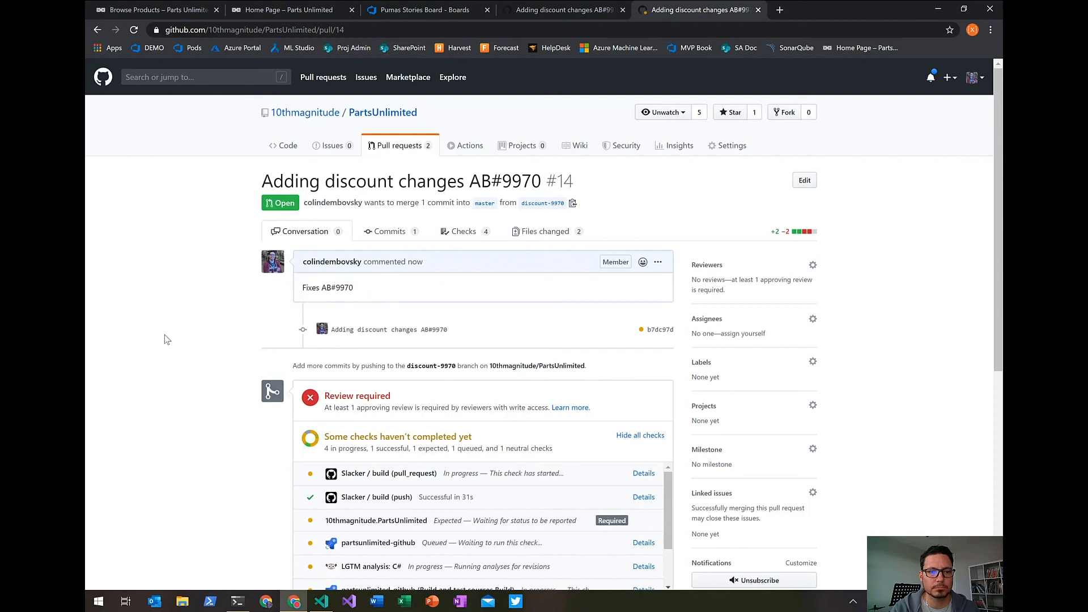
Review the pull request's merge checks and the master branch protection rule's review and status check requirements.
scroll(167, 339, "down", 4)
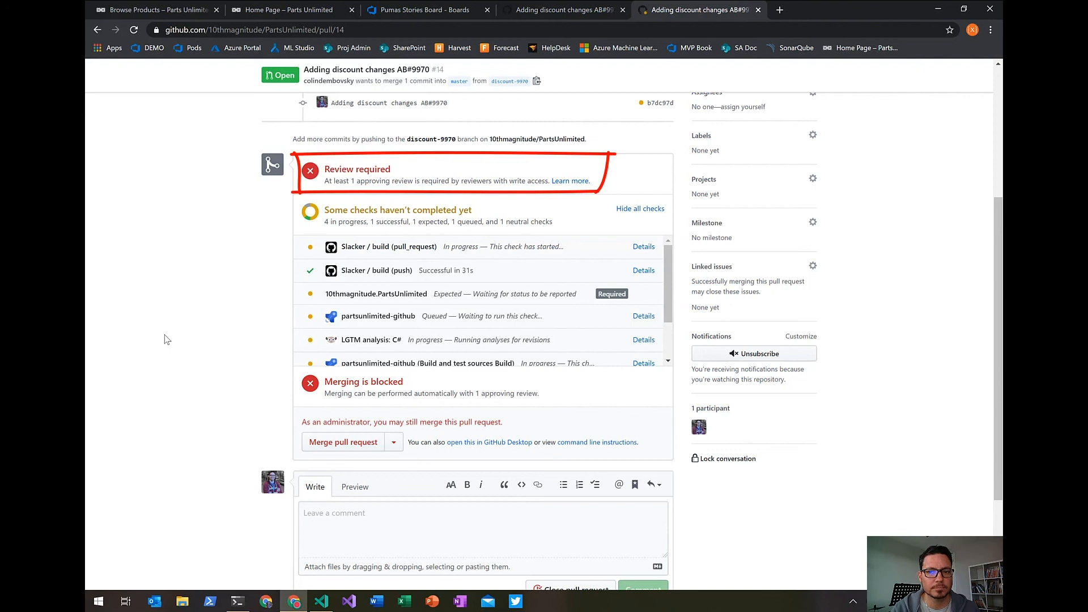
scroll(167, 339, "up", 4)
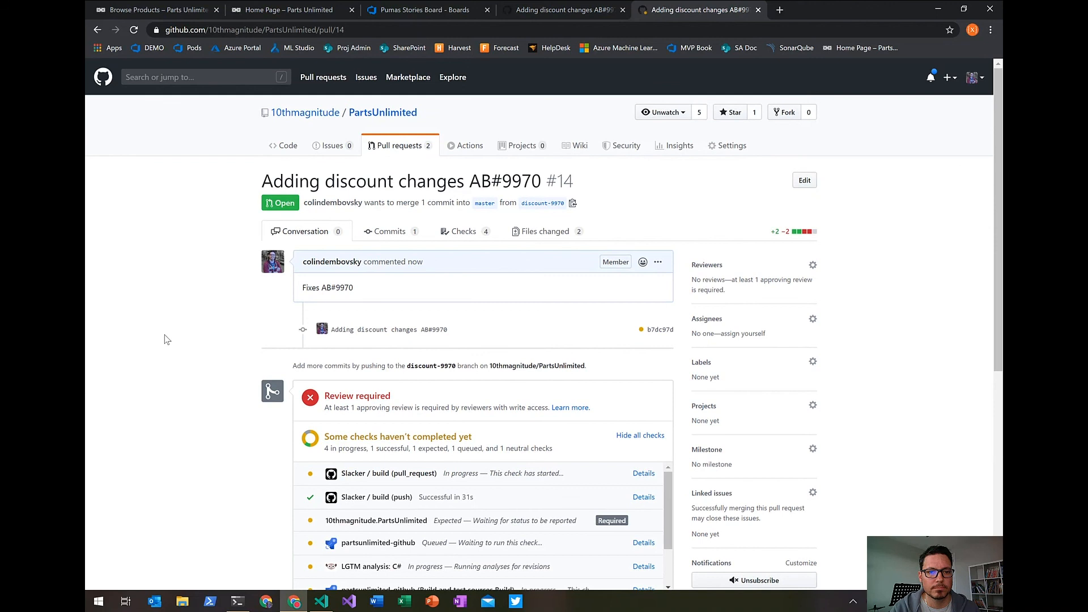
left_click(733, 148)
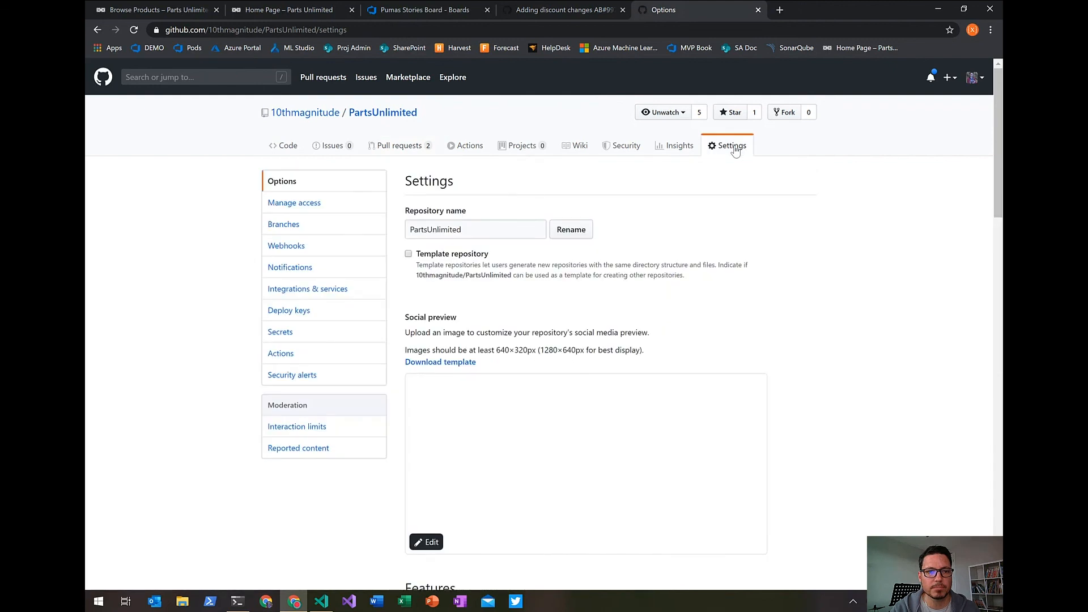
left_click(279, 225)
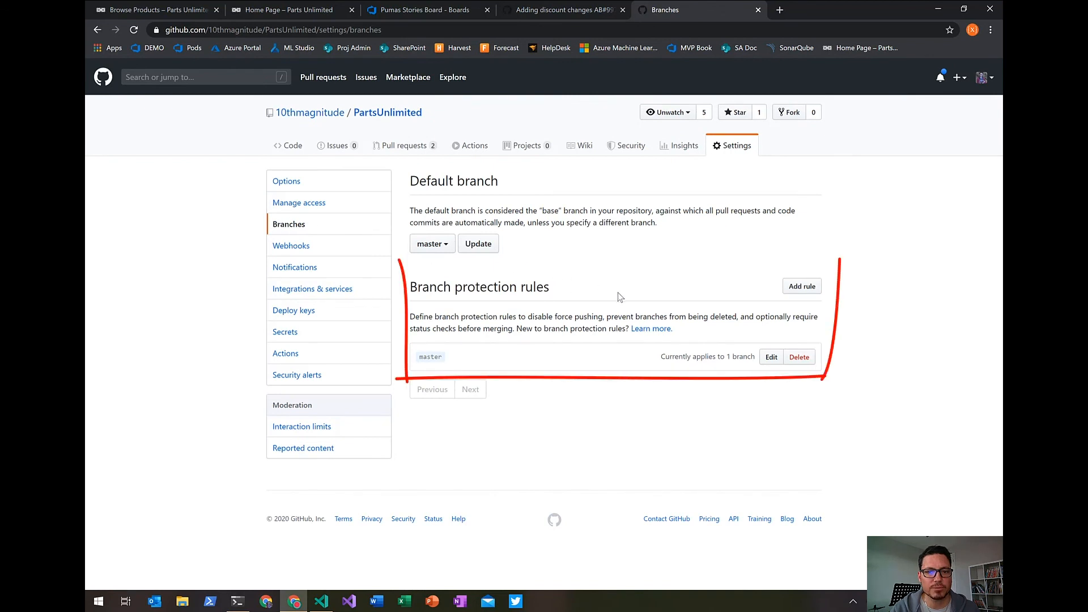
left_click(772, 358)
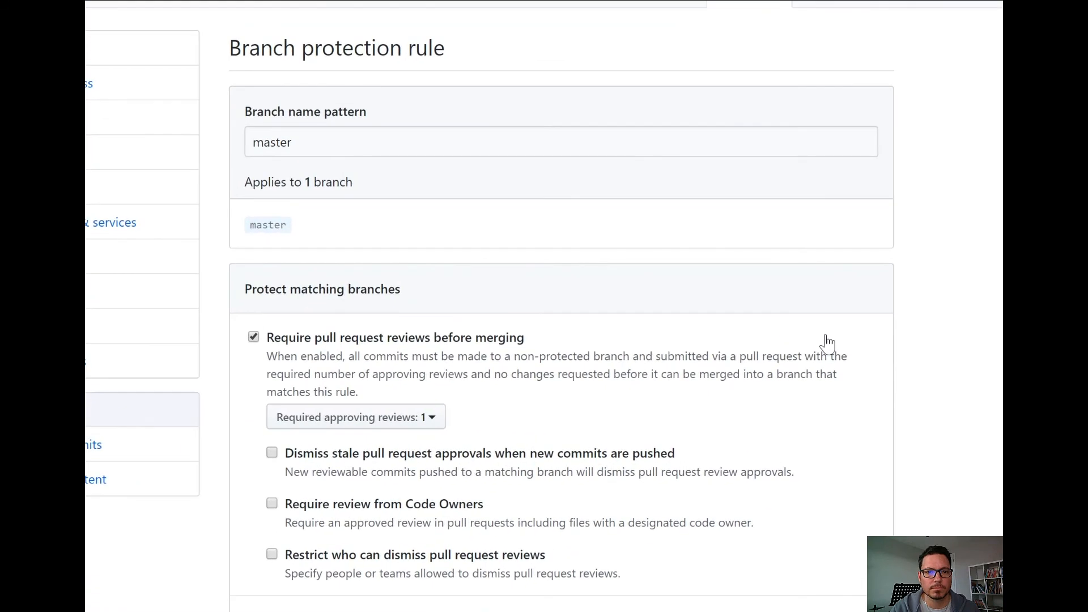
scroll(827, 343, "down", 5)
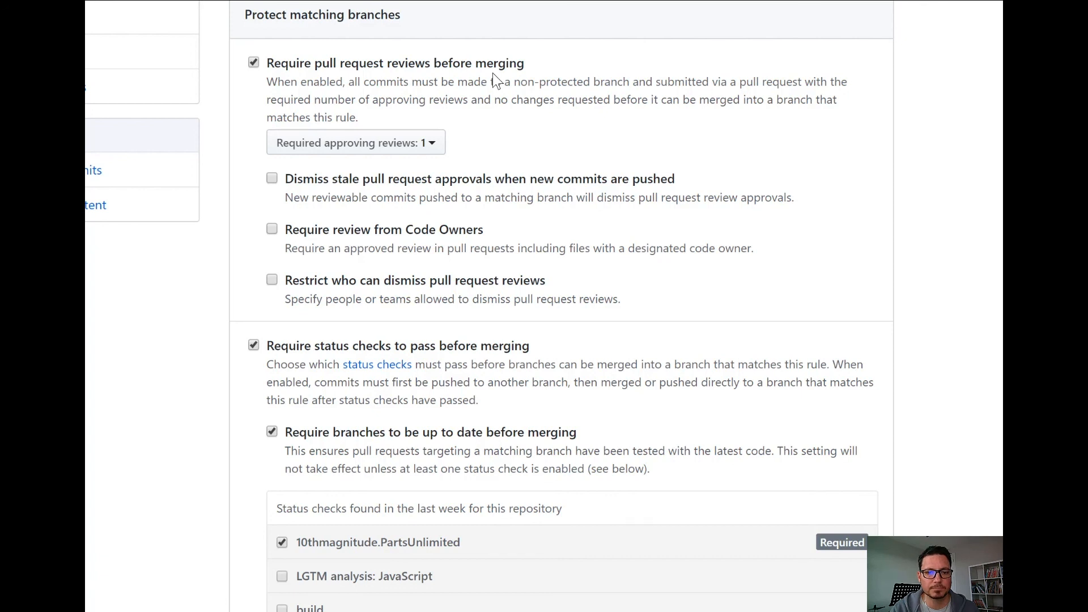
scroll(496, 79, "down", 5)
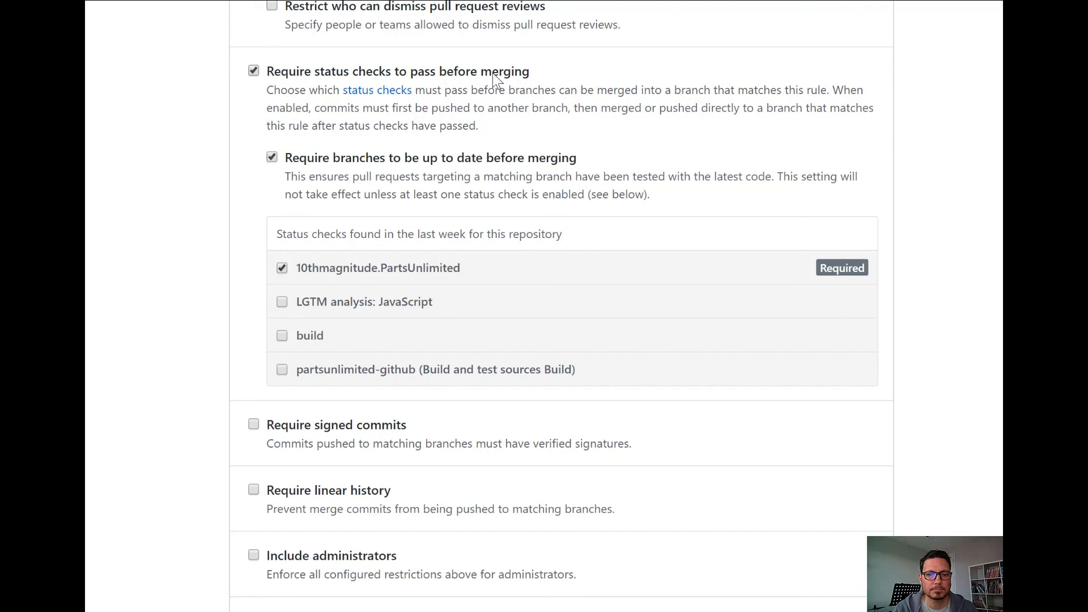
Look over the remaining master branch protection options and reopen the pull request "Adding discount changes AB#9970".
scroll(493, 79, "down", 5)
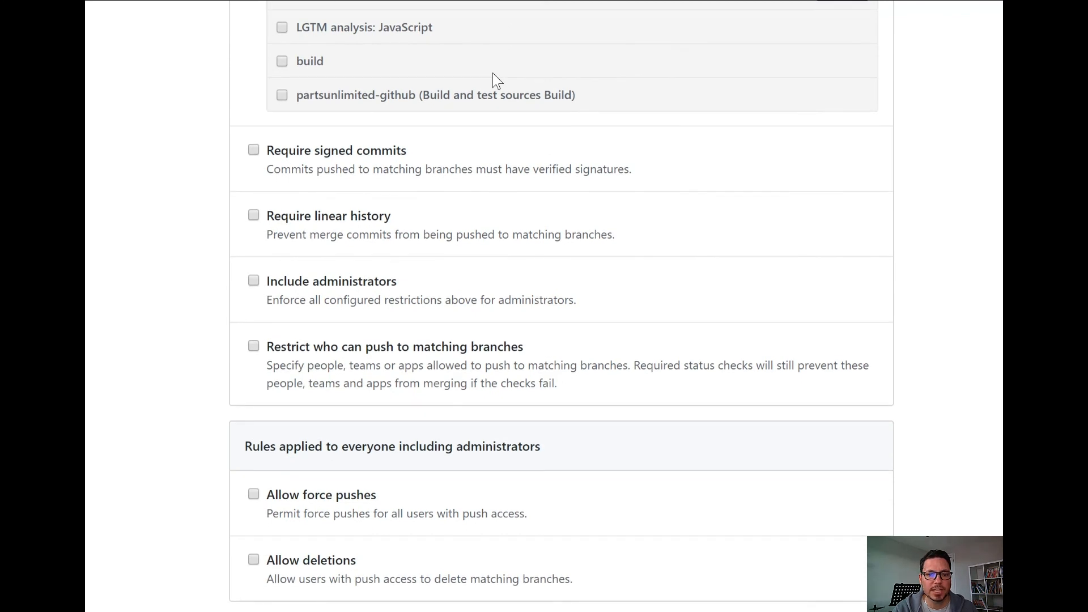
scroll(493, 80, "up", 15)
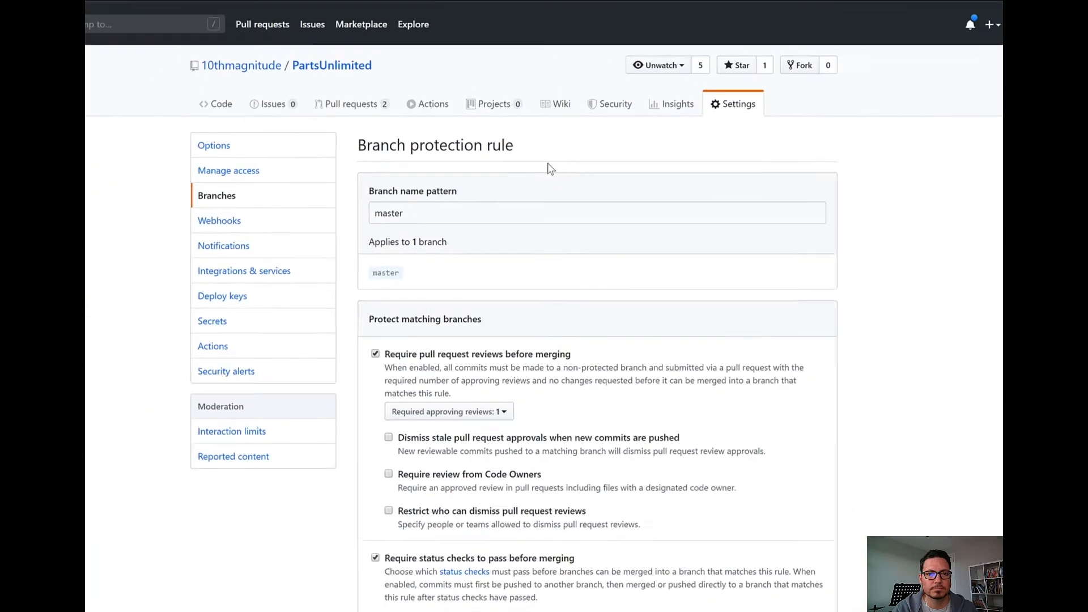
left_click(346, 107)
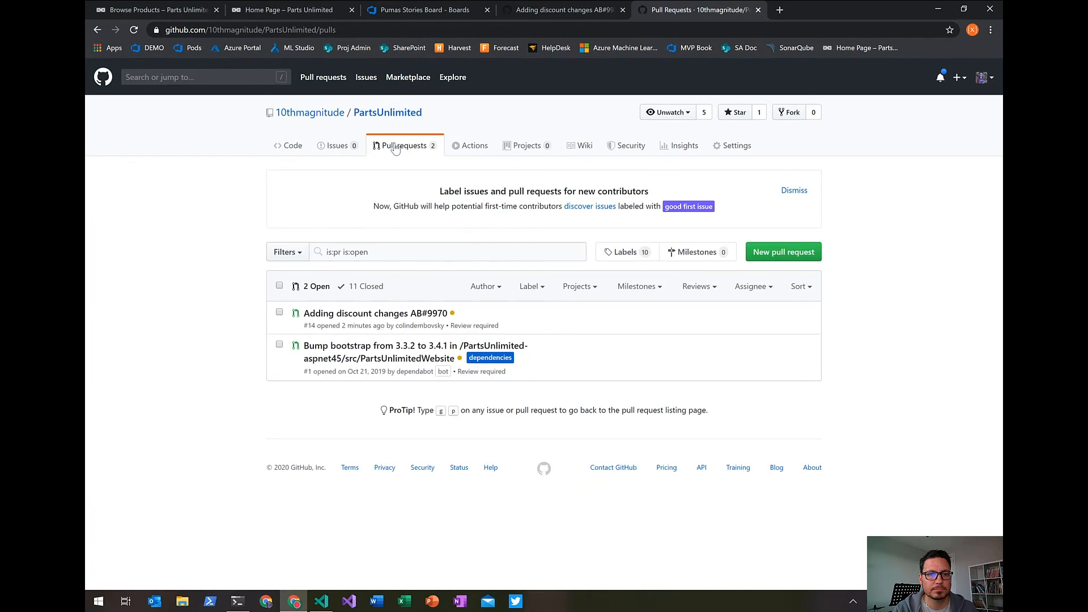
left_click(371, 318)
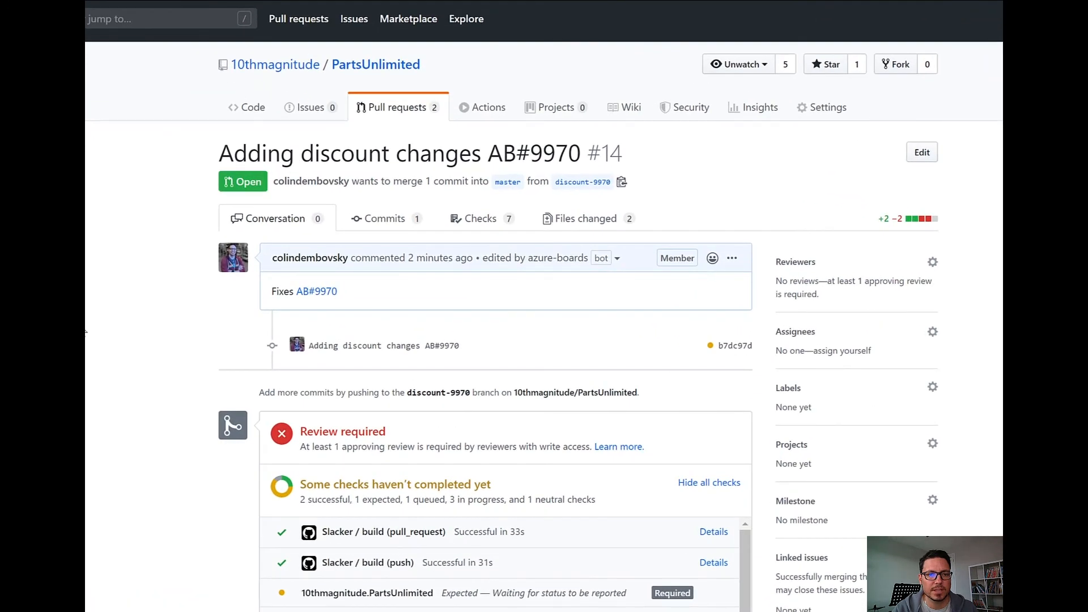
Follow the pull request's AB#9970 link to its work item, then expand card 9970's GitHub links on the Pumas board.
left_click(321, 293)
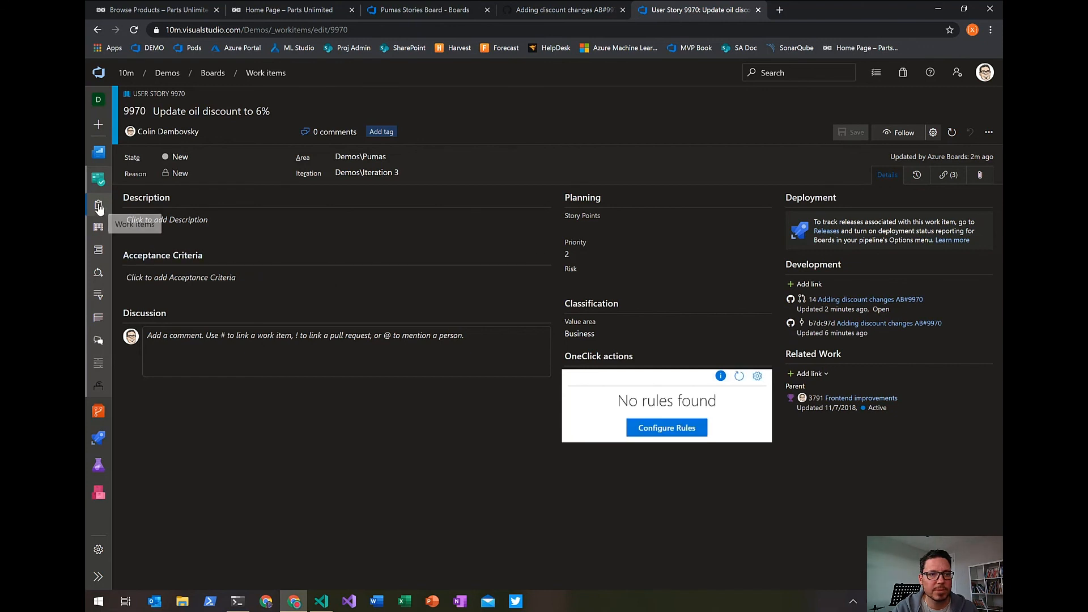
left_click(98, 226)
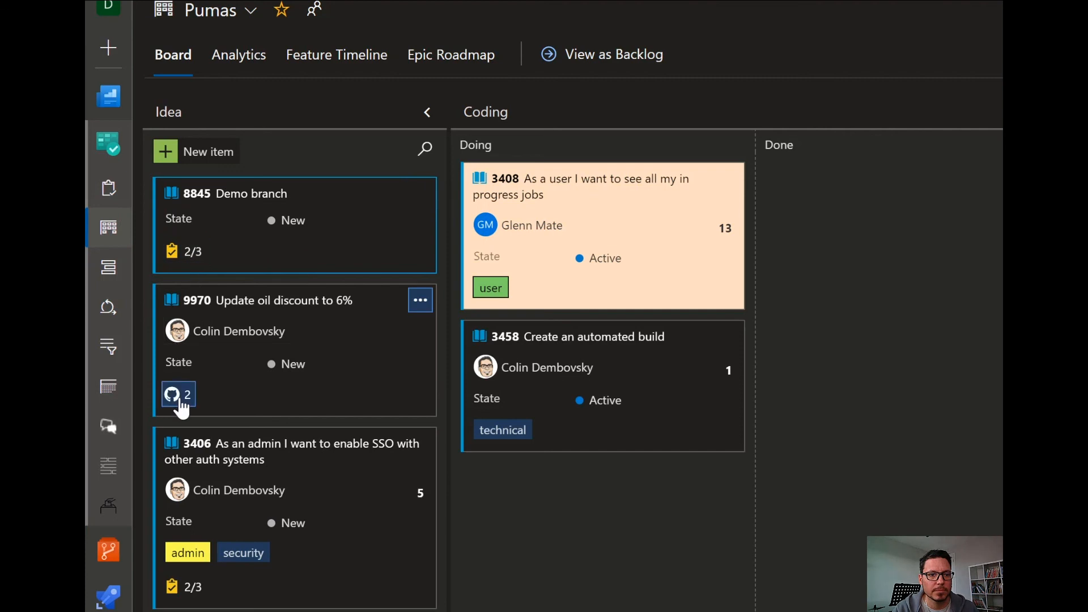
left_click(180, 397)
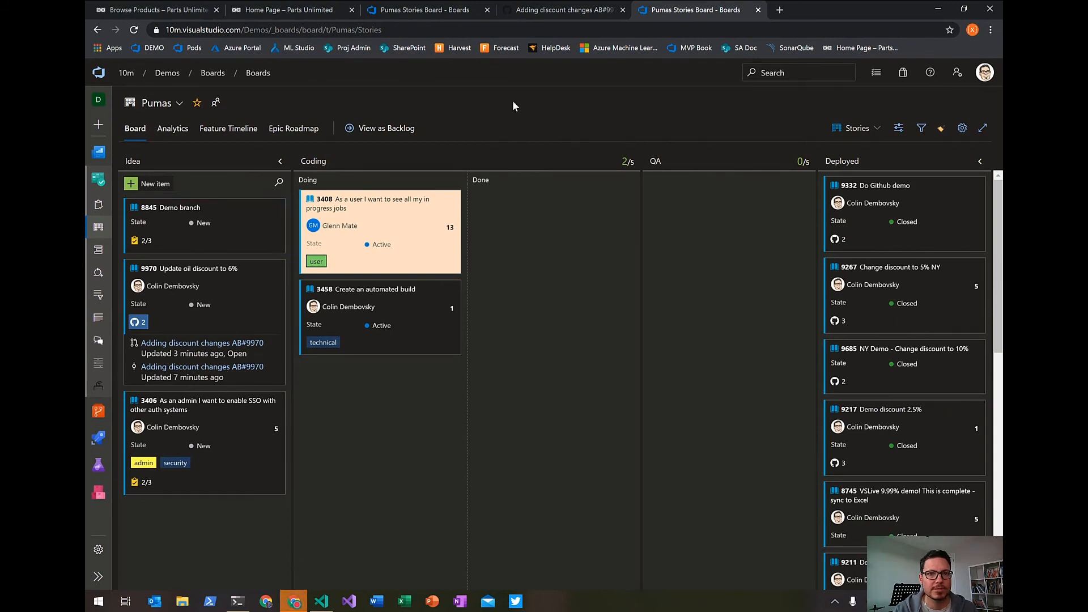
Return to the GitHub pull request and review its merge checks and the changes to Global.asax.cs and Index.cshtml.
left_click(554, 12)
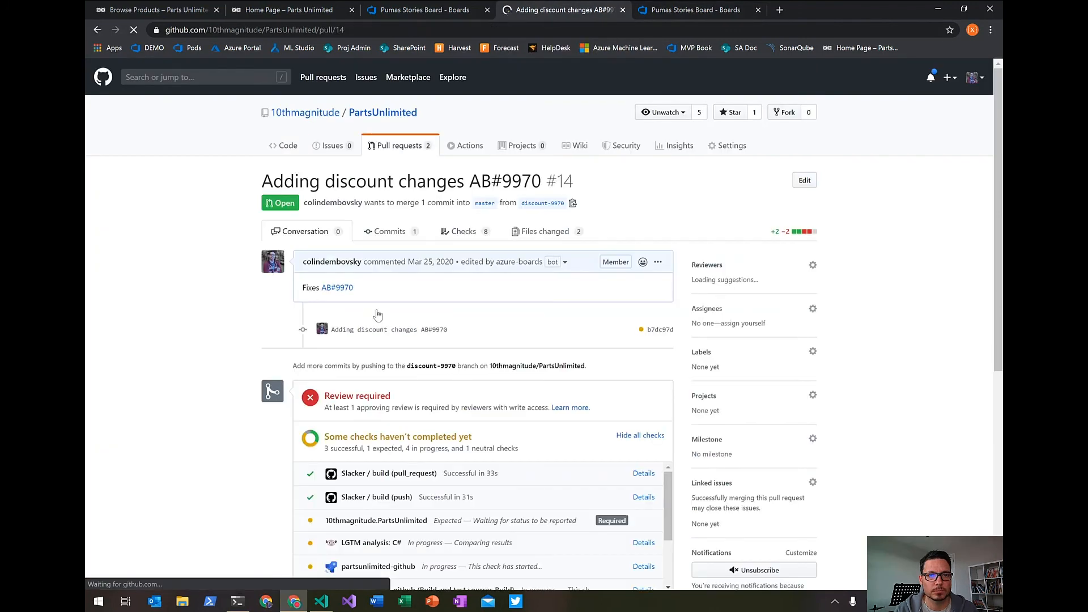
scroll(172, 308, "down", 3)
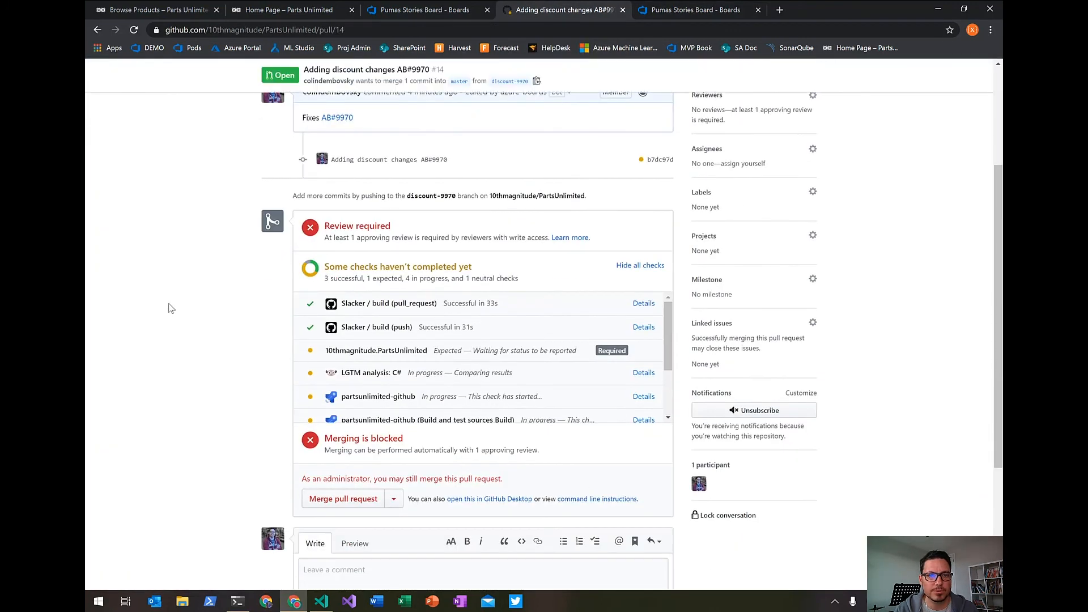
scroll(171, 308, "up", 3)
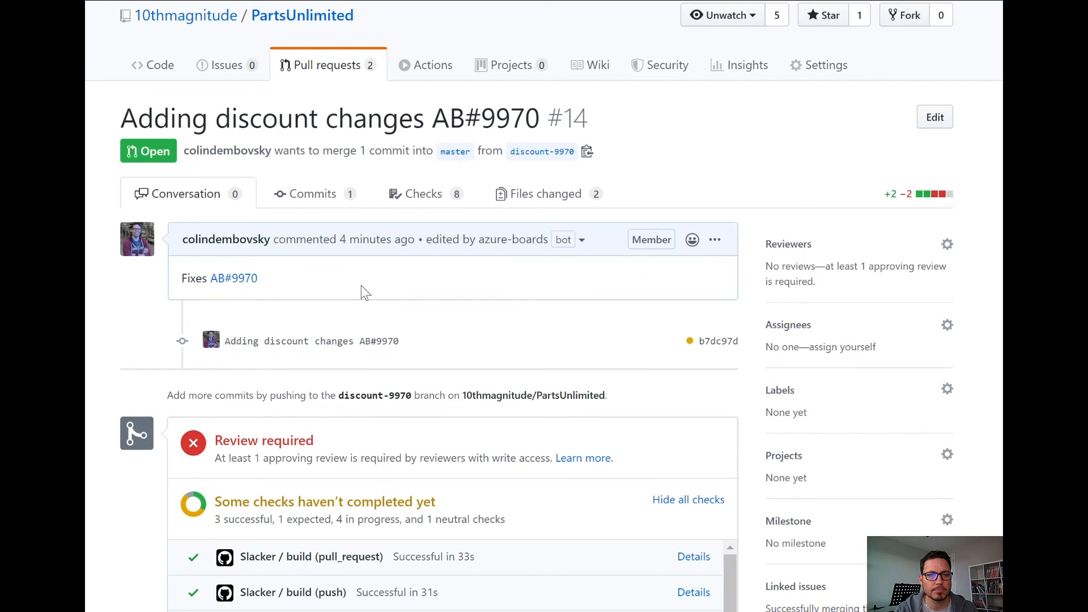
left_click(538, 205)
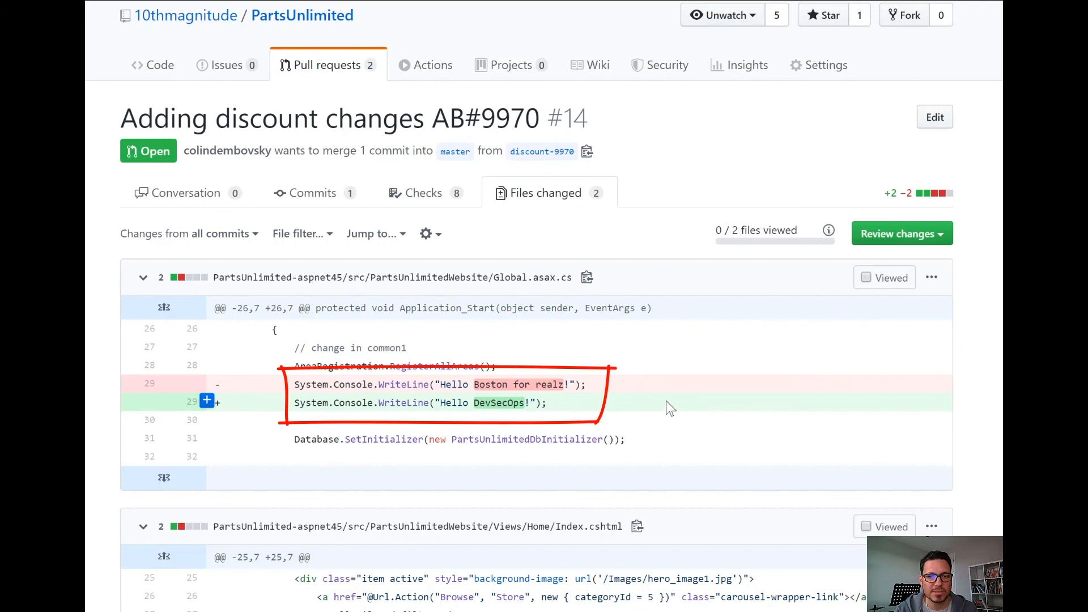
scroll(666, 400, "down", 3)
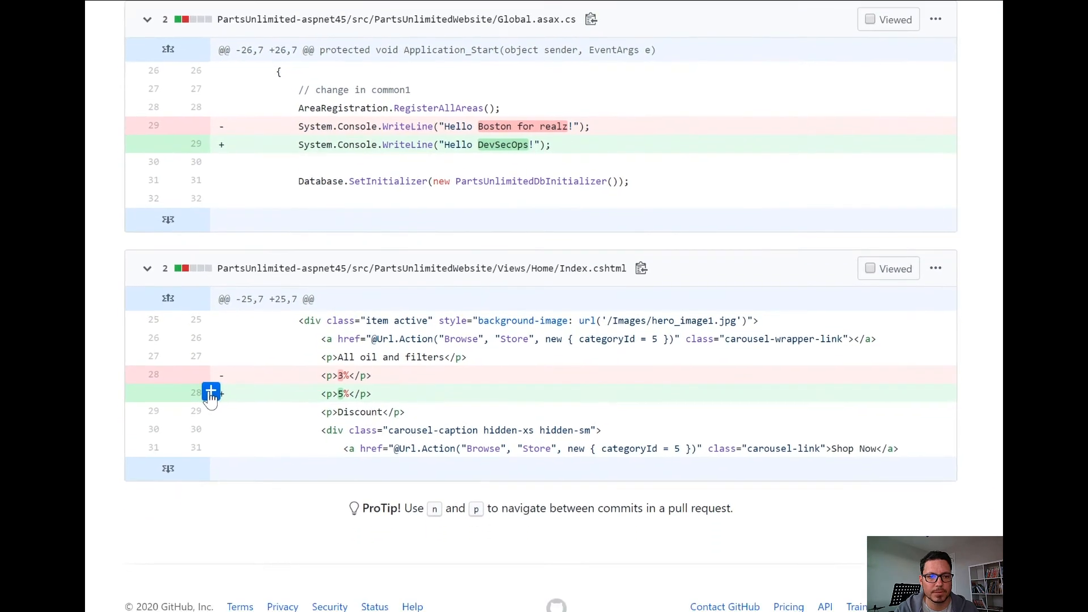
Start a review with a comment on the added line 28 of Index.cshtml, mentioning the author and saying "this should be 6%!".
left_click(207, 462)
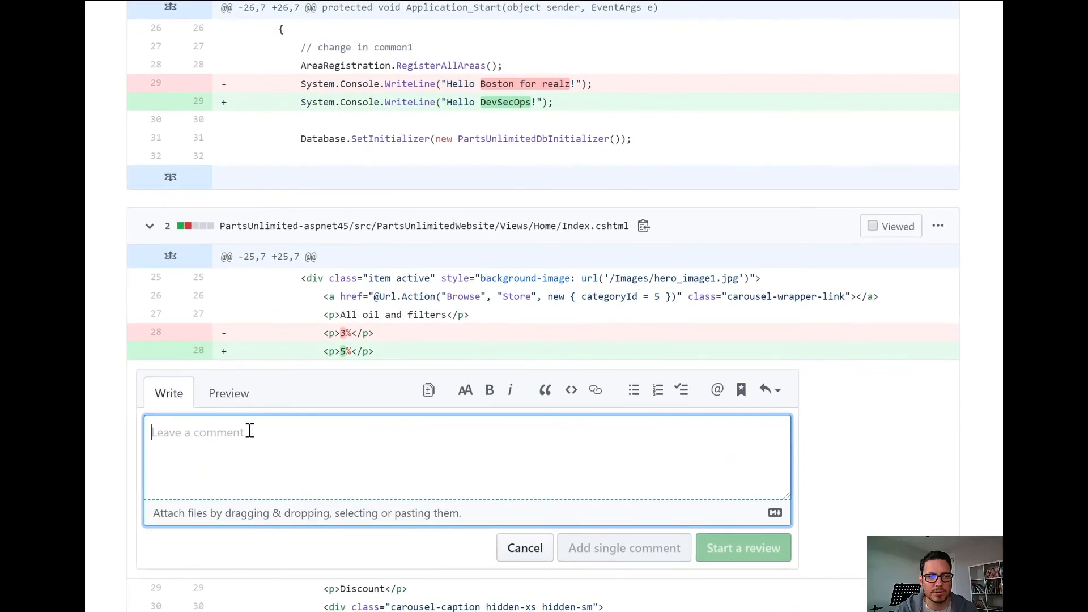
scroll(249, 433, "down", 3)
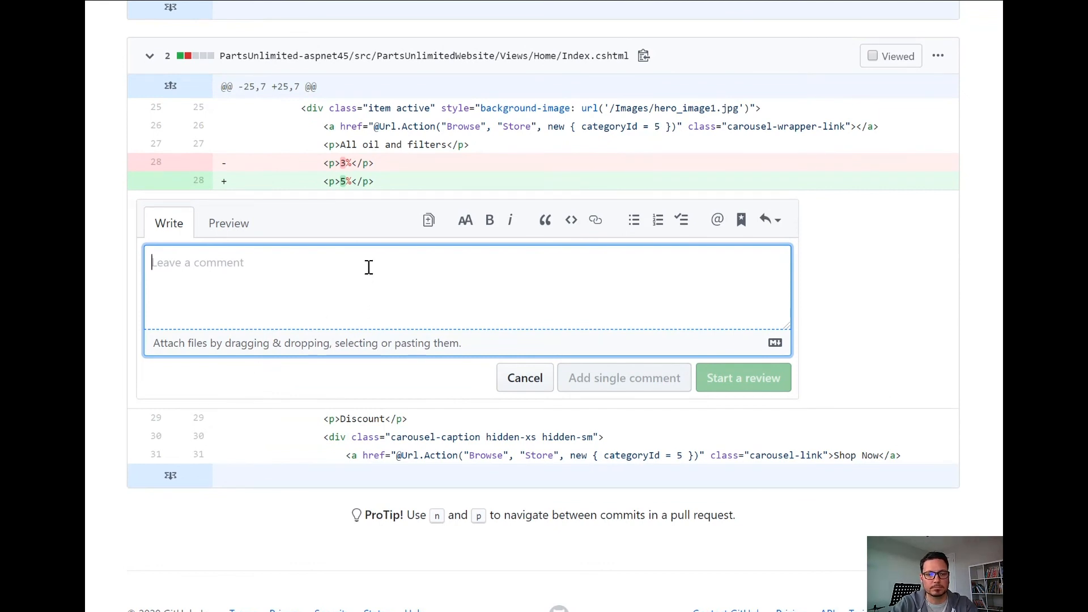
type("@v")
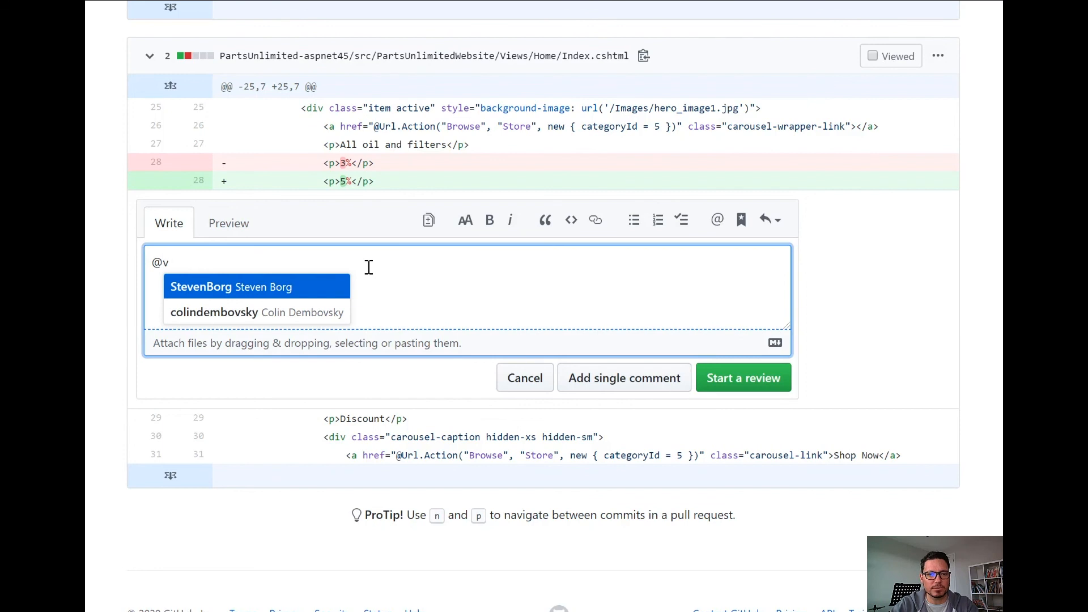
key("Down")
key("Return")
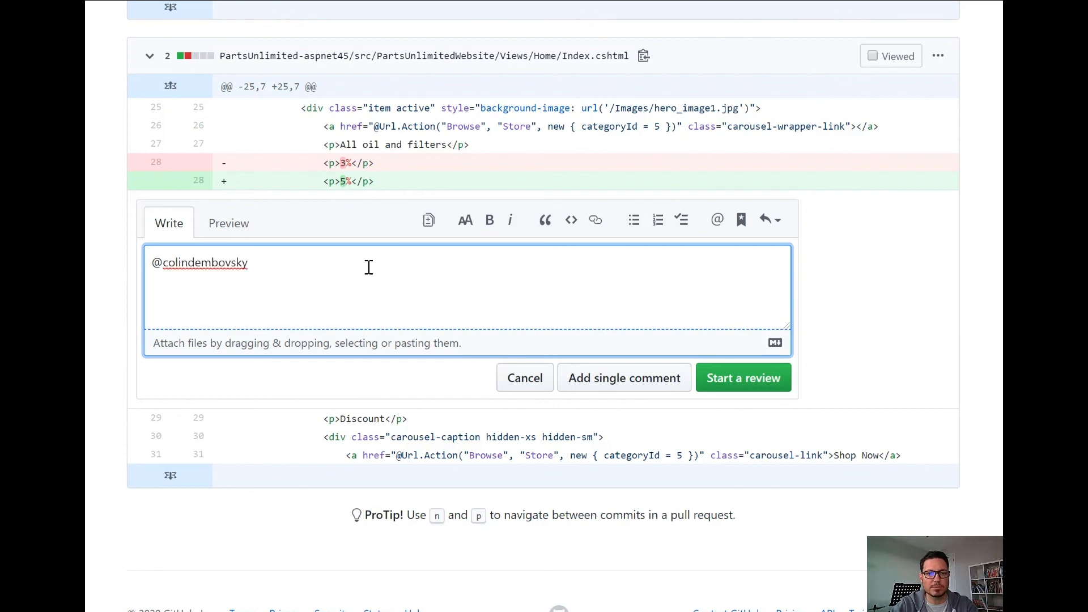
type("this should be 6%!")
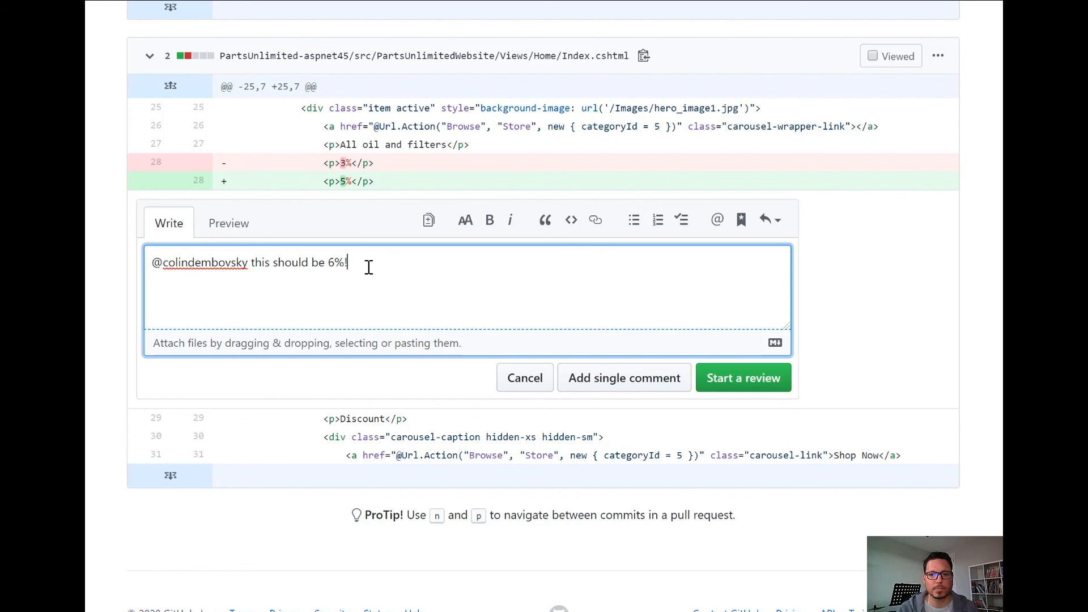
left_click(739, 382)
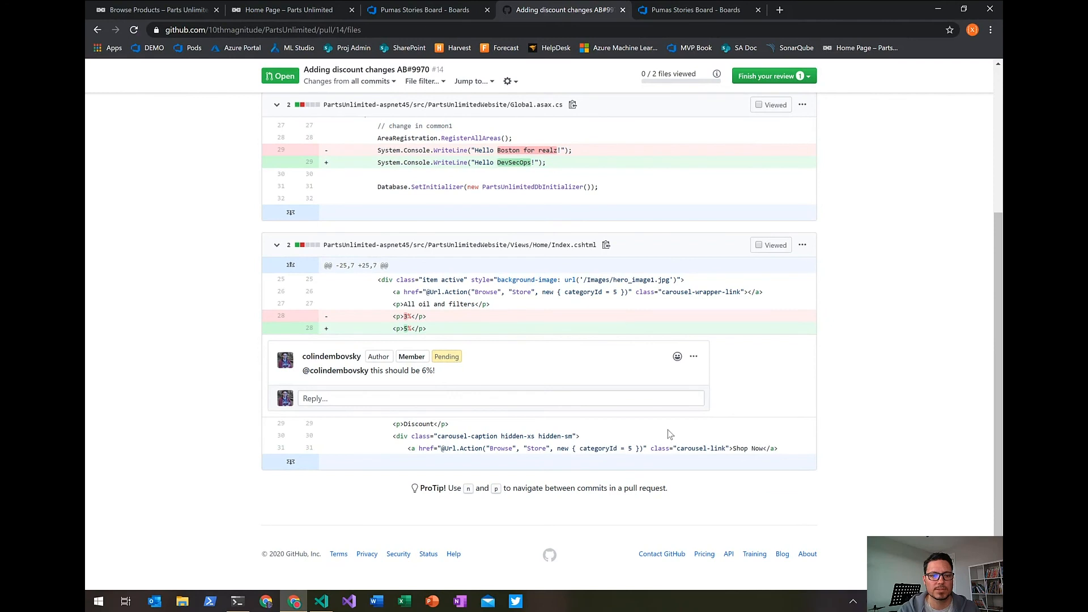
Switch to Visual Studio Code, set the oil and filters discount in Views/Home/Index.cshtml to 6%, and save the file.
mouse_move(318, 606)
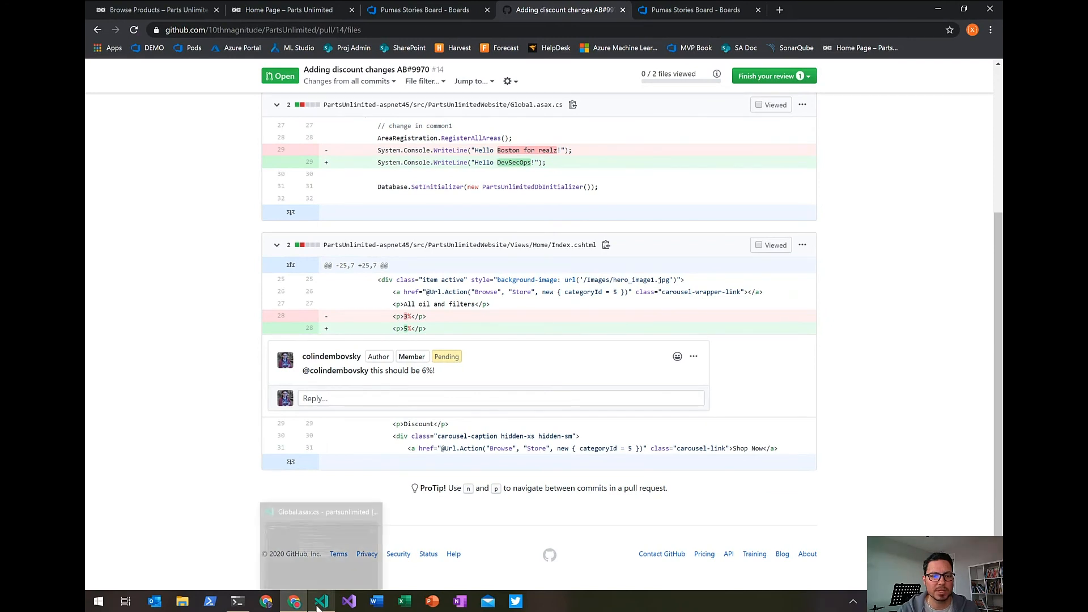
left_click(321, 541)
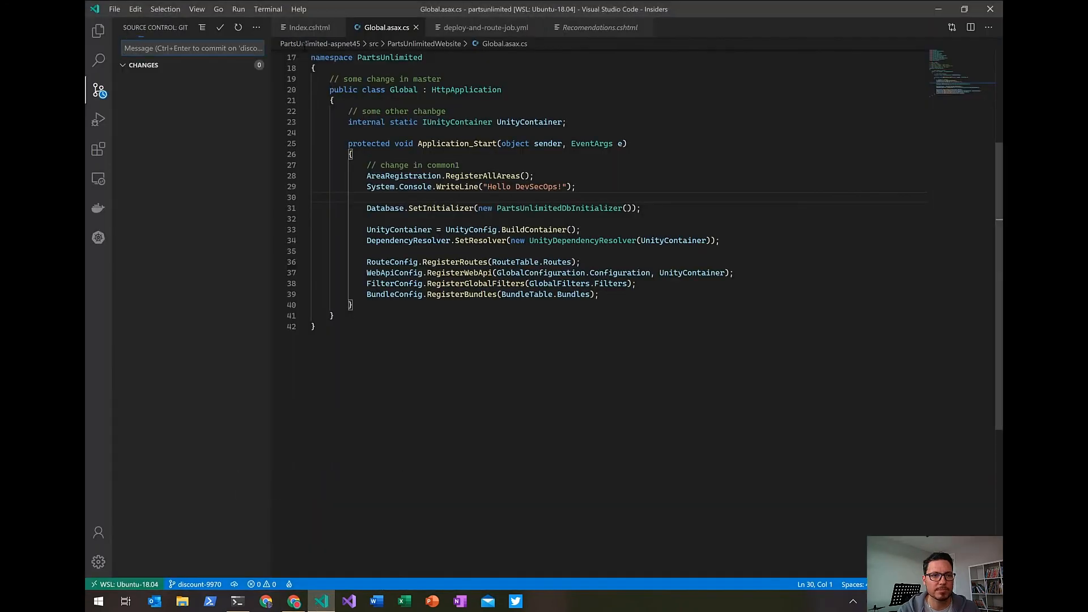
left_click(97, 34)
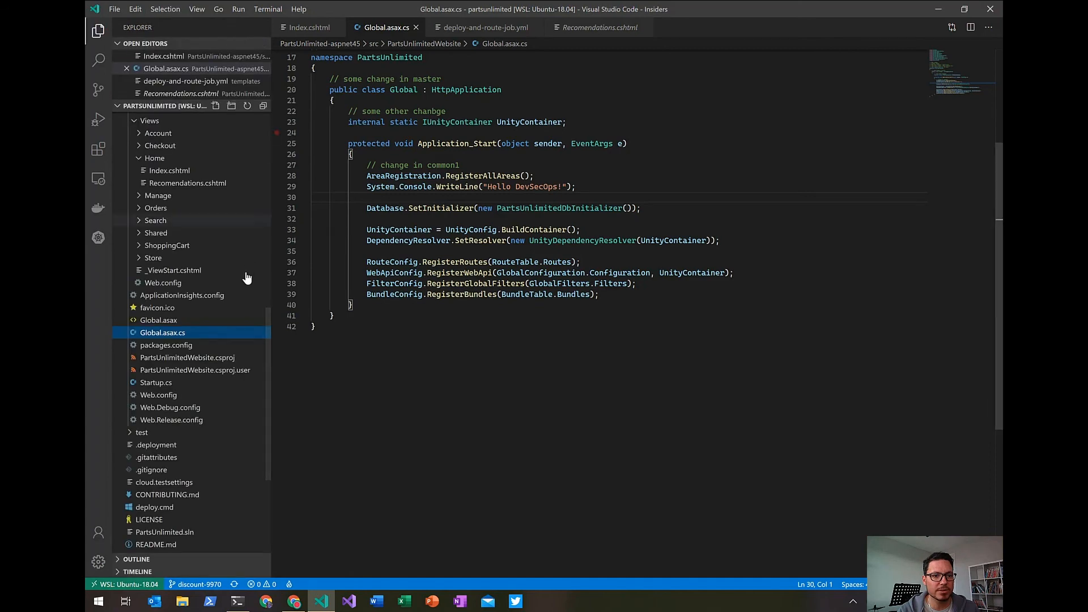
left_click(169, 170)
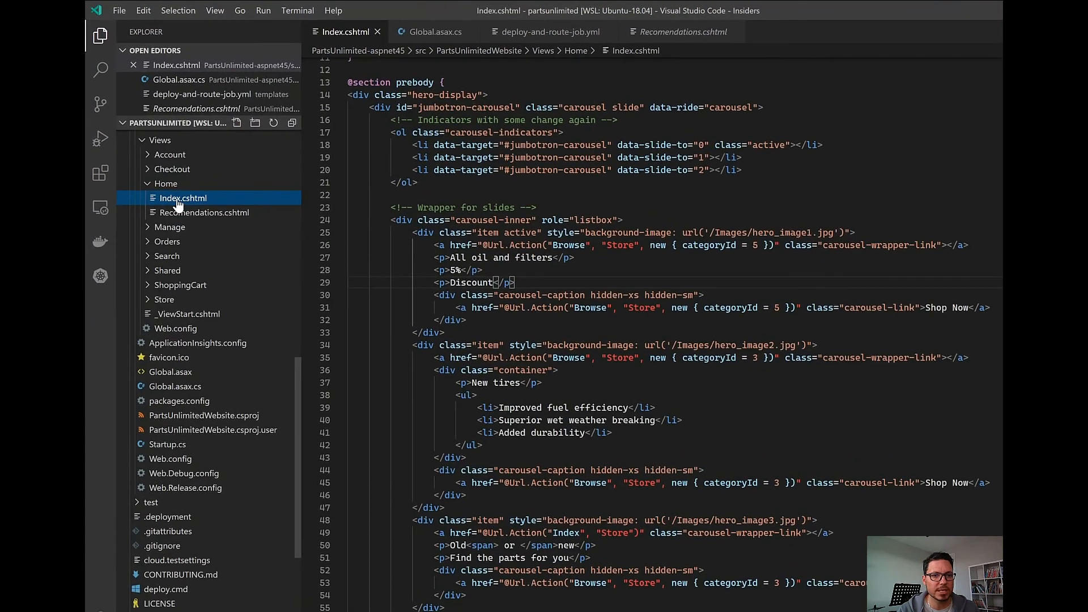
left_click(447, 263)
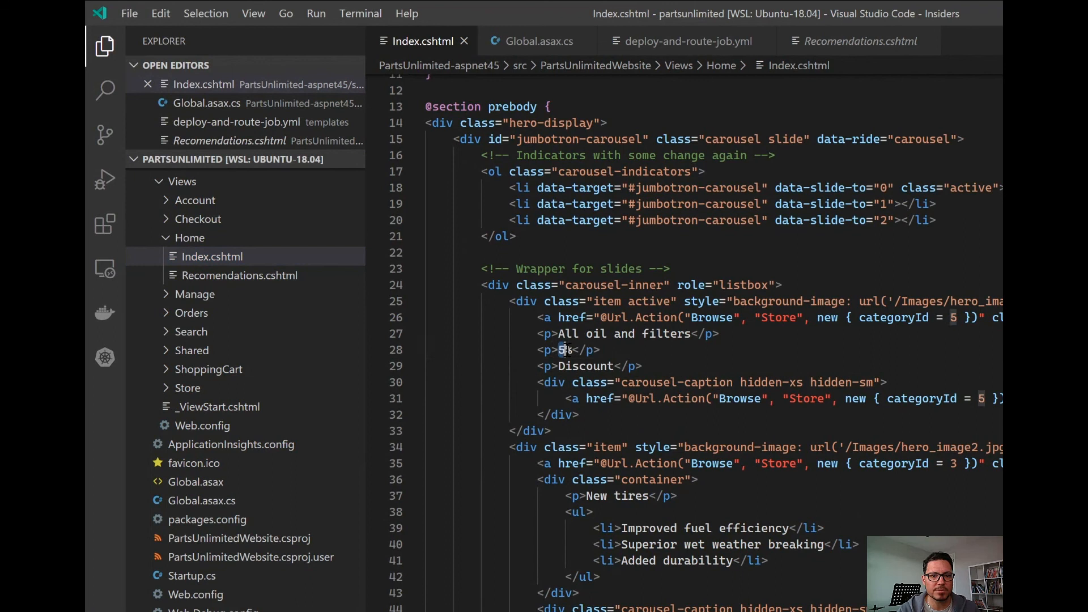
type("6")
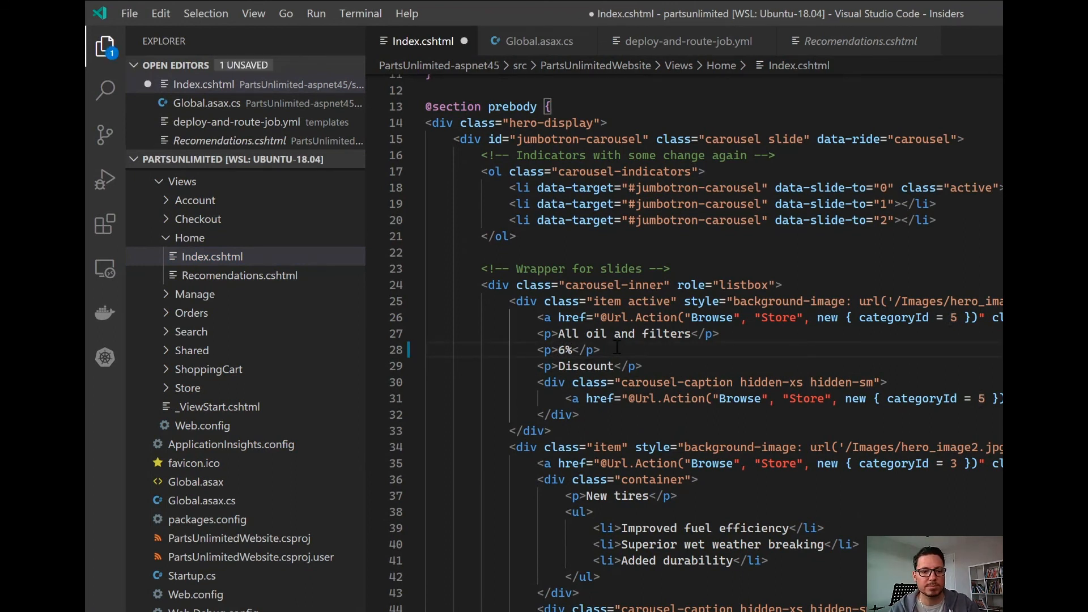
key("ctrl+s")
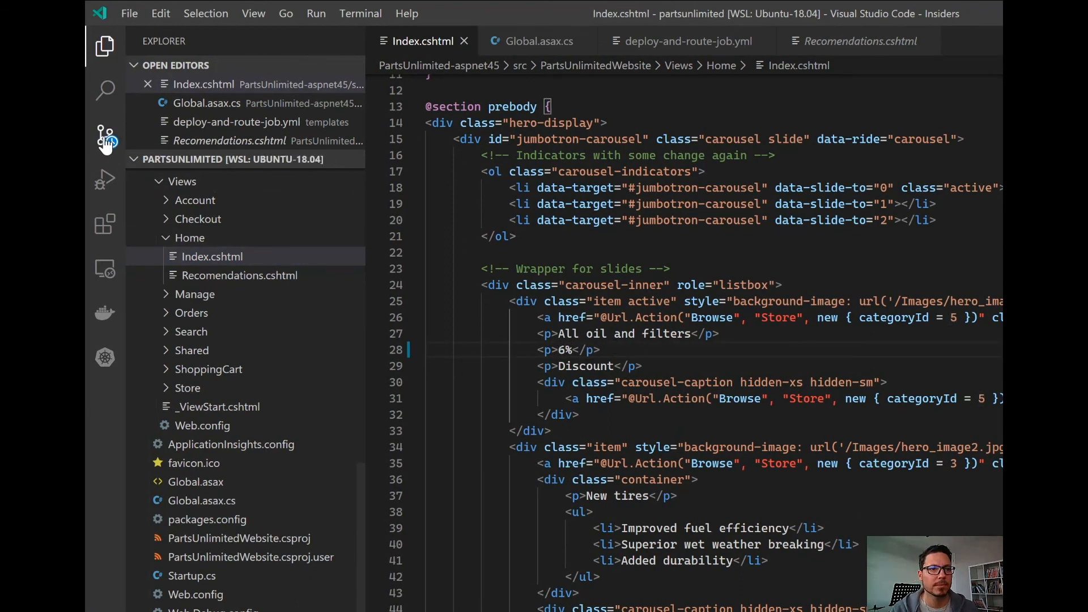
Commit the Index.cshtml change with the message "Updating to correct discount".
left_click(106, 138)
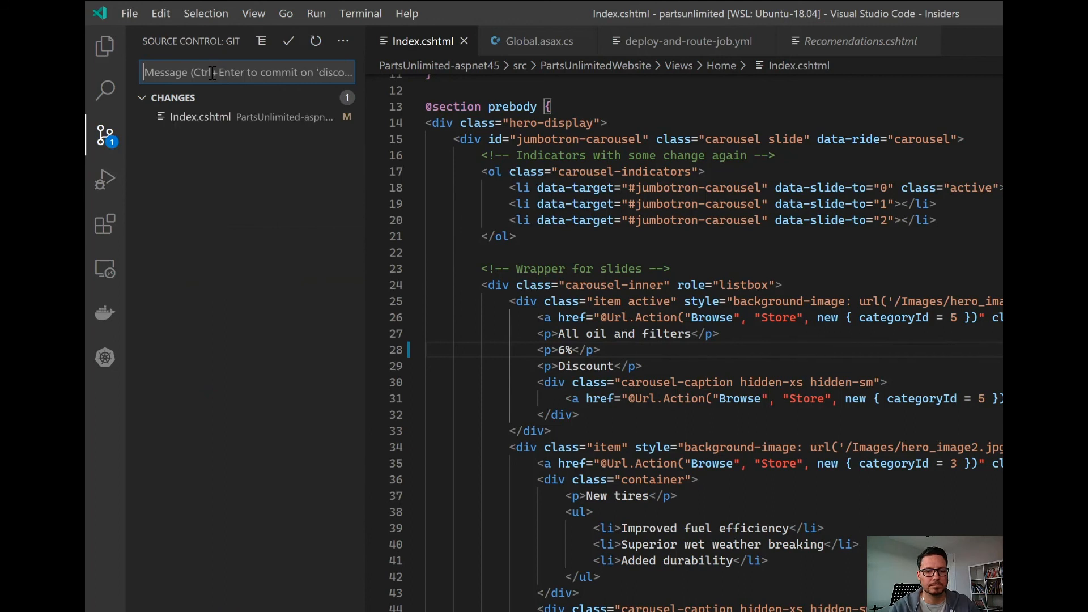
type("Updating to op")
type("rrect")
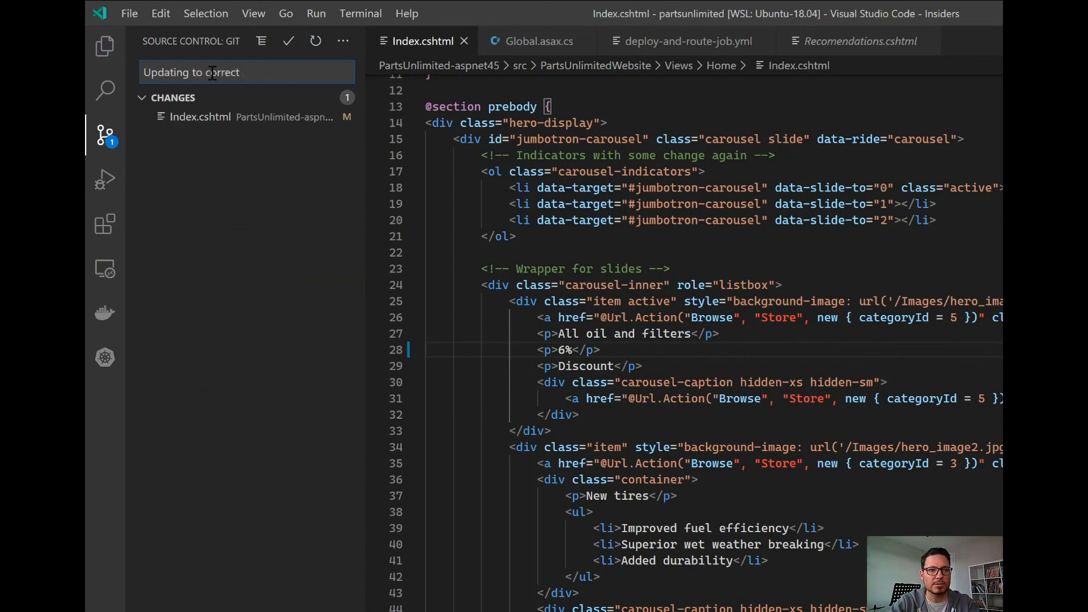
type(" discount")
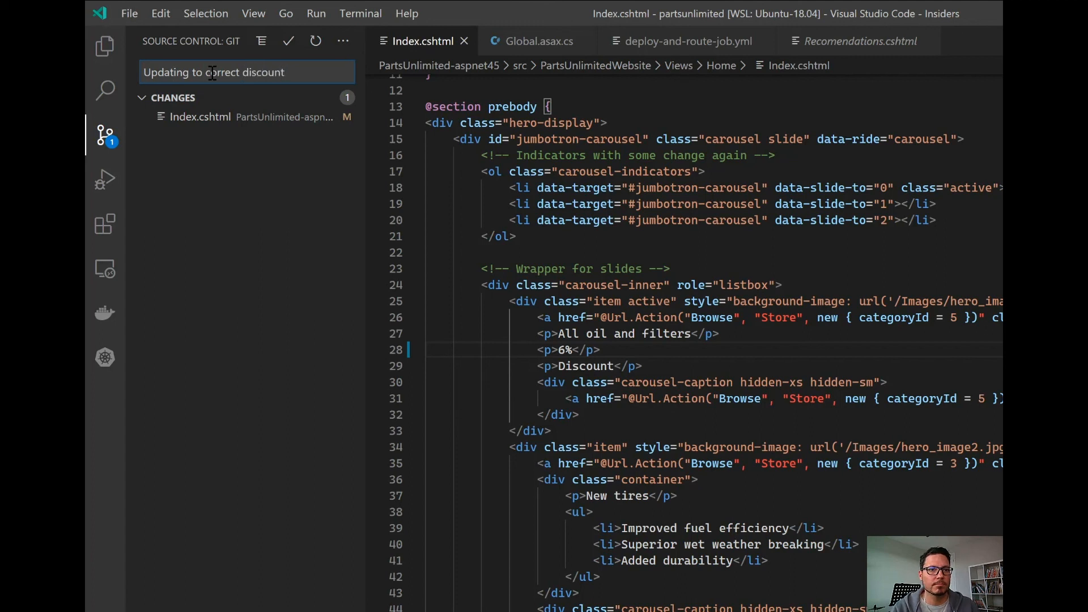
left_click(289, 41)
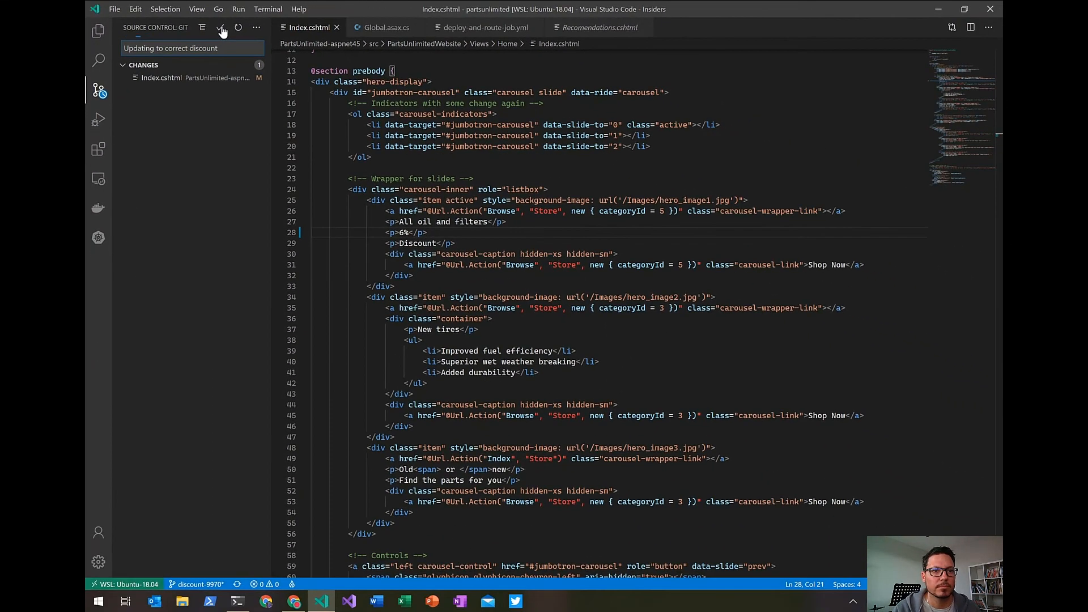
Switch to the terminal and push the discount-9970 commit to GitHub with "git push".
left_click(237, 601)
key("Up")
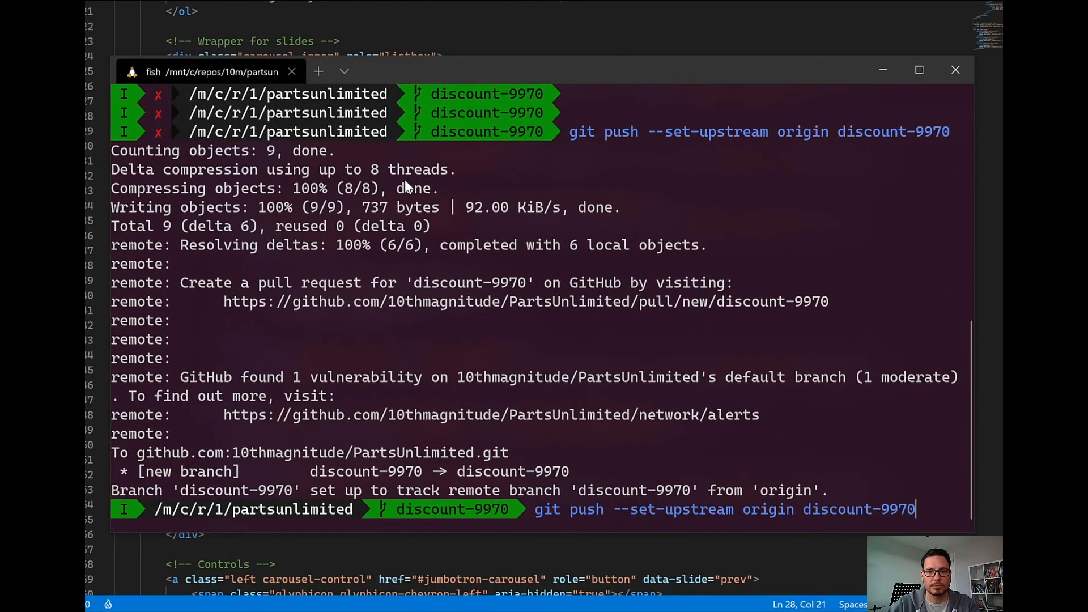
key("BackSpace")
key("BackSpace")
key("BackSpace")
key("BackSpace")
key("BackSpace")
key("BackSpace")
key("BackSpace")
key("BackSpace")
key("BackSpace")
key("BackSpace")
key("BackSpace")
key("BackSpace")
key("BackSpace")
key("BackSpace")
key("BackSpace")
key("BackSpace")
key("BackSpace")
key("BackSpace")
key("BackSpace")
key("BackSpace")
key("BackSpace")
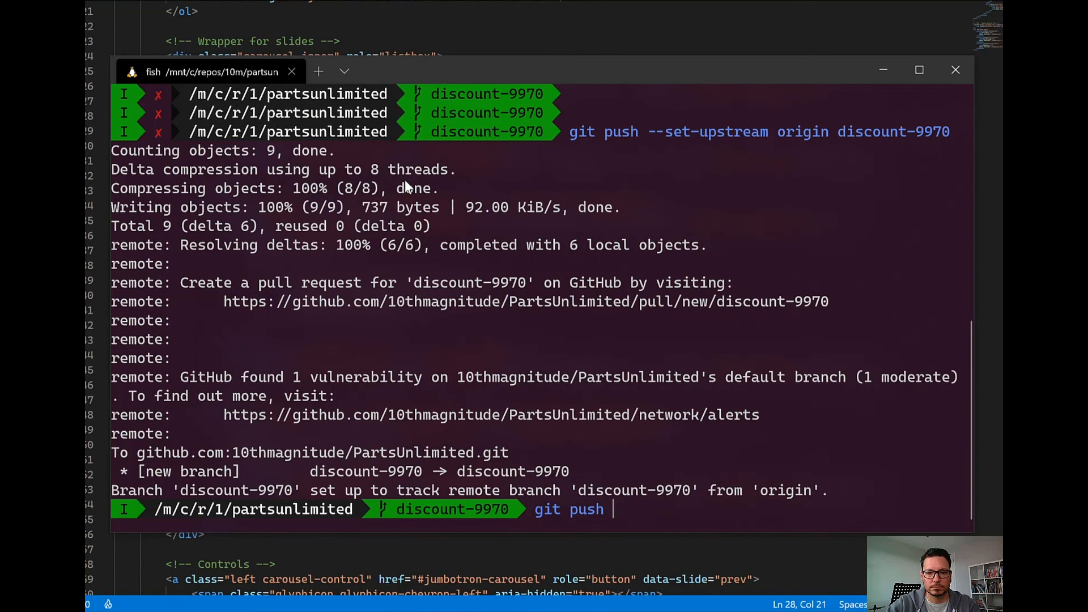
key("Return")
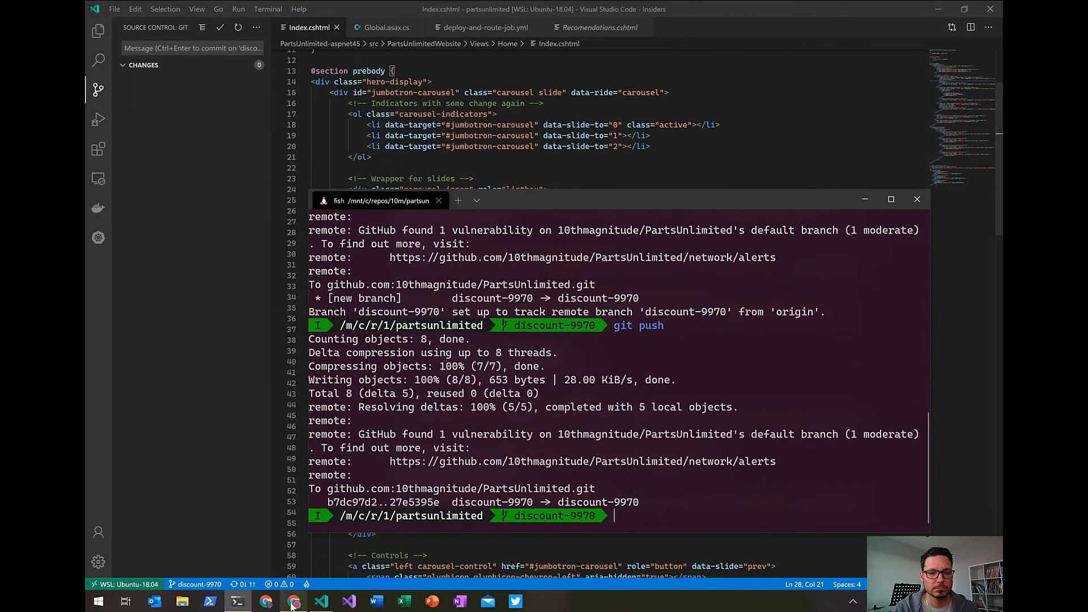
Switch back to the pull request in Chrome and refresh its changed files to load the new commit.
left_click(294, 603)
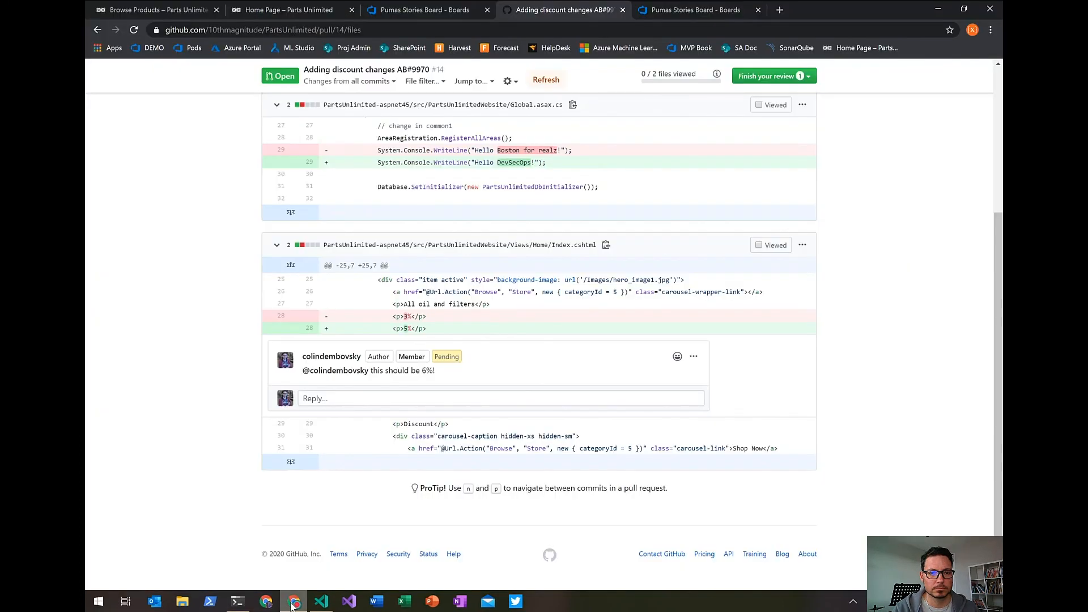
scroll(316, 295, "up", 4)
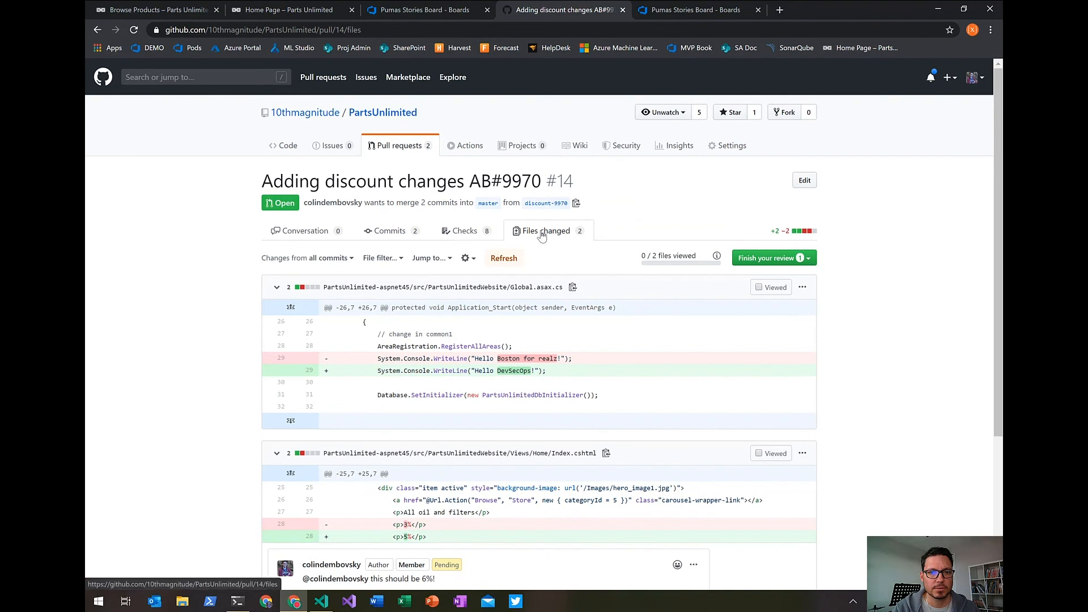
left_click(507, 264)
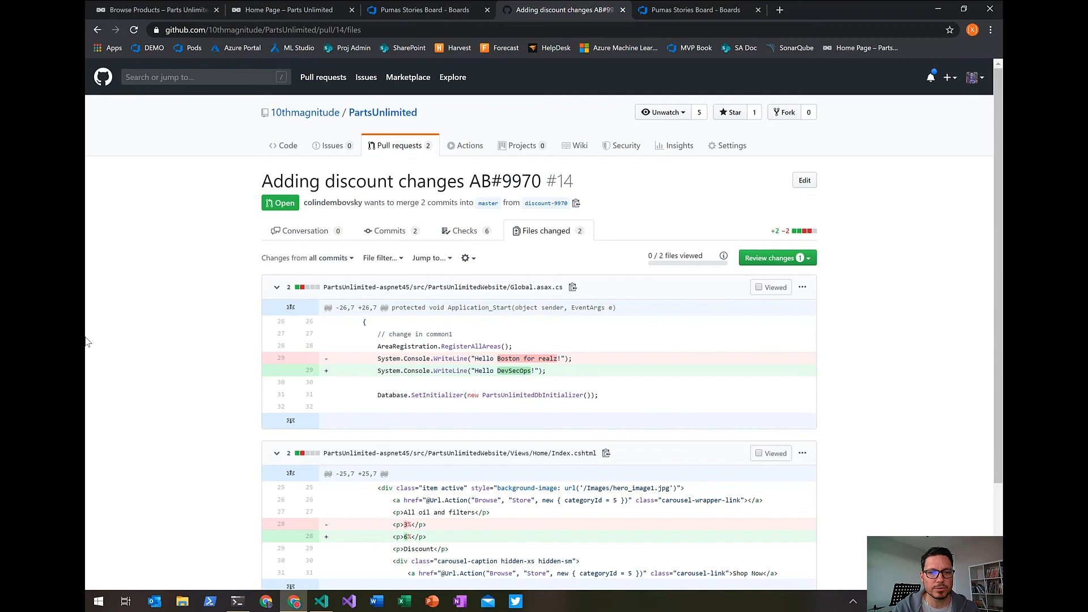
Submit the pending pull request review as a general comment reading "LGTM" and bring the merge checks into view.
scroll(86, 342, "down", 2)
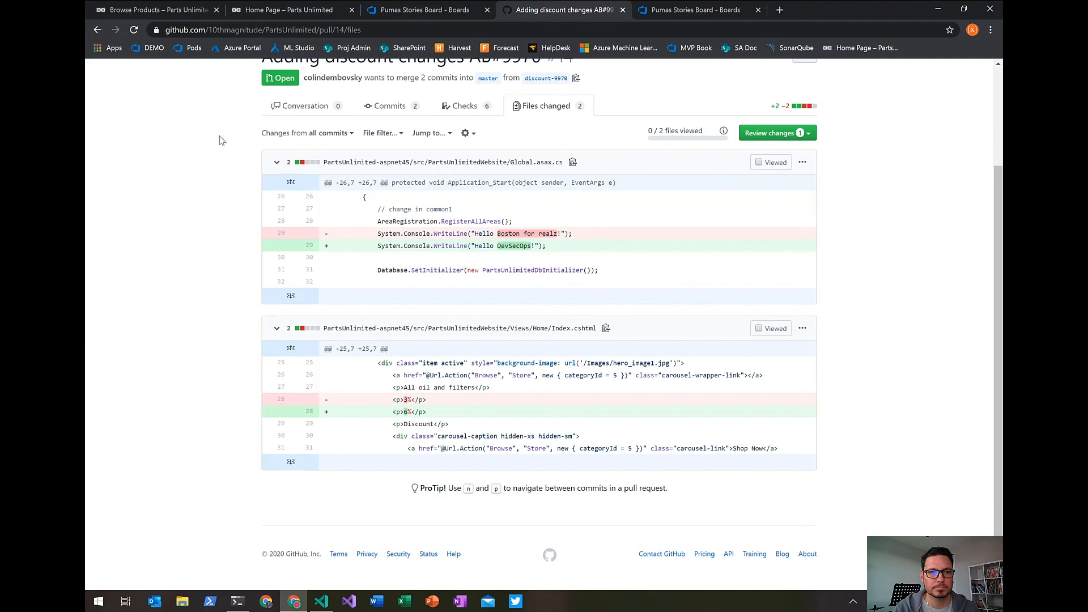
left_click(808, 135)
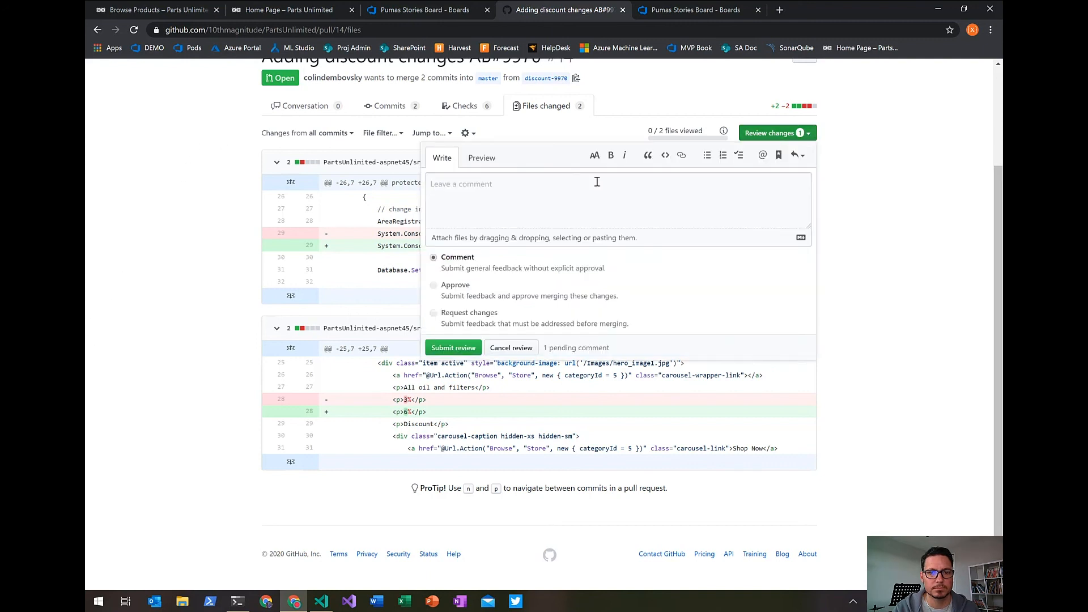
mouse_move(435, 289)
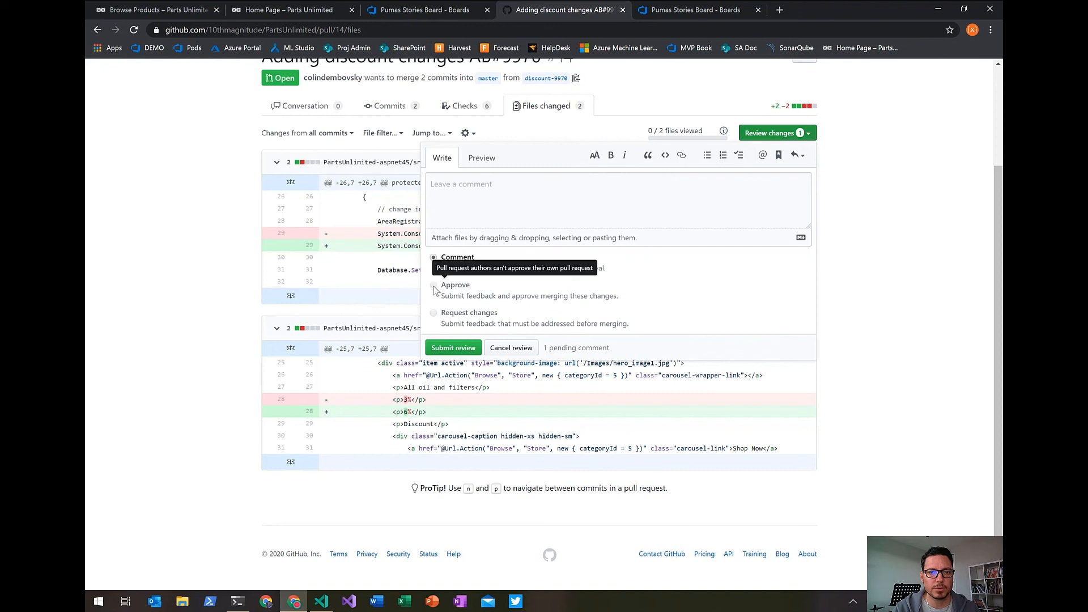
left_click(464, 206)
type("LGTM")
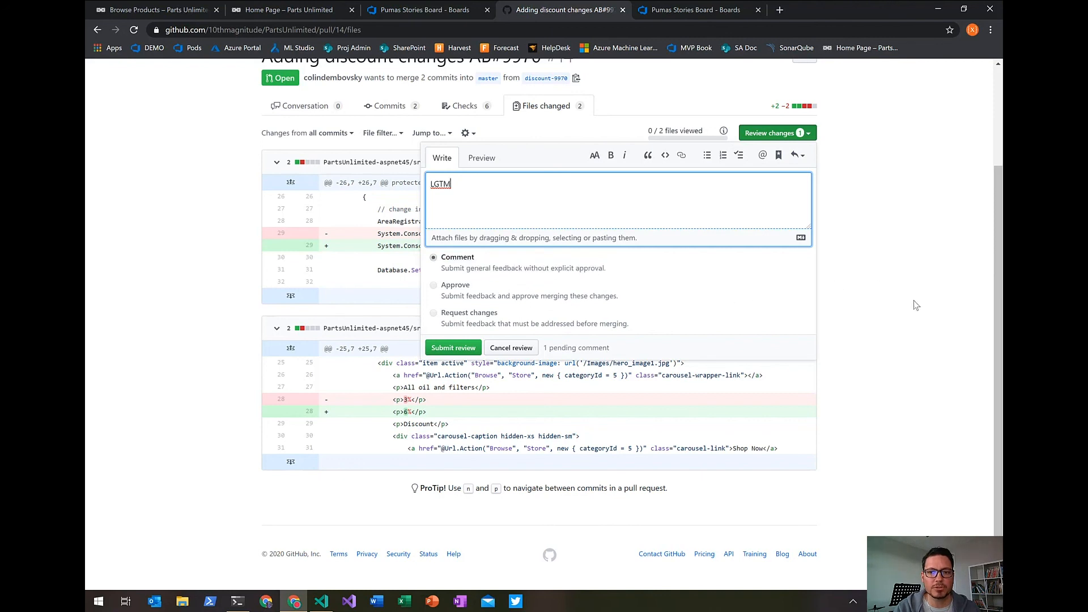
left_click(444, 350)
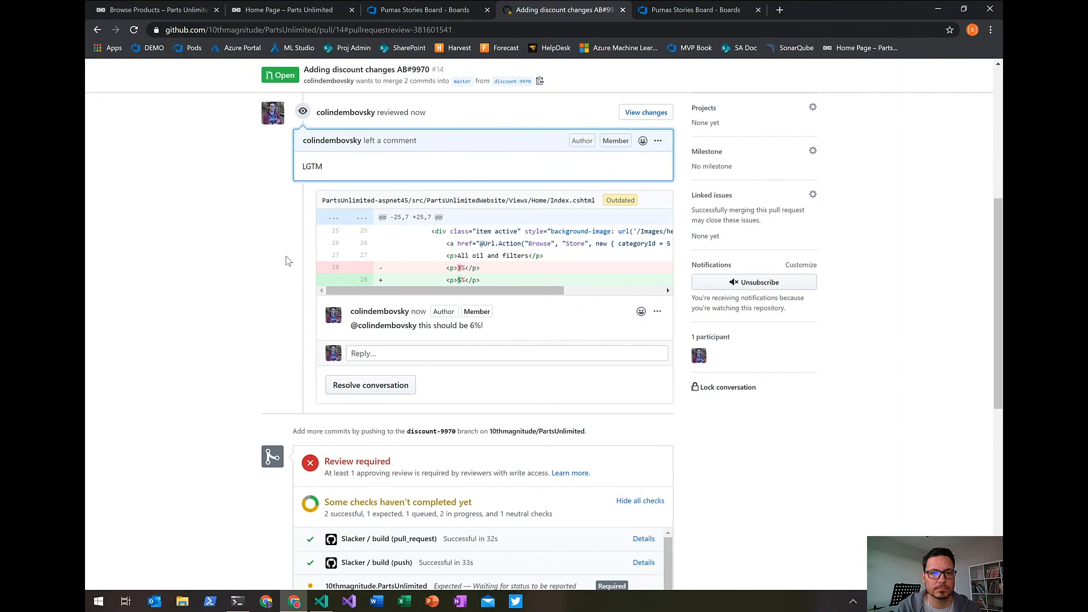
scroll(287, 260, "down", 5)
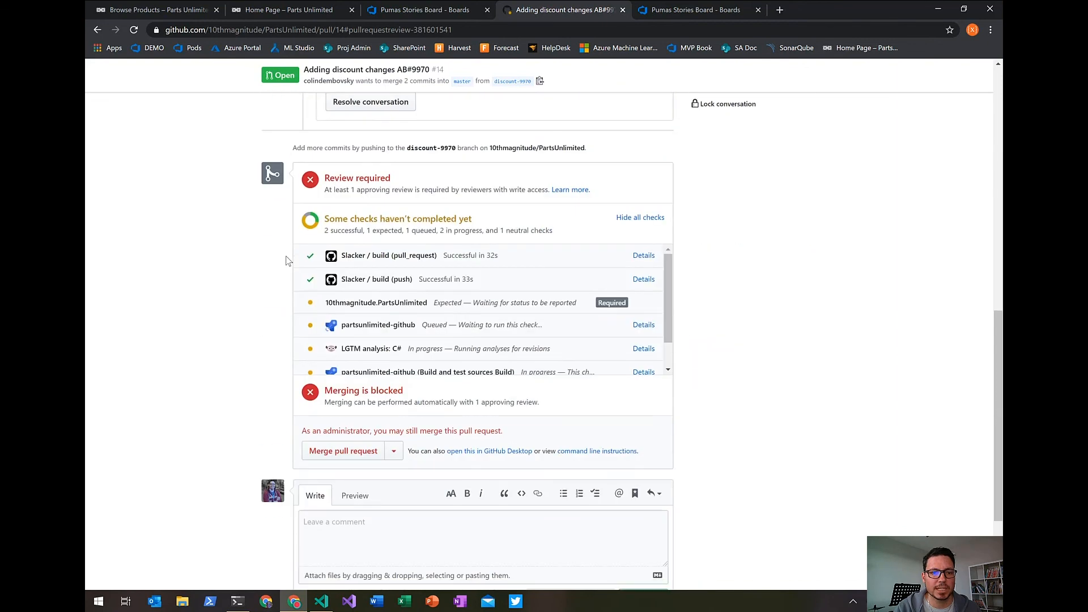